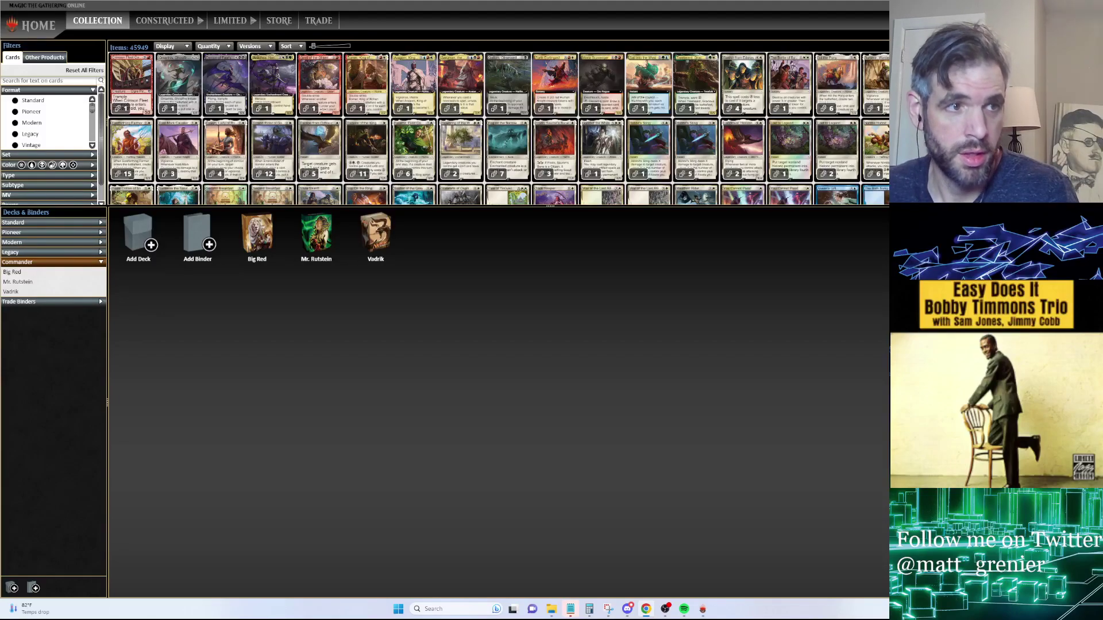
Switch from Magic Online to the Draftmancer.com page in Chrome
{"action": "key", "text": "alt+Tab"}
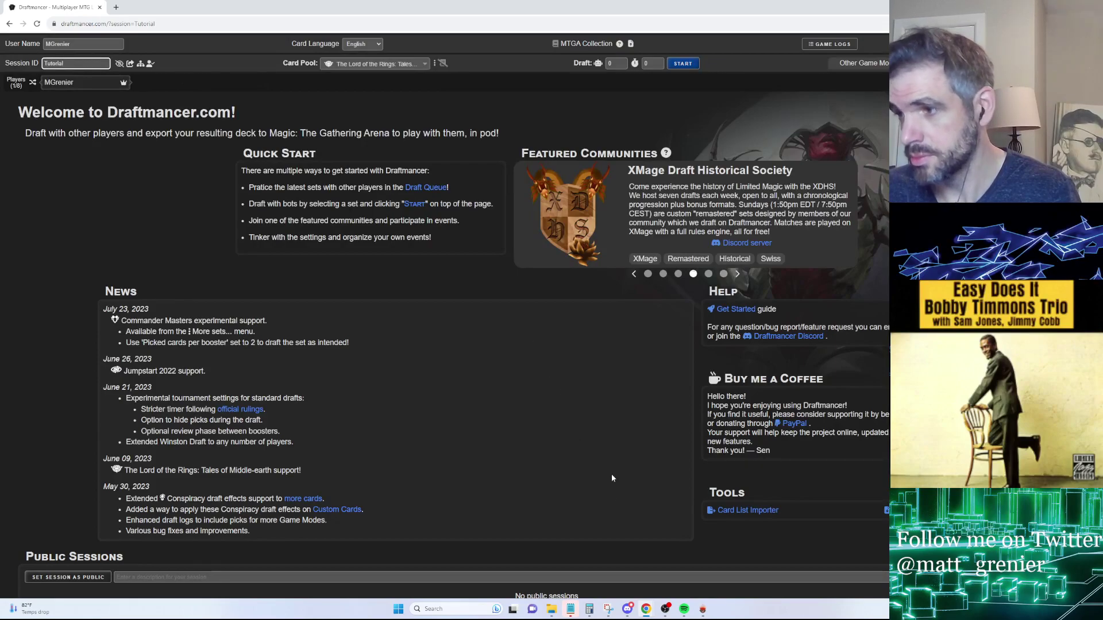
Browse Draftmancer's Card Pool set list, then close it without changing the pool
{"action": "double_click", "coordinate": [772, 451]}
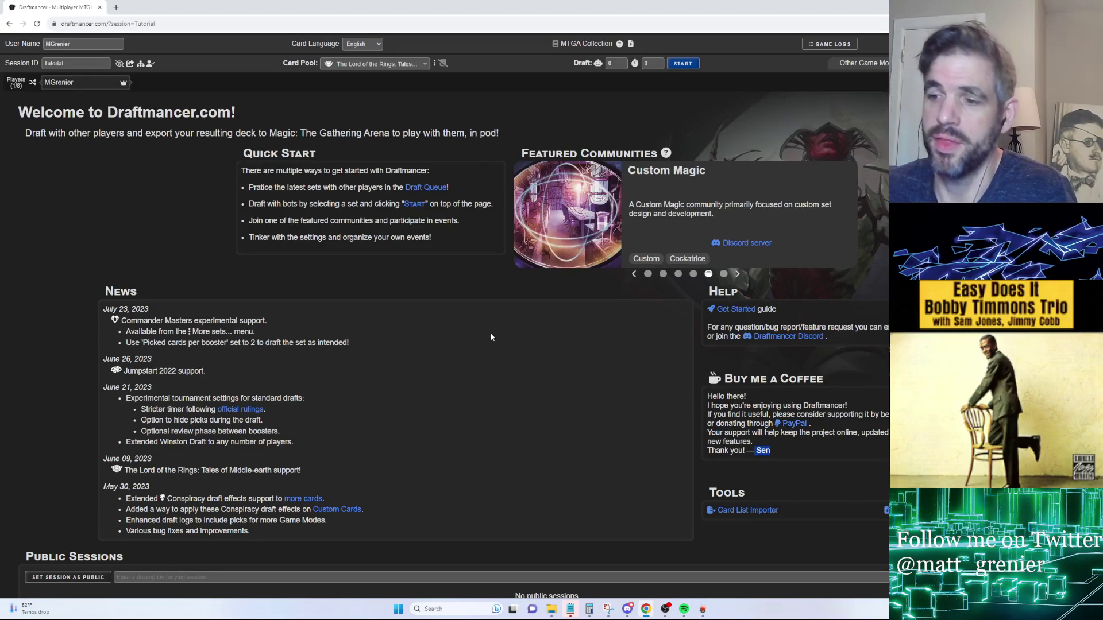
{"action": "key", "text": "alt+Tab"}
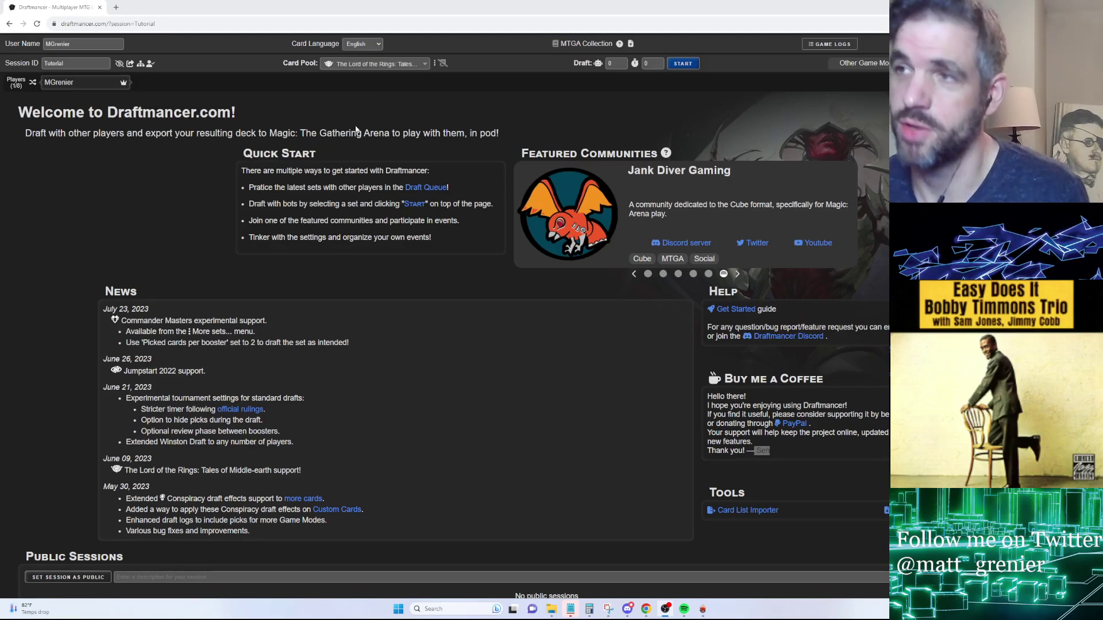
{"action": "left_click", "coordinate": [358, 65]}
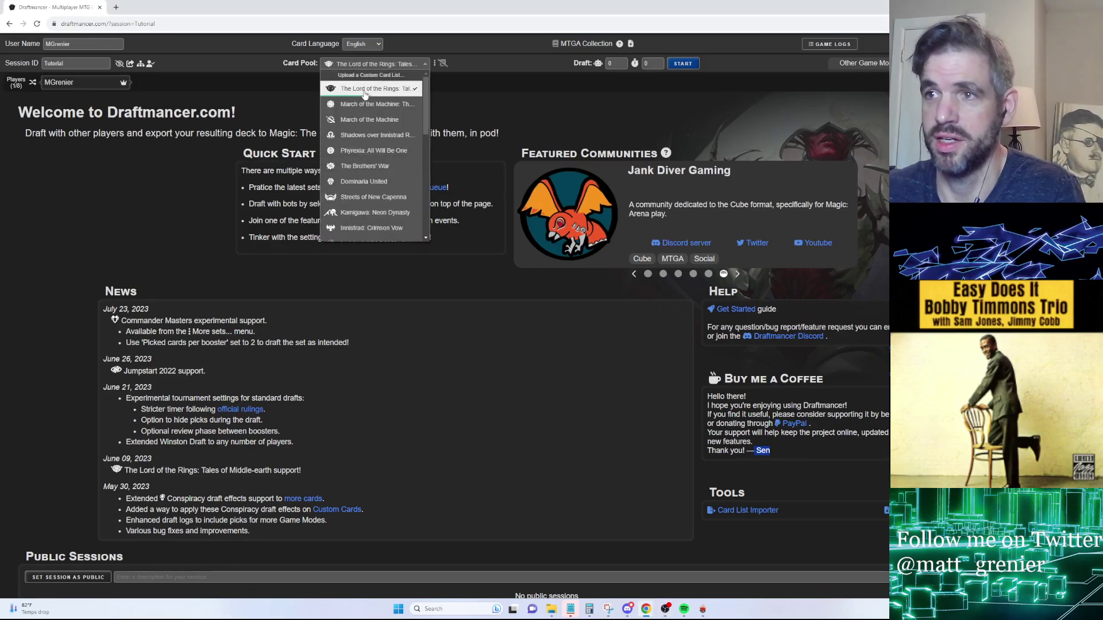
{"action": "scroll", "coordinate": [367, 136], "scroll_direction": "down", "scroll_amount": 1}
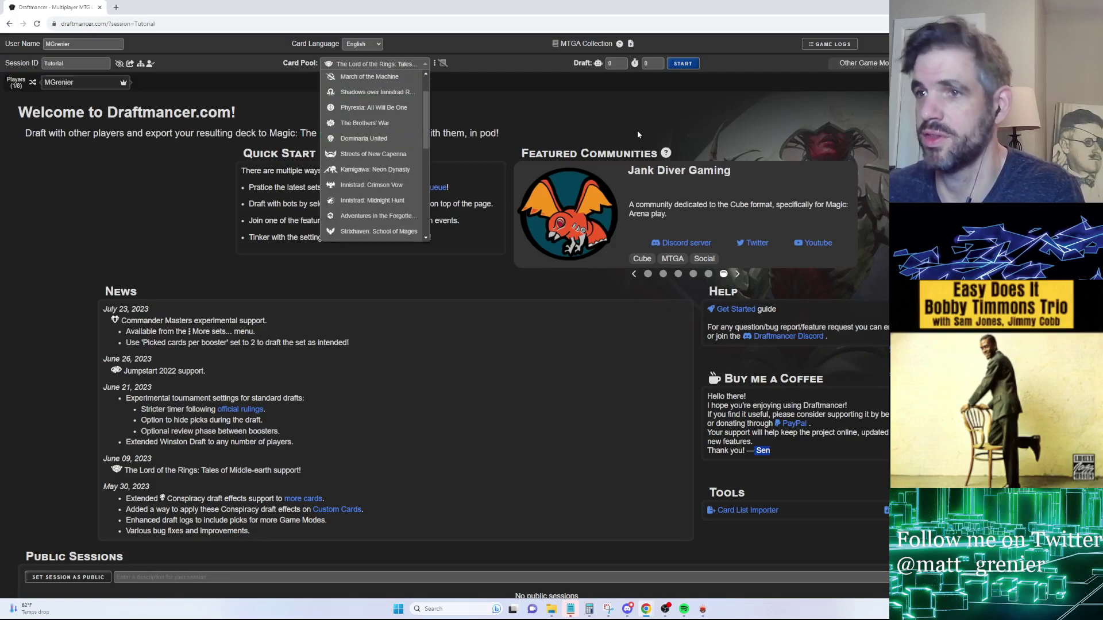
{"action": "double_click", "coordinate": [474, 134]}
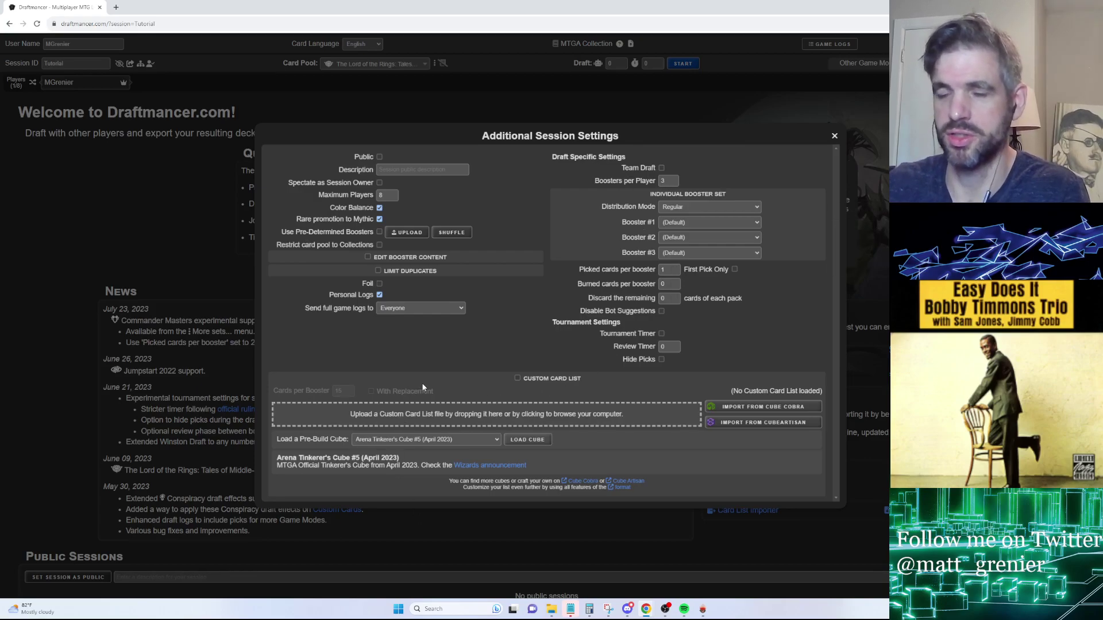
Close the Additional Session Settings dialog for the Tutorial session, leaving settings unchanged
{"action": "left_click", "coordinate": [835, 137]}
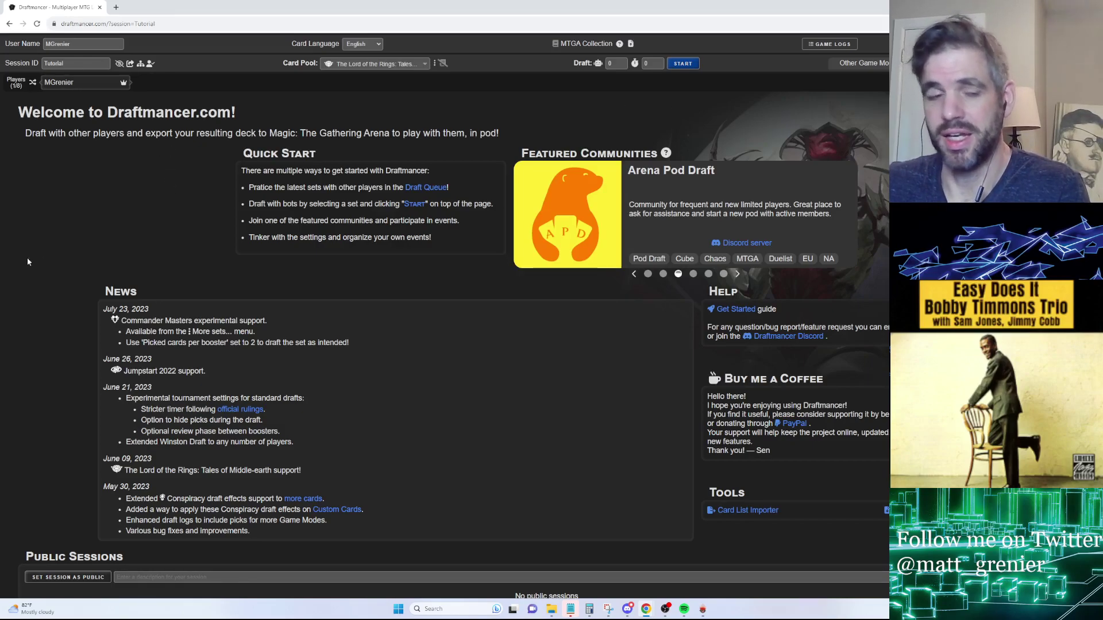
{"action": "left_click", "coordinate": [136, 25]}
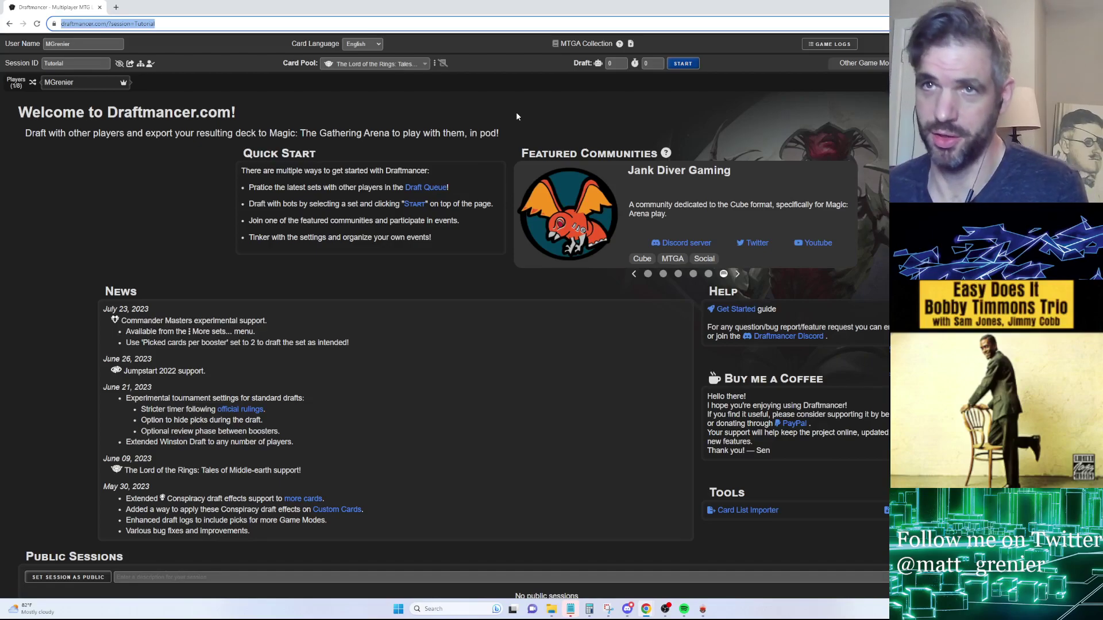
{"action": "key", "text": "Tab"}
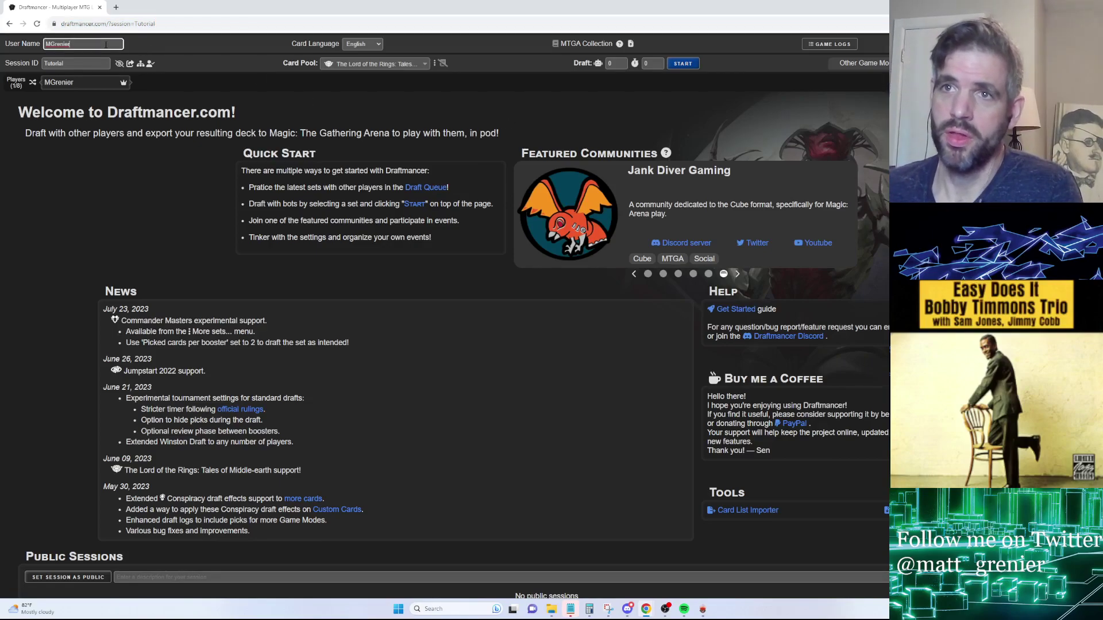
{"action": "key", "text": "End"}
{"action": "key", "text": "ctrl+a"}
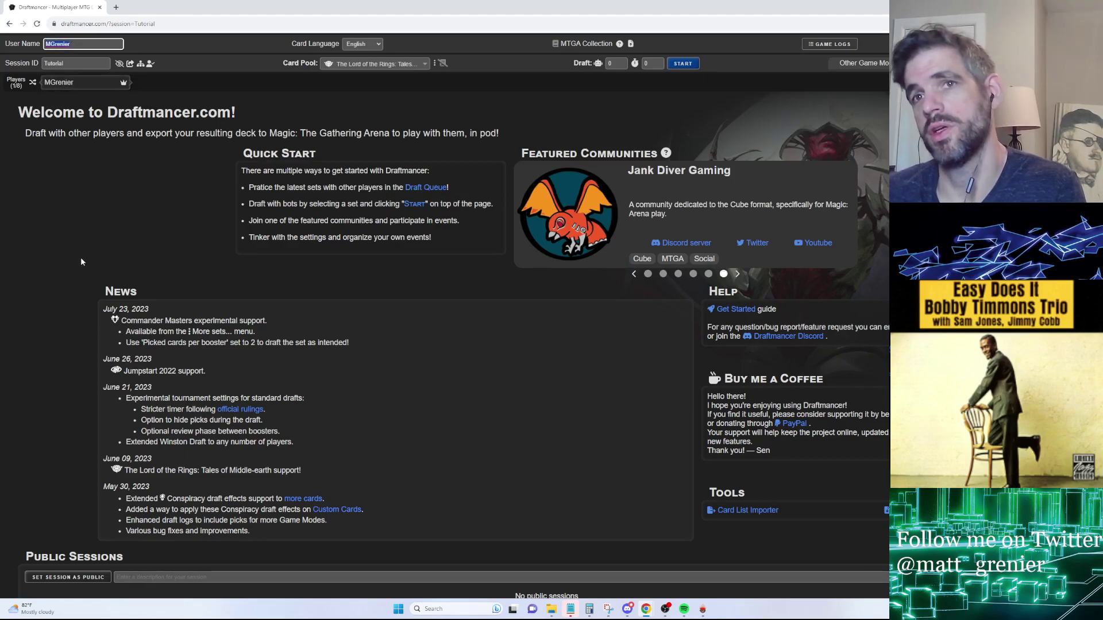
{"action": "left_click", "coordinate": [75, 222]}
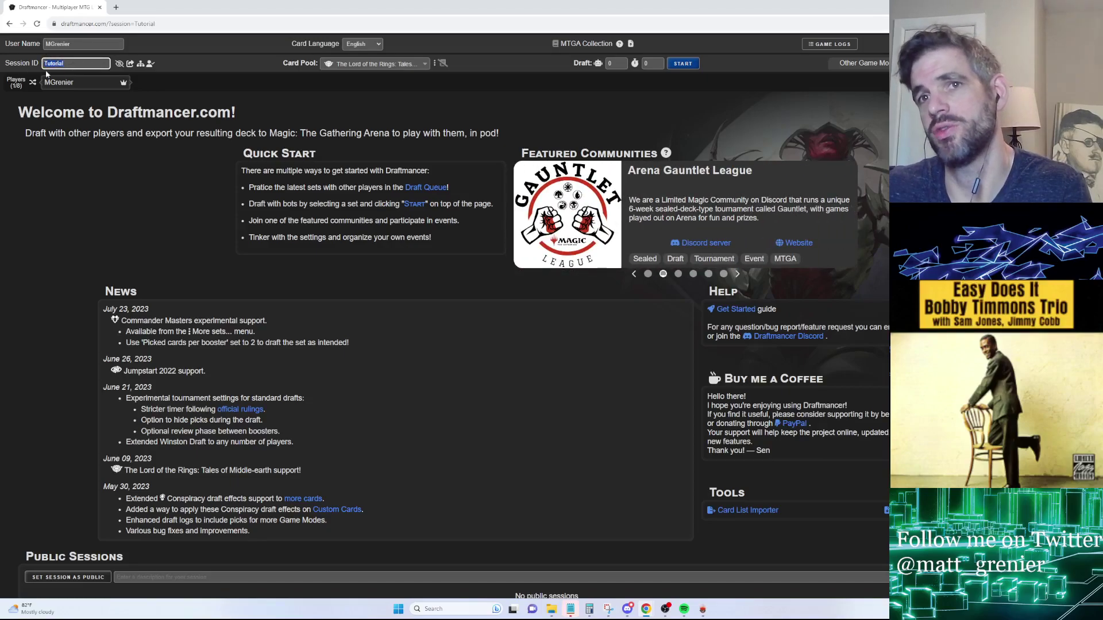
{"action": "left_click", "coordinate": [64, 174]}
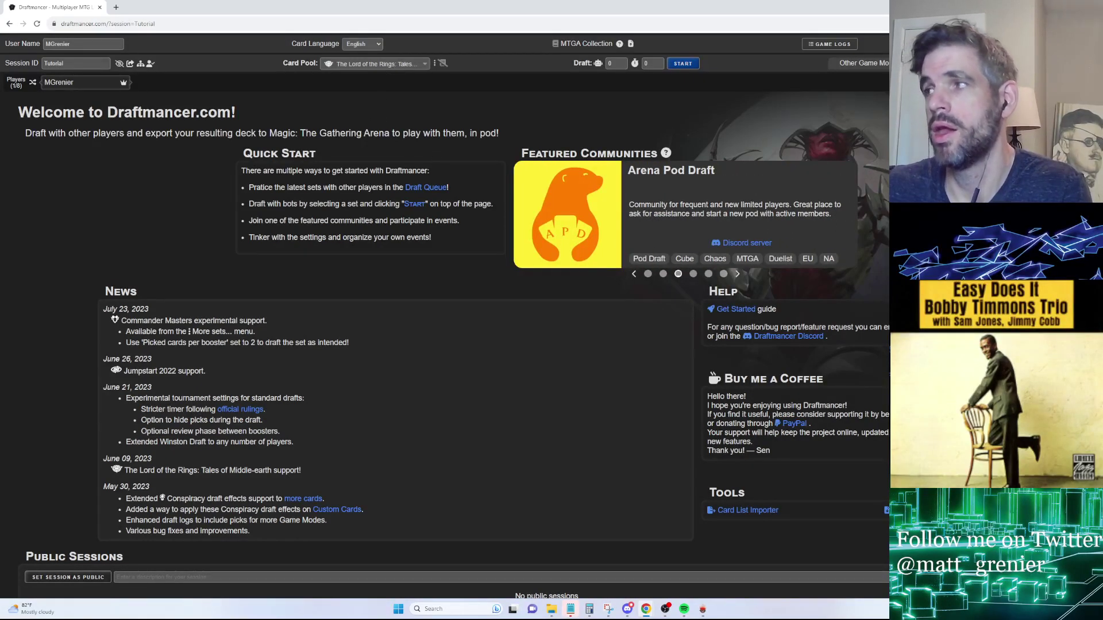
Import the Modern_Vintage Cube Cobra cube, raise the bots to seven, and start the draft
{"action": "left_click", "coordinate": [919, 63]}
{"action": "left_click", "coordinate": [758, 406]}
{"action": "left_click", "coordinate": [529, 370]}
{"action": "left_click", "coordinate": [834, 136]}
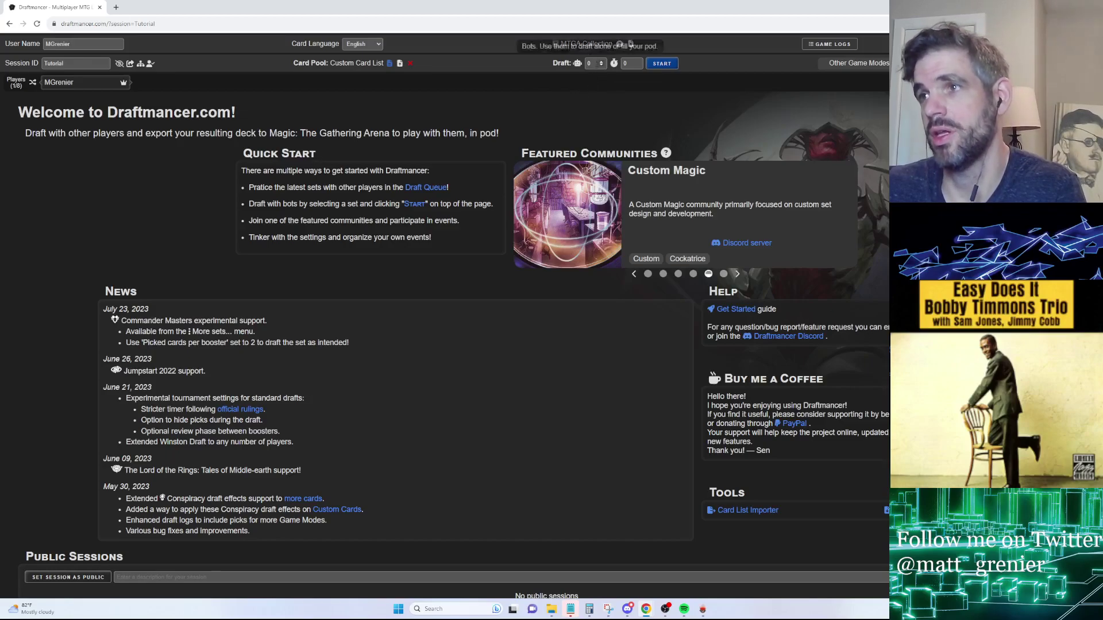
{"action": "left_click", "coordinate": [602, 62]}
{"action": "left_click", "coordinate": [602, 62]}
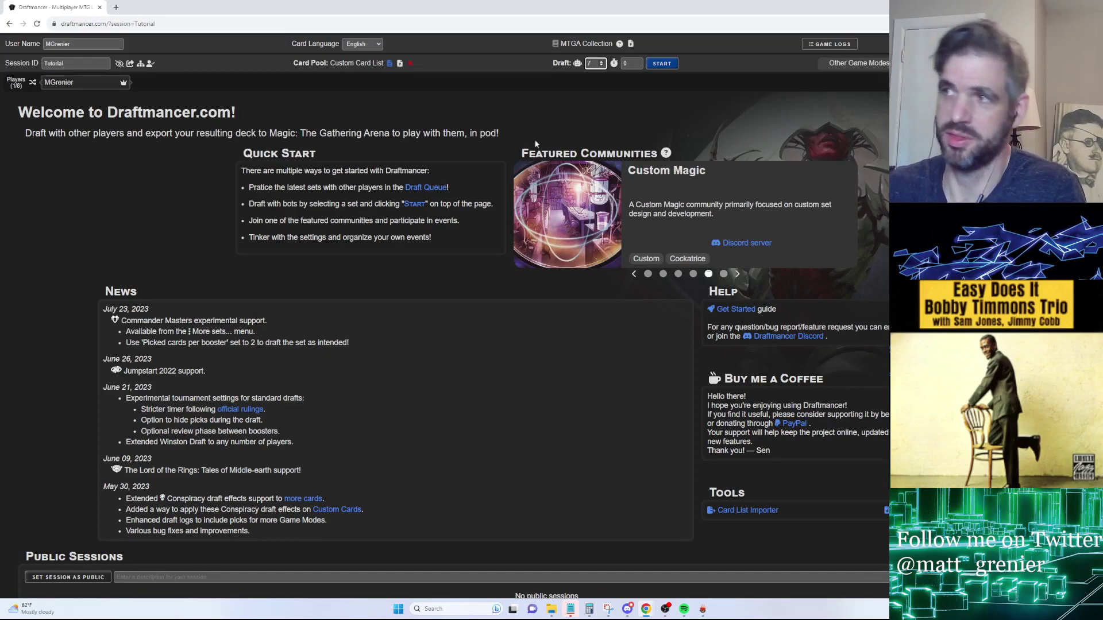
{"action": "left_click", "coordinate": [662, 64]}
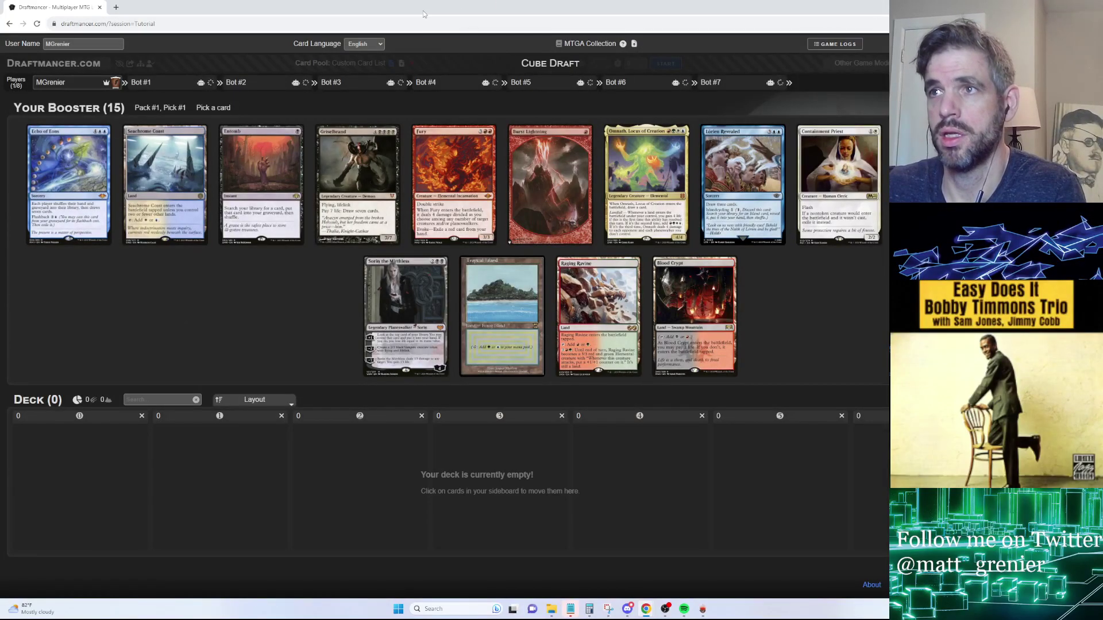
Enlarge the browser window and draft Fury, Thespian's Stage, Tear Asunder and one more card
{"action": "left_click_drag", "start_coordinate": [423, 10], "coordinate": [285, 15]}
{"action": "left_click_drag", "start_coordinate": [813, 445], "coordinate": [889, 598]}
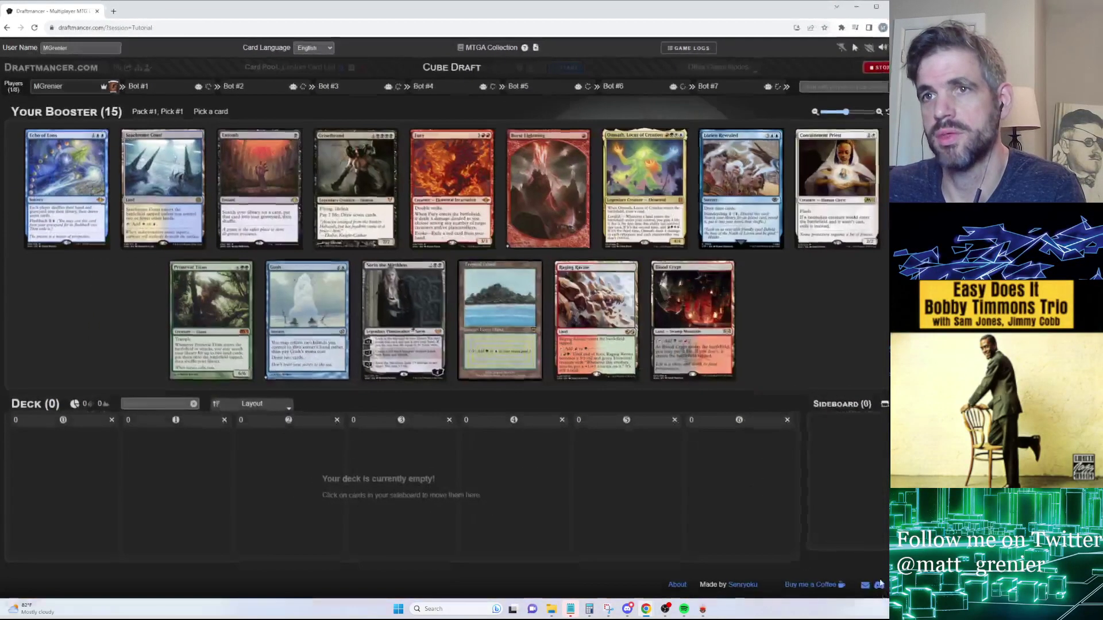
{"action": "left_click", "coordinate": [451, 184]}
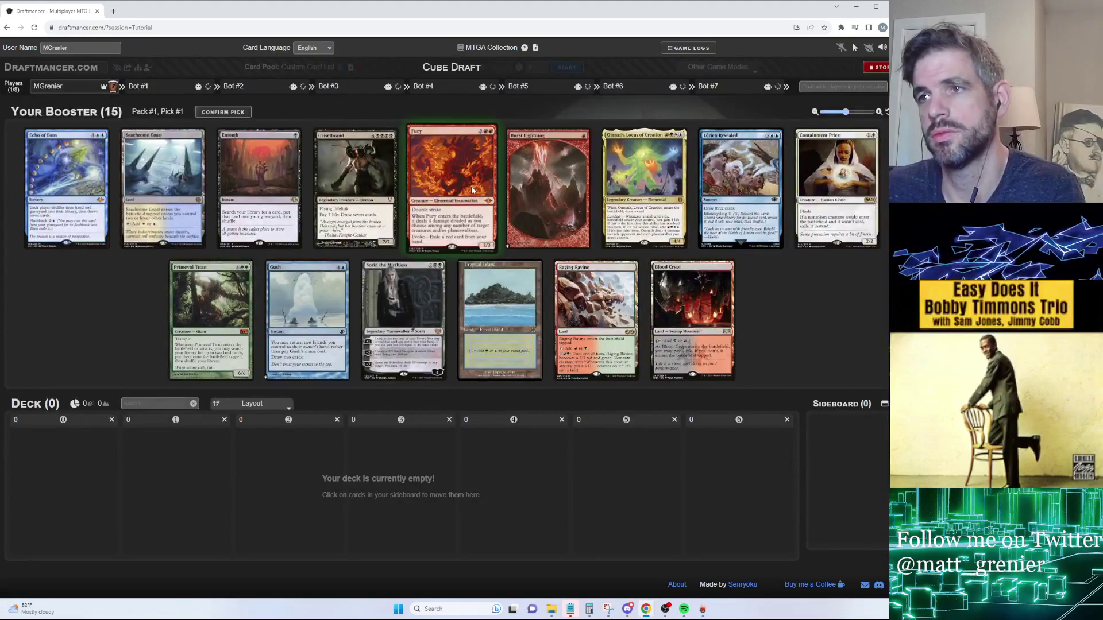
{"action": "left_click", "coordinate": [236, 113]}
{"action": "double_click", "coordinate": [217, 152]}
{"action": "left_click", "coordinate": [439, 172]}
{"action": "left_click", "coordinate": [223, 113]}
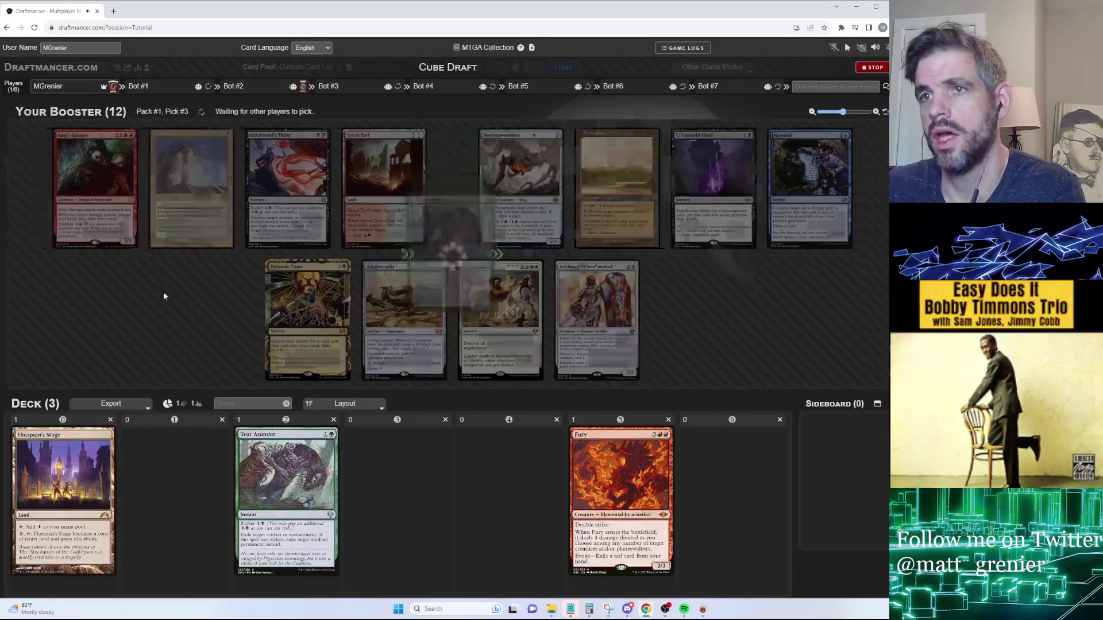
{"action": "left_click", "coordinate": [176, 246]}
{"action": "double_click", "coordinate": [174, 253]}
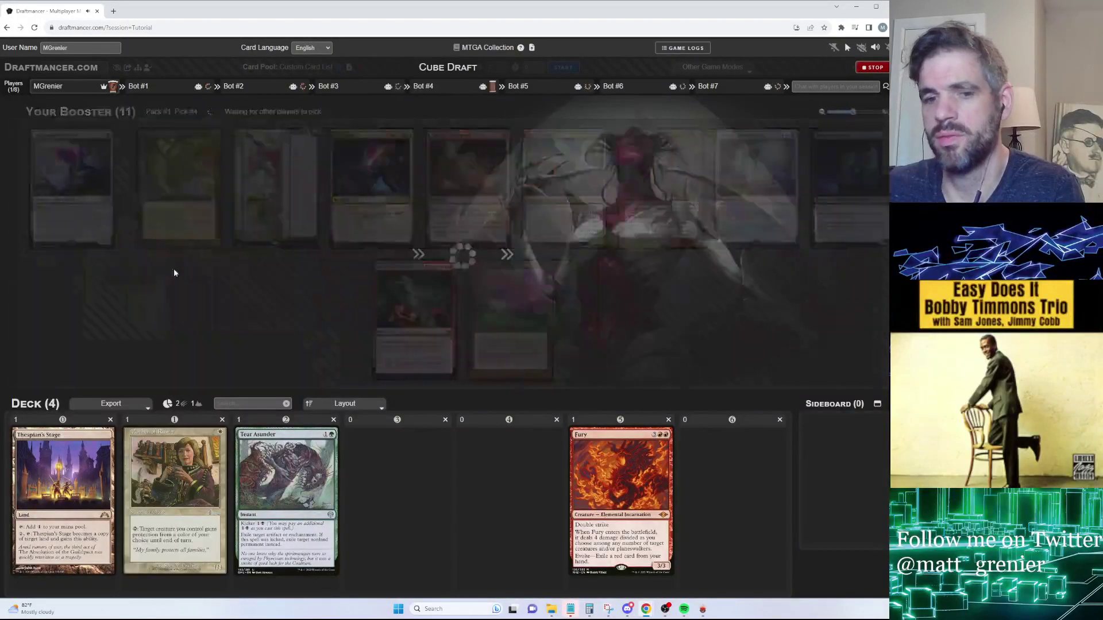
Draft Seal of Cleansing, Generous Ent, Usher of the Fallen, Bomat Courier and Containment Priest
{"action": "left_click", "coordinate": [543, 184]}
{"action": "left_click", "coordinate": [223, 112]}
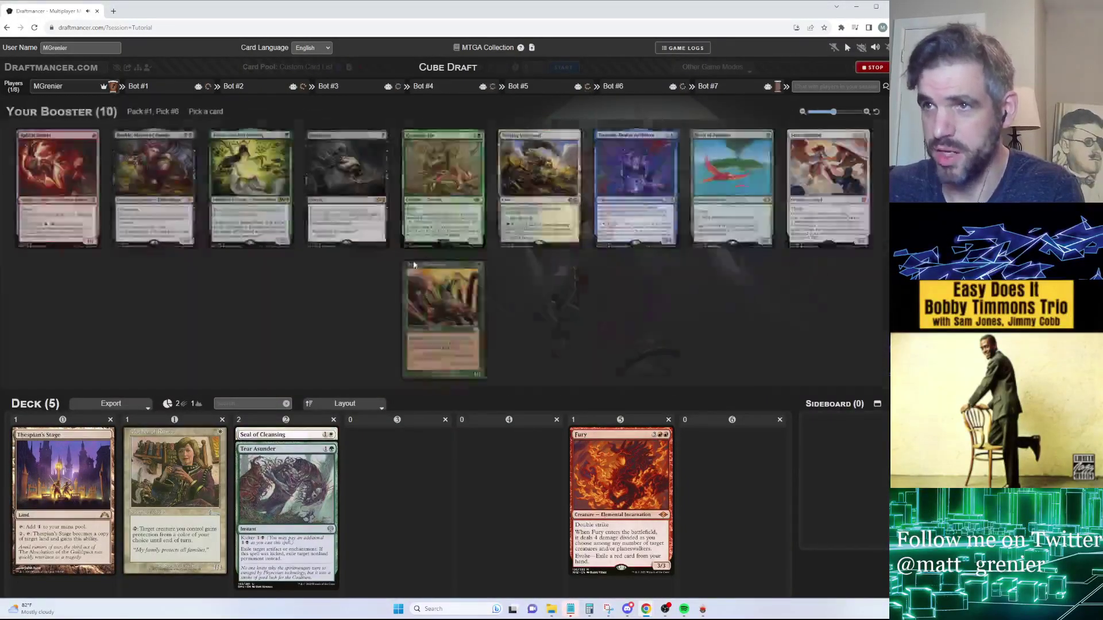
{"action": "left_click", "coordinate": [208, 112]}
{"action": "left_click", "coordinate": [161, 184]}
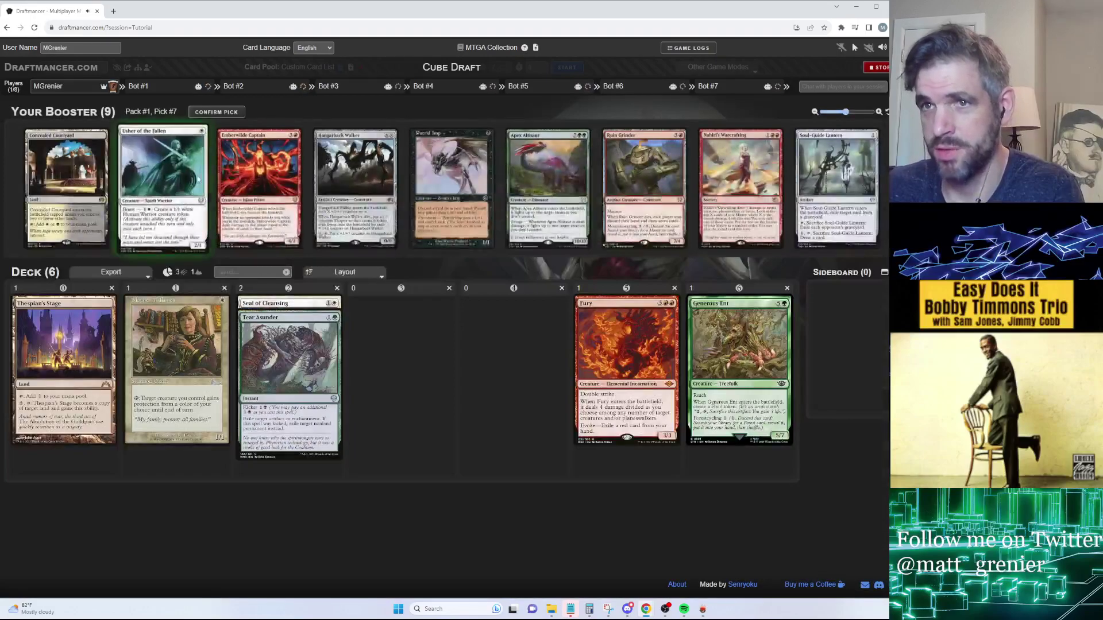
{"action": "left_click", "coordinate": [216, 112]}
{"action": "left_click", "coordinate": [403, 184]}
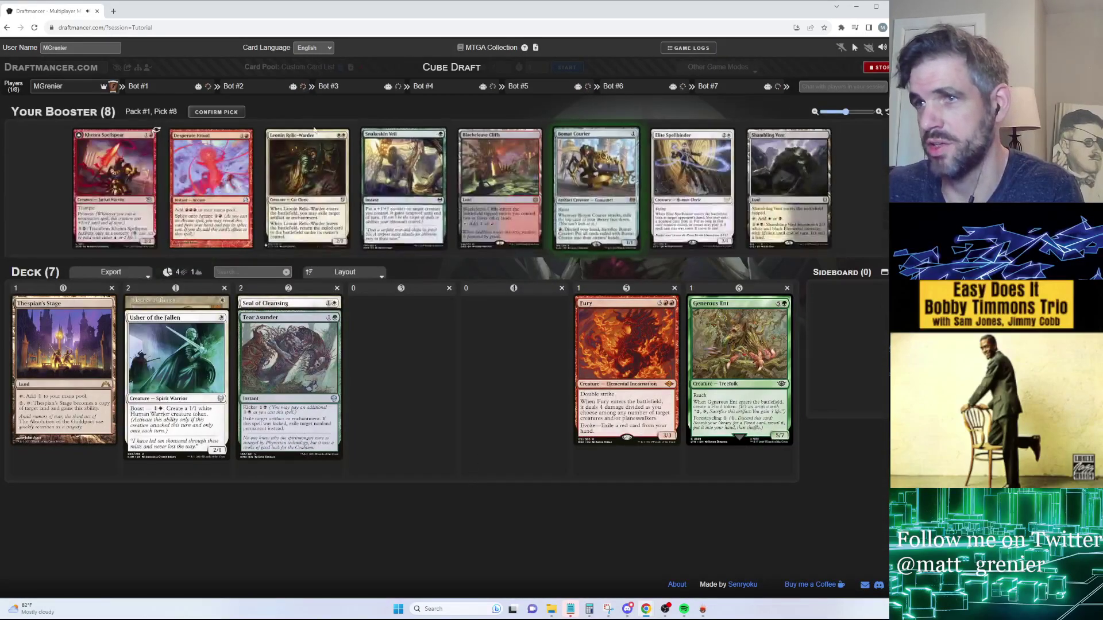
{"action": "left_click", "coordinate": [217, 113]}
{"action": "left_click", "coordinate": [548, 184]}
{"action": "left_click", "coordinate": [218, 112]}
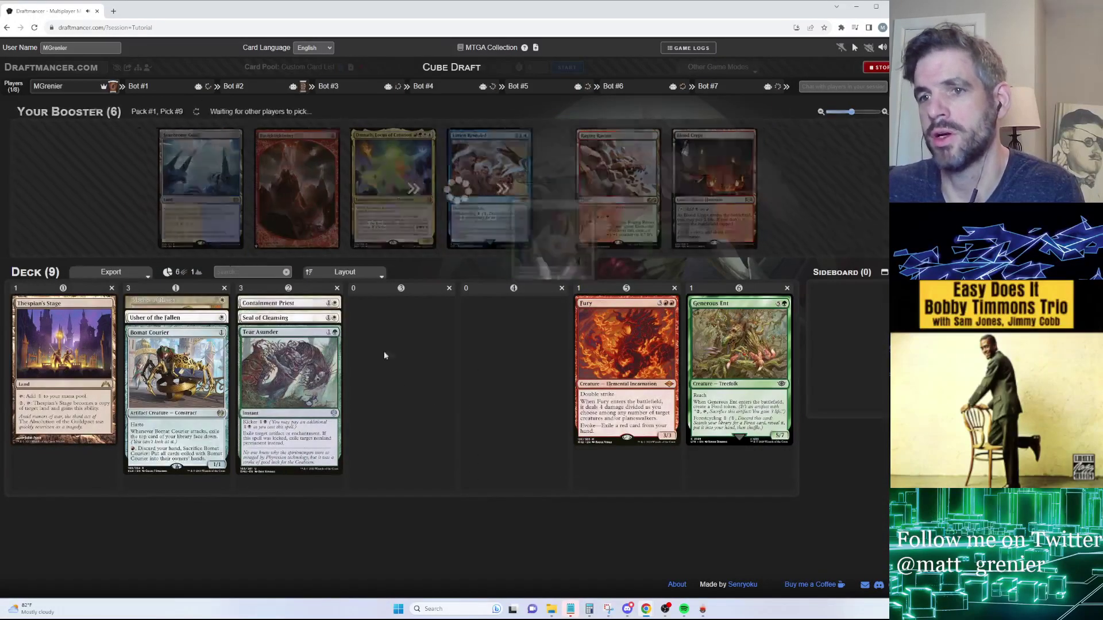
Draft Sun Titan, Scrapwork Mutt, Rip Apart, Demon of Fate's Design and Sylvan Safekeeper
{"action": "left_click", "coordinate": [307, 184]}
{"action": "left_click", "coordinate": [217, 113]}
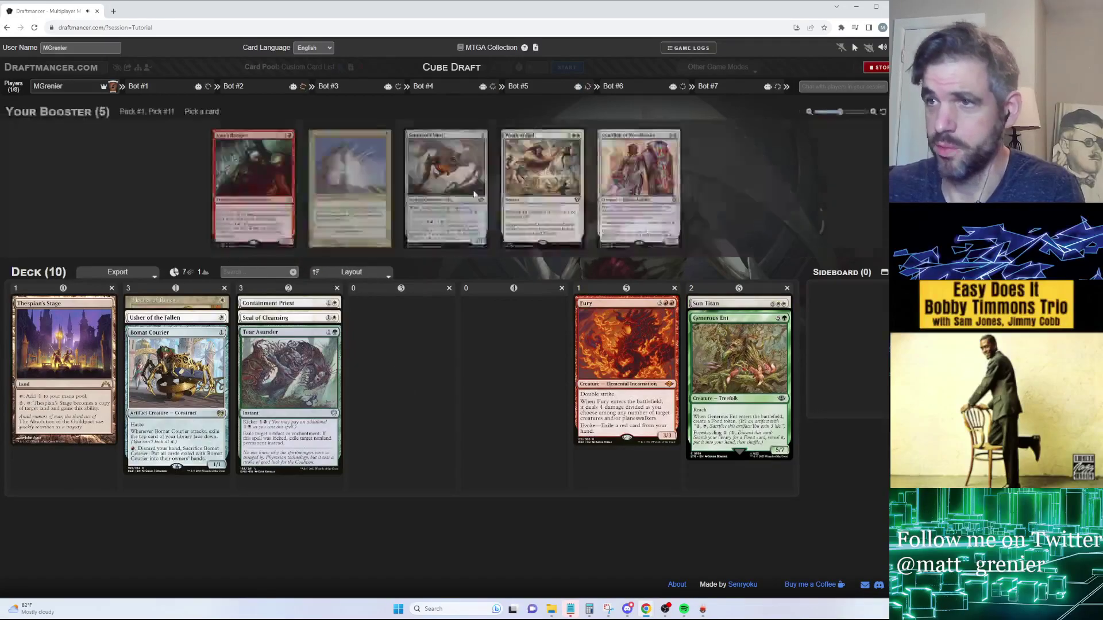
{"action": "left_click", "coordinate": [452, 184]}
{"action": "left_click", "coordinate": [201, 113]}
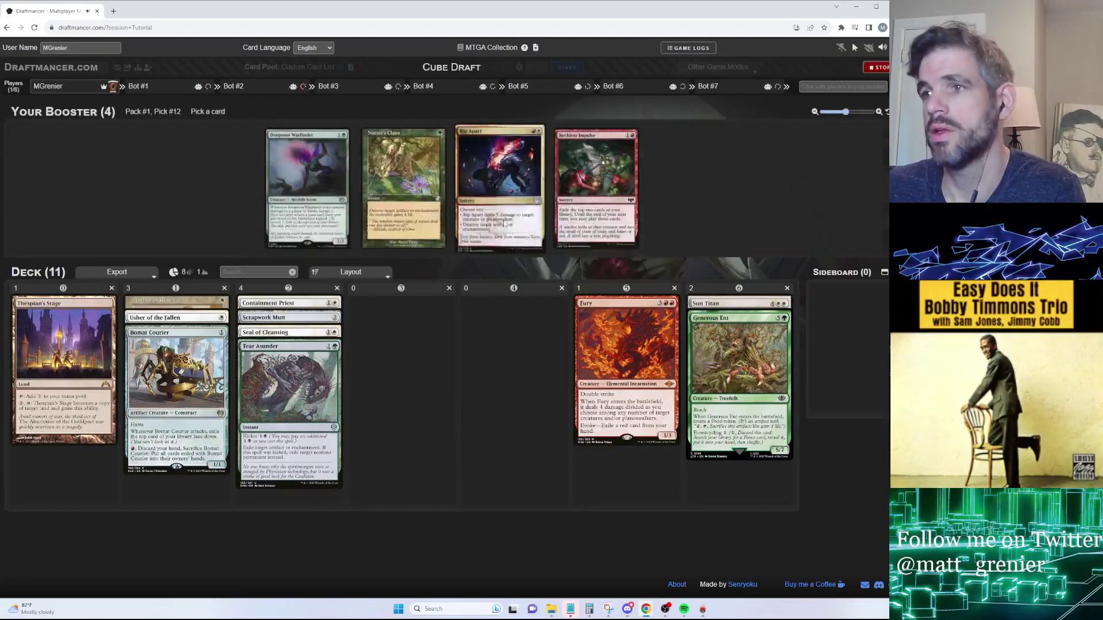
{"action": "left_click", "coordinate": [225, 114]}
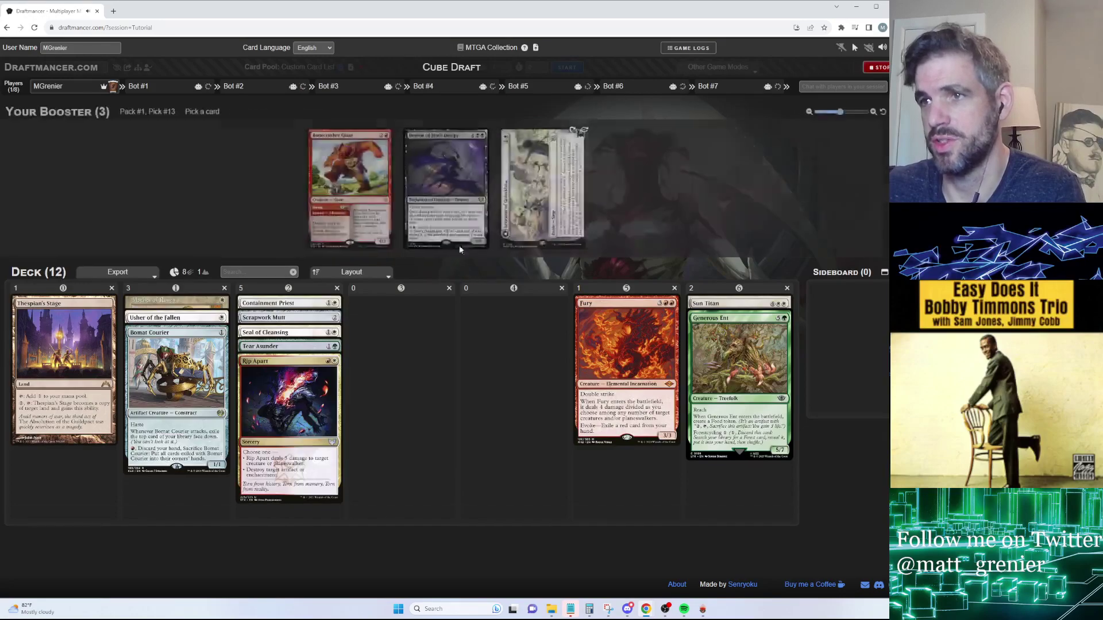
{"action": "left_click", "coordinate": [453, 184]}
{"action": "left_click", "coordinate": [207, 116]}
{"action": "left_click", "coordinate": [502, 183]}
{"action": "left_click", "coordinate": [207, 113]}
Draft Nahiri's Warcrafting, then Touch the Spirit Realm from pack 2
{"action": "left_click", "coordinate": [425, 205]}
{"action": "left_click", "coordinate": [207, 114]}
{"action": "left_click", "coordinate": [379, 298]}
{"action": "left_click", "coordinate": [208, 113]}
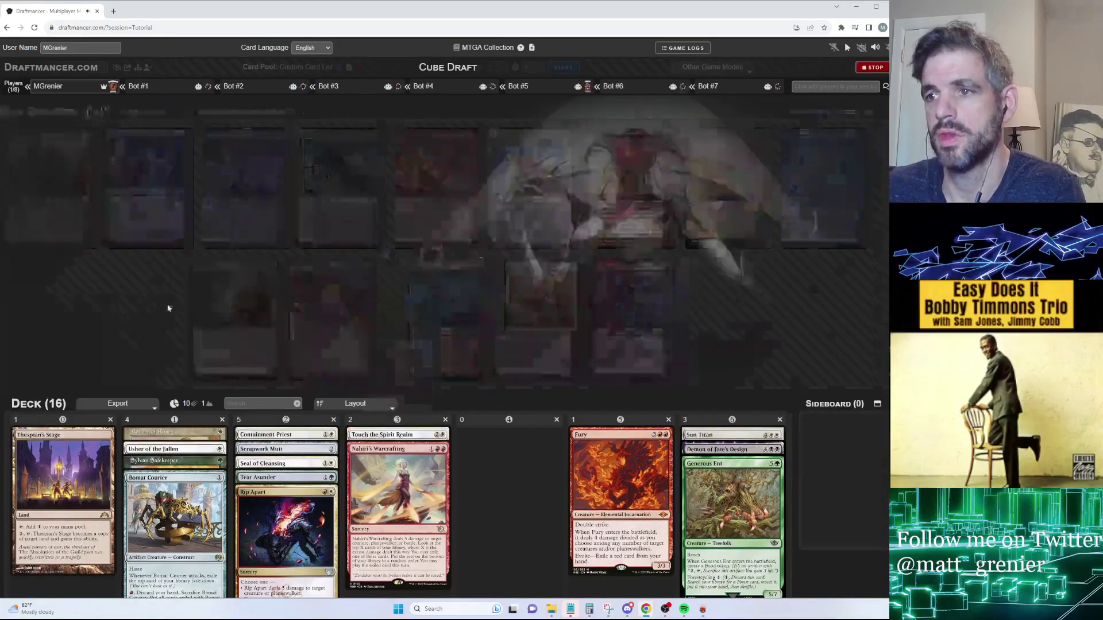
Draft City of Traitors, Ephemerate, Palace Jailer, Avacyn's Pilgrim and Abrade
{"action": "left_click", "coordinate": [199, 112]}
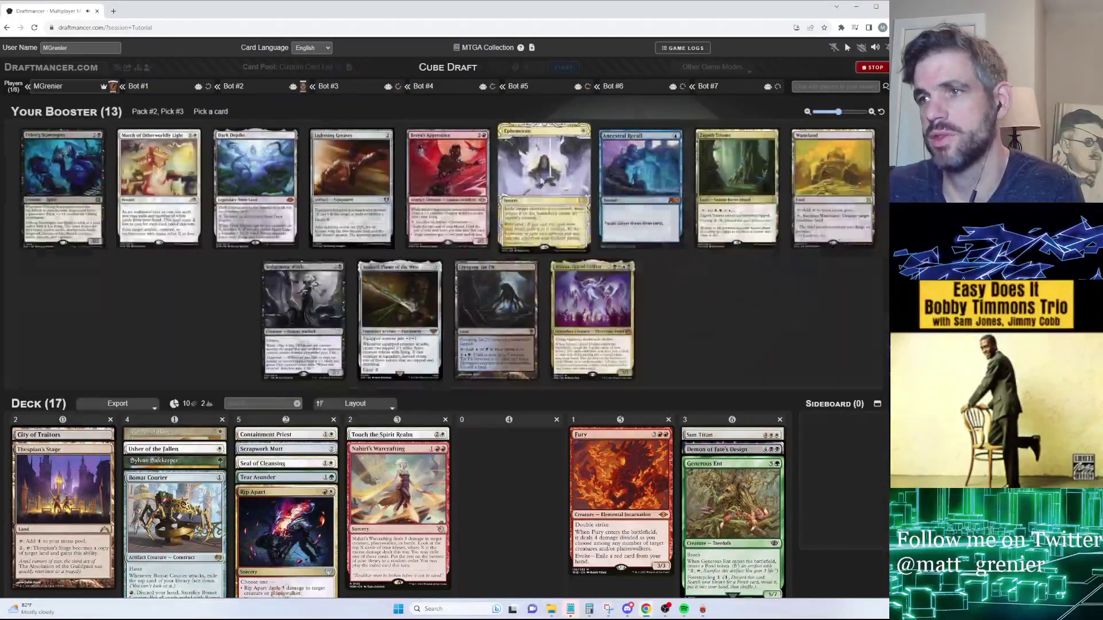
{"action": "left_click", "coordinate": [546, 184]}
{"action": "left_click", "coordinate": [223, 112]}
{"action": "left_click", "coordinate": [253, 184]}
{"action": "left_click", "coordinate": [221, 112]}
{"action": "left_click", "coordinate": [400, 305]}
{"action": "left_click", "coordinate": [223, 112]}
{"action": "left_click", "coordinate": [589, 181]}
{"action": "left_click", "coordinate": [223, 112]}
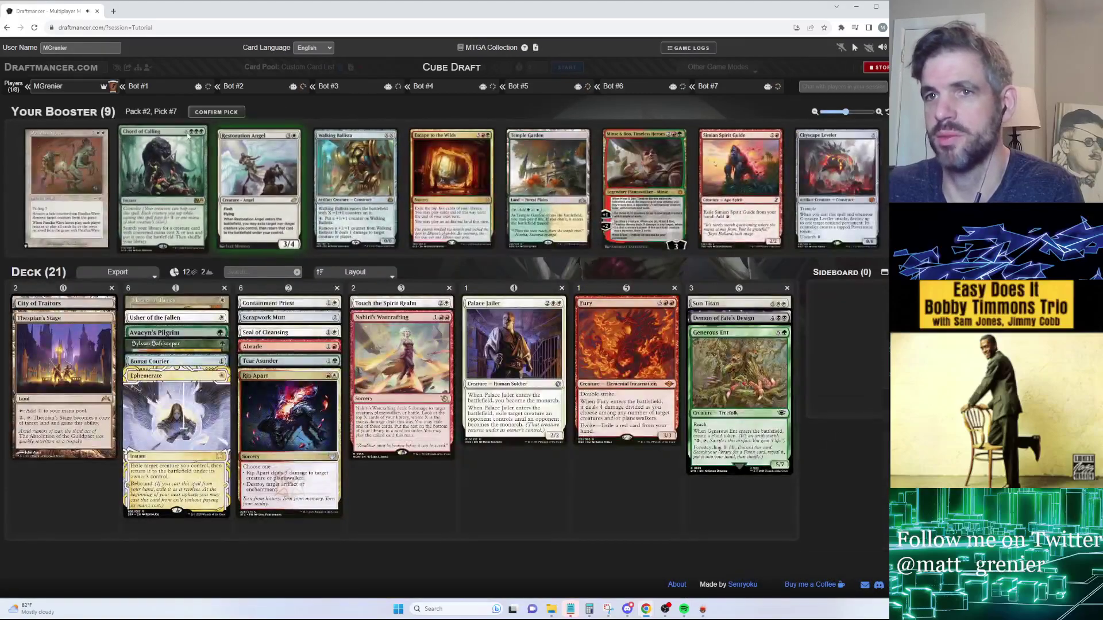
Draft Parallax Wave, Path to Exile, Benevolent Bodyguard, Thraben Inspector and Breya's Apprentice
{"action": "left_click", "coordinate": [66, 184]}
{"action": "left_click", "coordinate": [223, 112]}
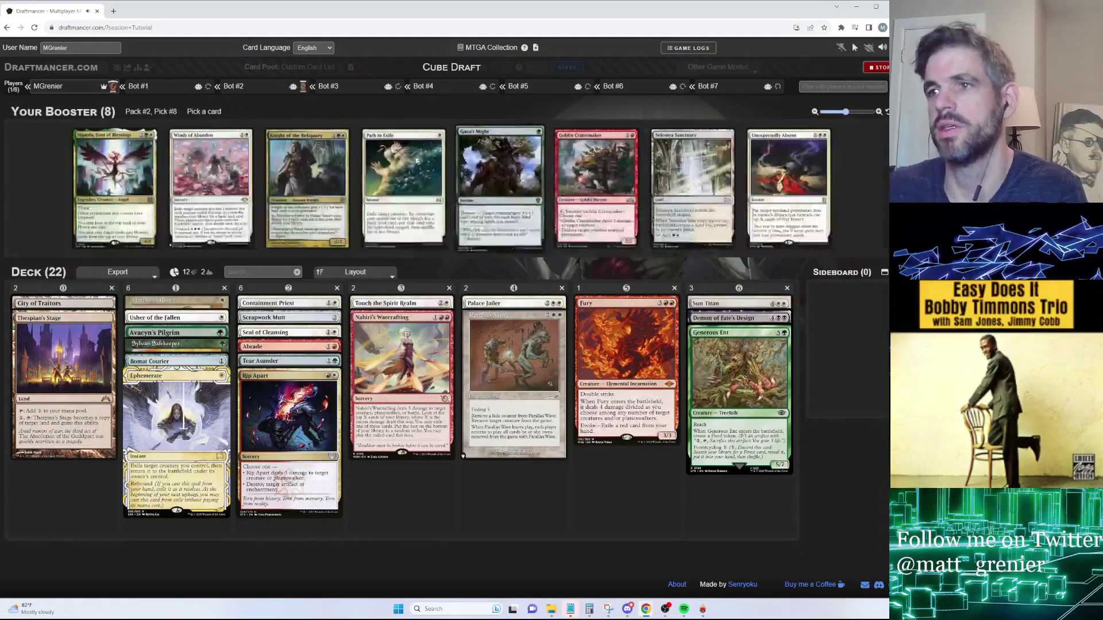
{"action": "left_click", "coordinate": [386, 183]}
{"action": "left_click", "coordinate": [223, 113]}
{"action": "left_click", "coordinate": [428, 241]}
{"action": "left_click", "coordinate": [216, 113]}
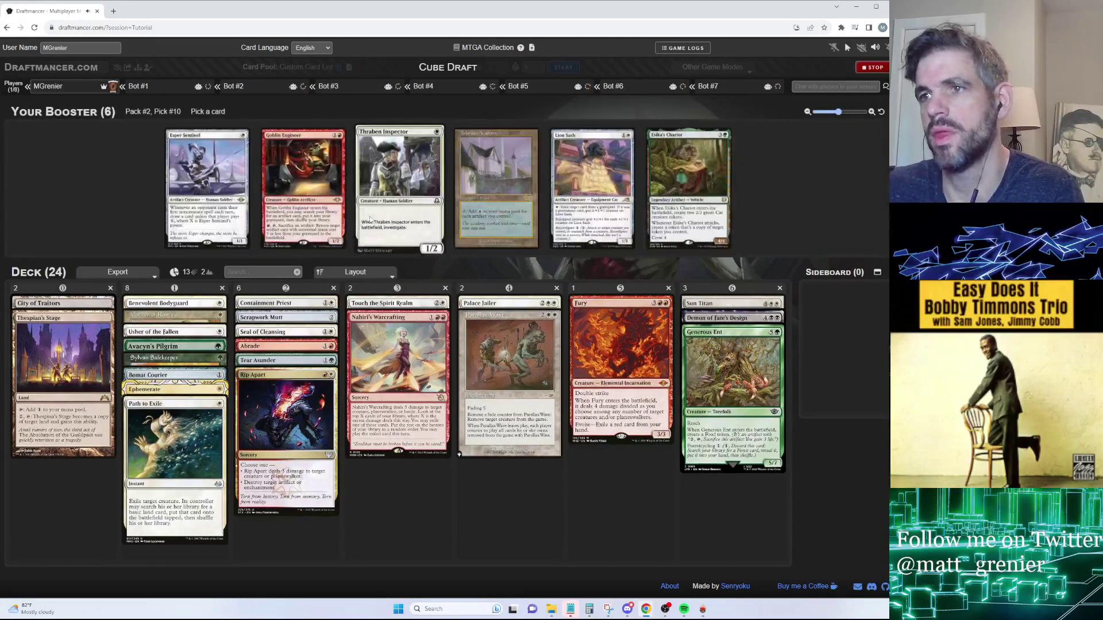
{"action": "left_click", "coordinate": [207, 178]}
{"action": "left_click", "coordinate": [216, 112]}
{"action": "left_click", "coordinate": [442, 184]}
{"action": "left_click", "coordinate": [216, 112]}
Finish pack 2 with Intrepid Adversary, Adeline, Guardian Scalelord and Temple Garden
{"action": "left_click", "coordinate": [397, 184]}
{"action": "left_click", "coordinate": [221, 112]}
{"action": "left_click", "coordinate": [351, 184]}
{"action": "left_click", "coordinate": [221, 111]}
{"action": "left_click", "coordinate": [395, 216]}
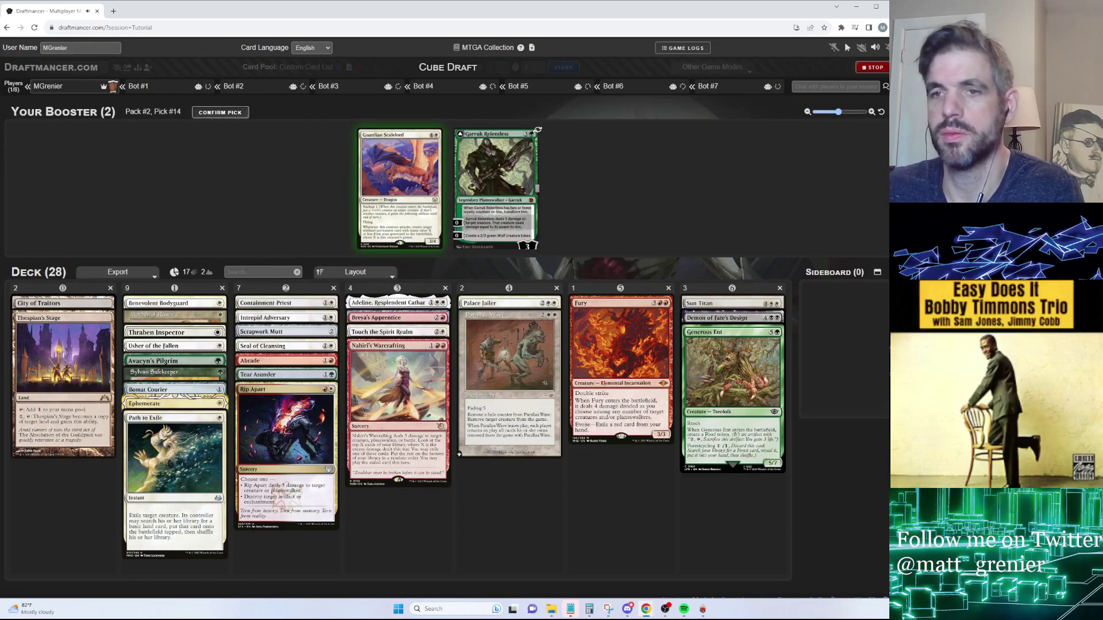
{"action": "left_click", "coordinate": [221, 112]}
{"action": "left_click", "coordinate": [242, 112]}
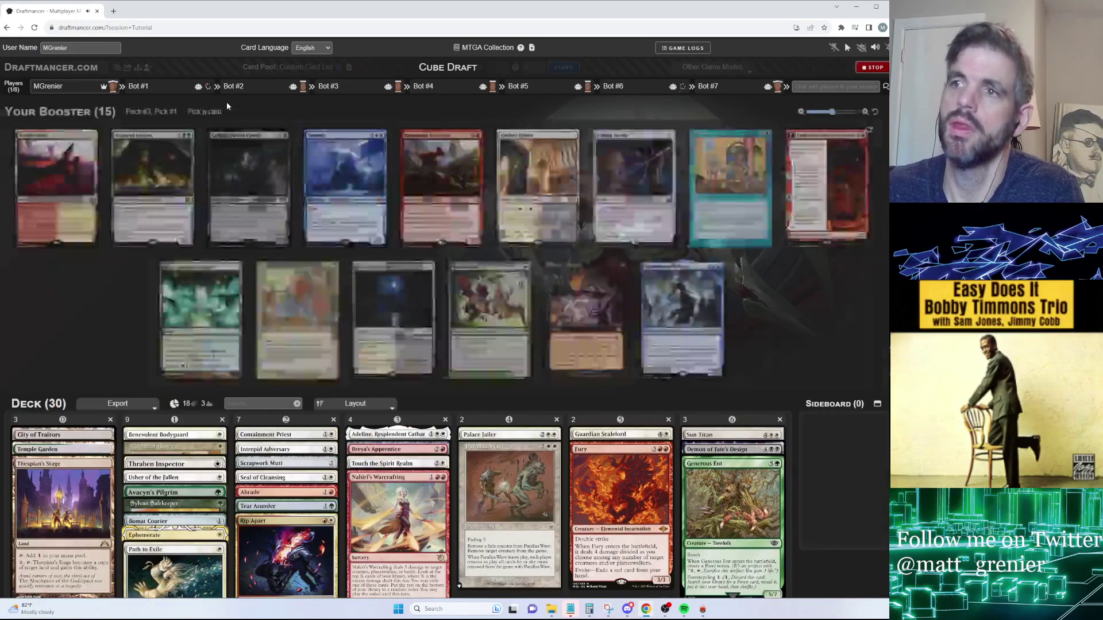
Draft Fable of the Mirror-Breaker, Ranger-Captain of Eos, Swords to Plowshares, Loran, Laelia and Sacred Foundry
{"action": "left_click", "coordinate": [833, 184]}
{"action": "left_click", "coordinate": [223, 112]}
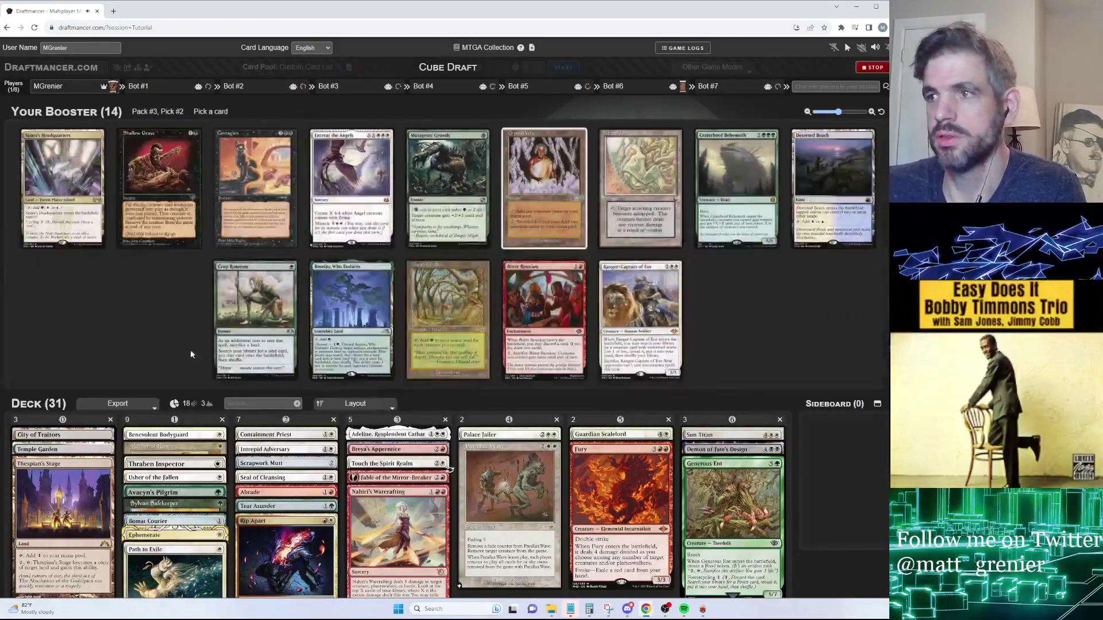
{"action": "left_click", "coordinate": [223, 112]}
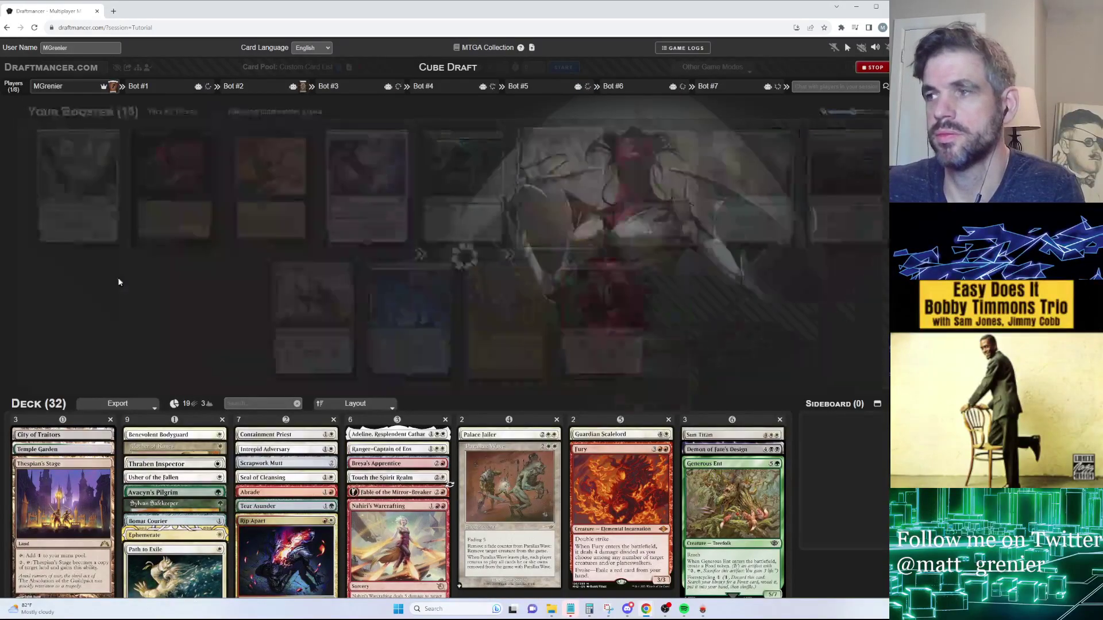
{"action": "left_click", "coordinate": [224, 113]}
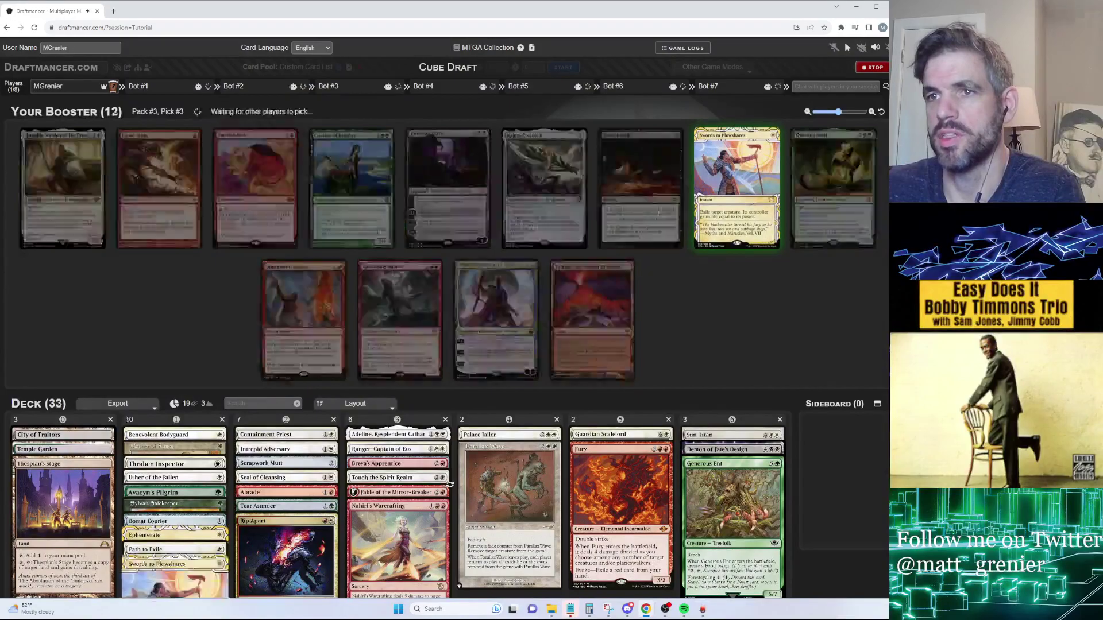
{"action": "left_click", "coordinate": [198, 112]}
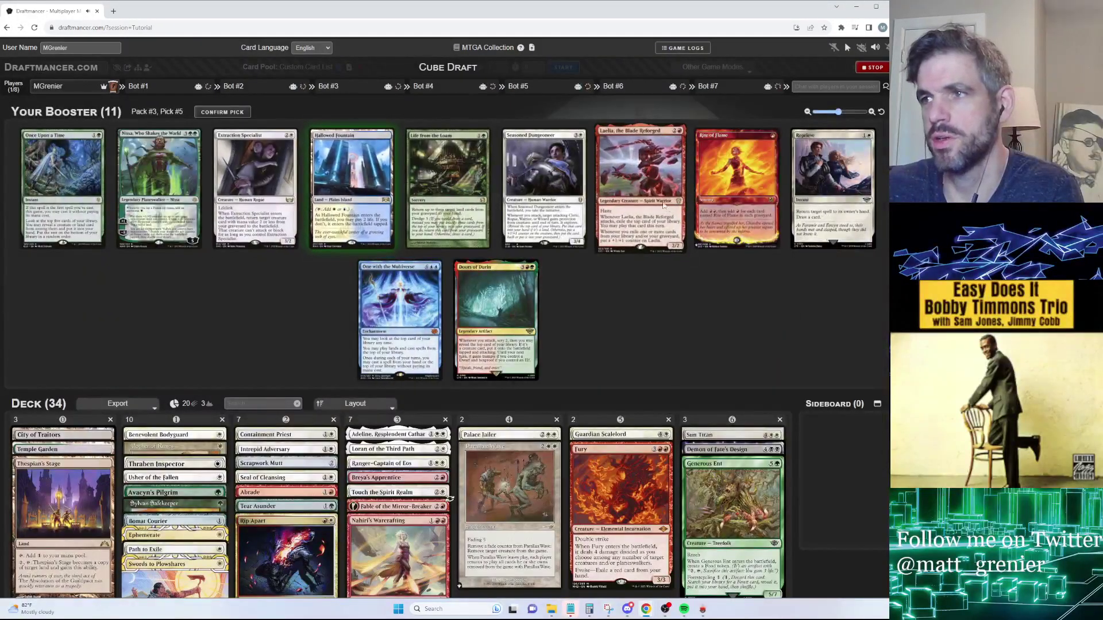
{"action": "left_click", "coordinate": [222, 112]}
{"action": "left_click", "coordinate": [415, 196]}
{"action": "left_click", "coordinate": [214, 113]}
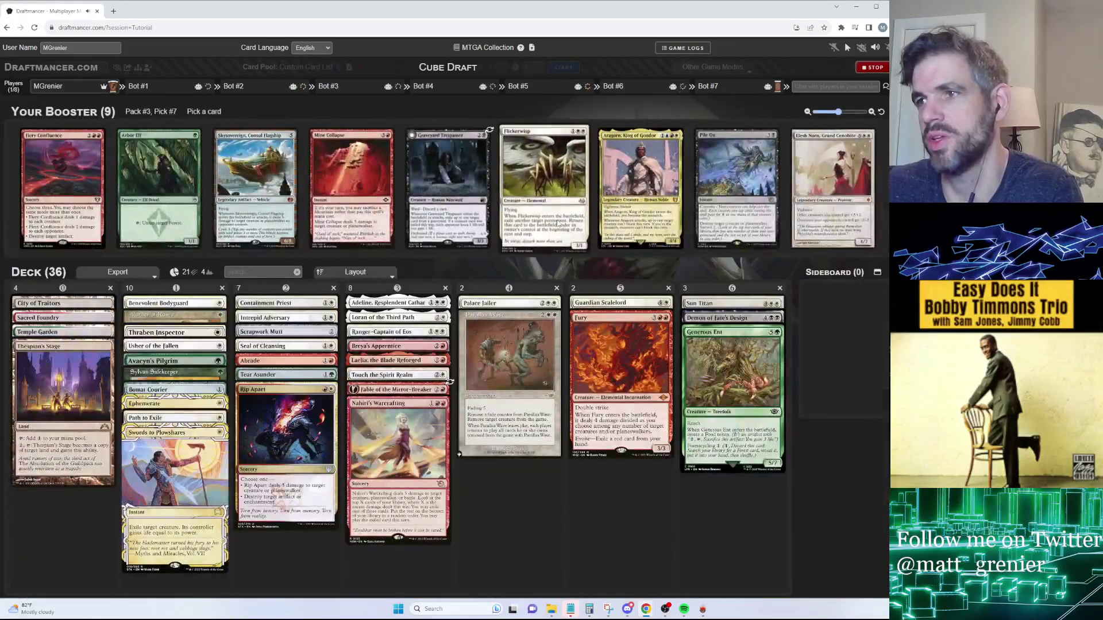
Draft Mine Collapse, Frodo Baggins, Needle Spires and Entreat the Angels
{"action": "double_click", "coordinate": [351, 184]}
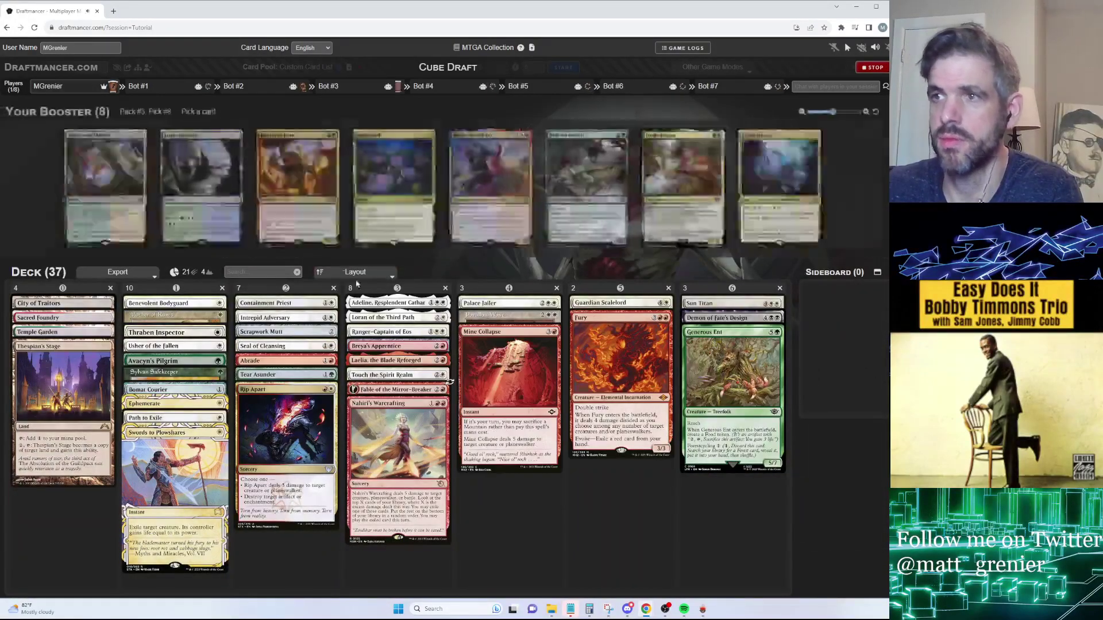
{"action": "left_click", "coordinate": [726, 189]}
{"action": "left_click", "coordinate": [211, 112]}
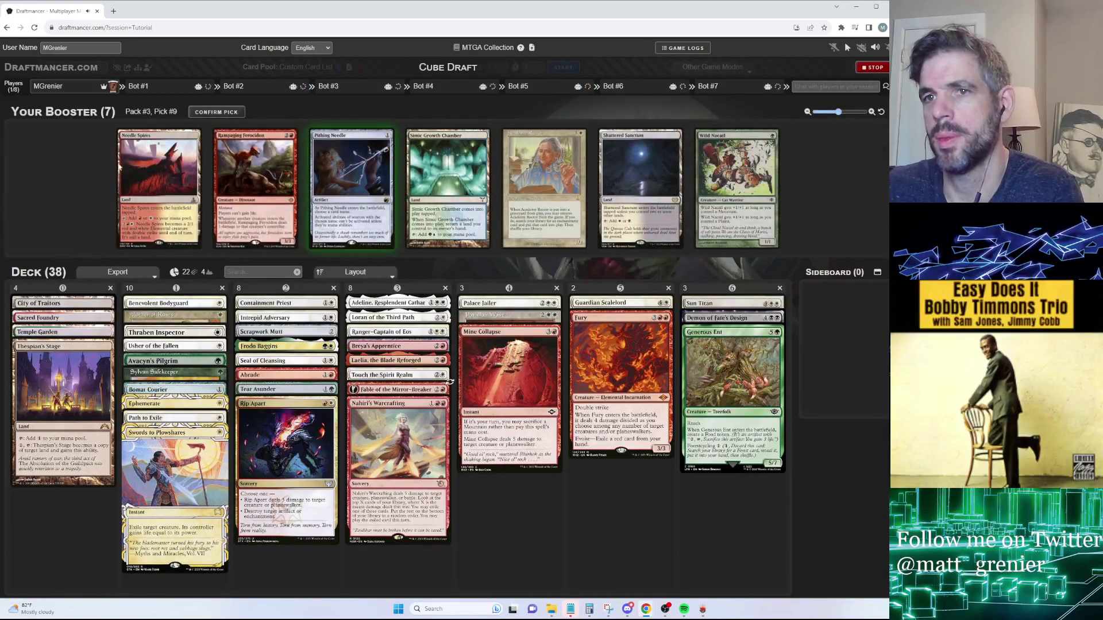
{"action": "double_click", "coordinate": [159, 178]}
{"action": "left_click", "coordinate": [302, 190]}
{"action": "left_click", "coordinate": [212, 112]}
Draft Flame Slash, Werewolf Pack Leader, Life from the Loam and Sundown Pass
{"action": "left_click", "coordinate": [255, 190]}
{"action": "left_click", "coordinate": [213, 112]}
{"action": "left_click", "coordinate": [399, 190]}
{"action": "left_click", "coordinate": [220, 112]}
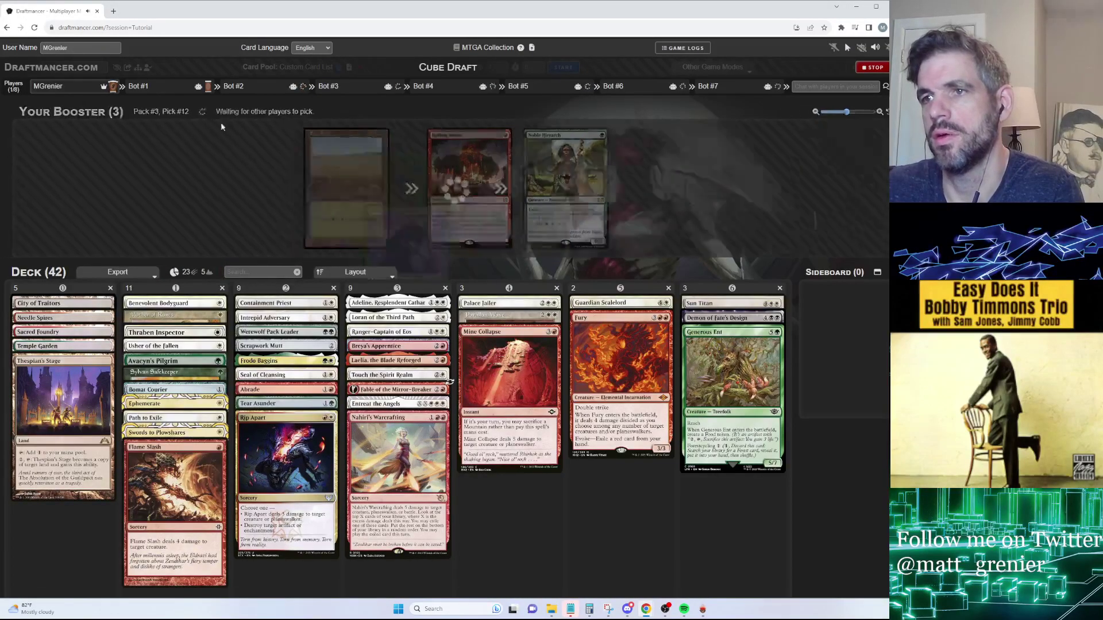
{"action": "left_click", "coordinate": [247, 114]}
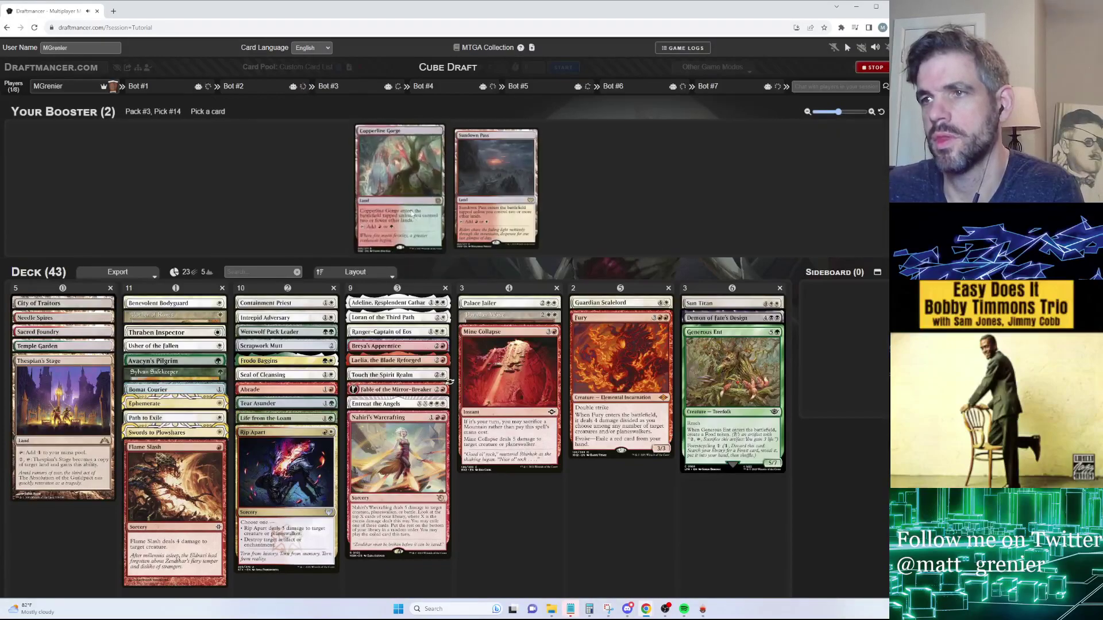
{"action": "left_click", "coordinate": [212, 115]}
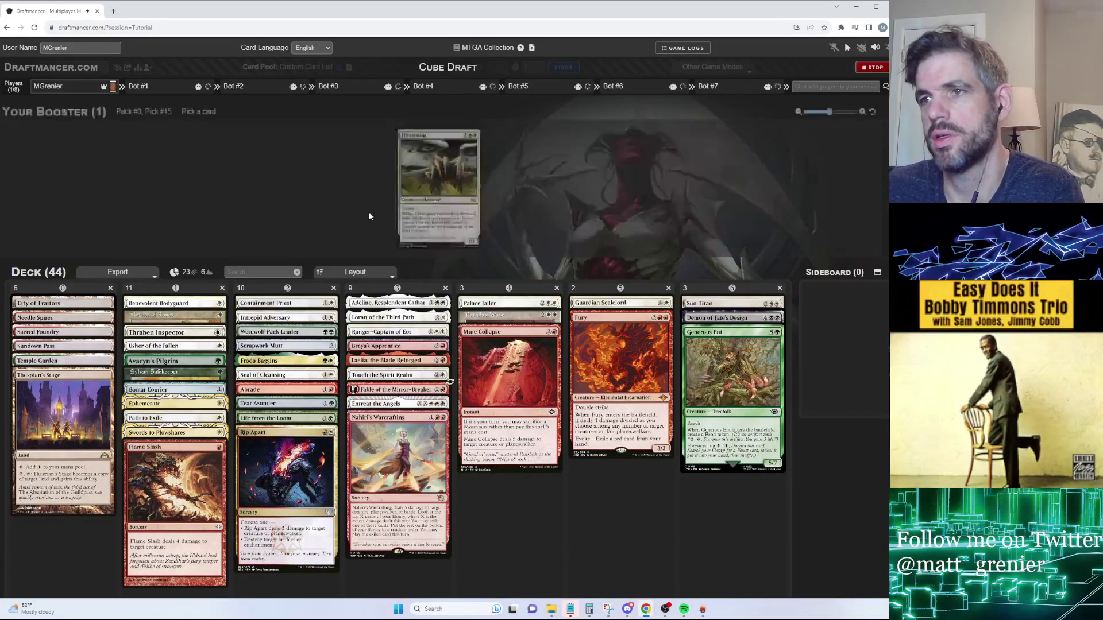
{"action": "left_click", "coordinate": [215, 114]}
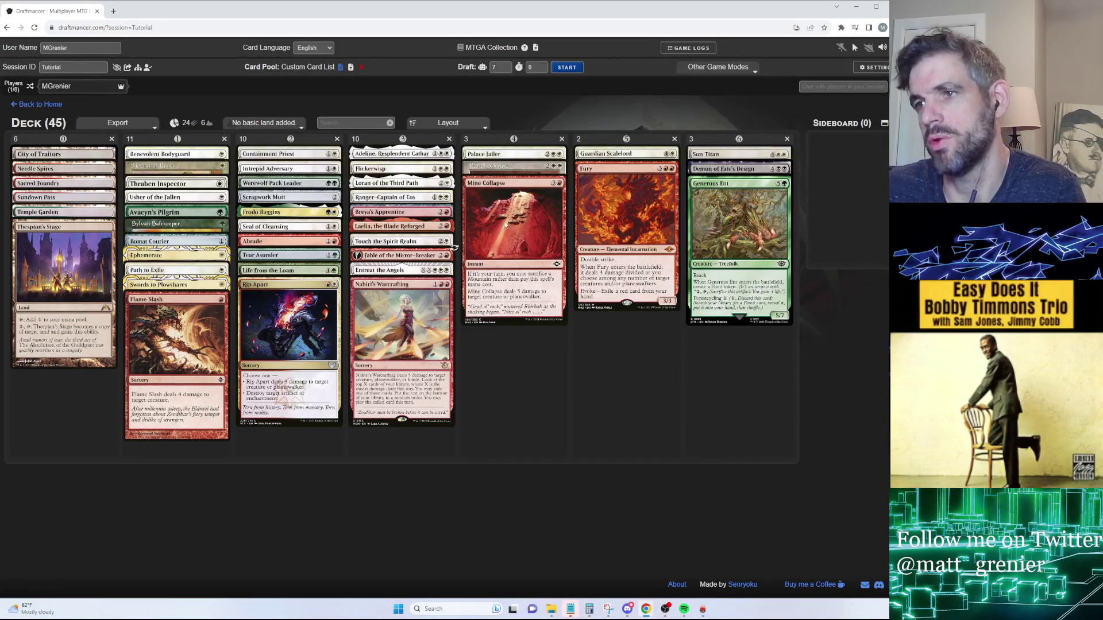
{"action": "left_click_drag", "start_coordinate": [505, 224], "coordinate": [452, 264]}
{"action": "left_click", "coordinate": [468, 143]}
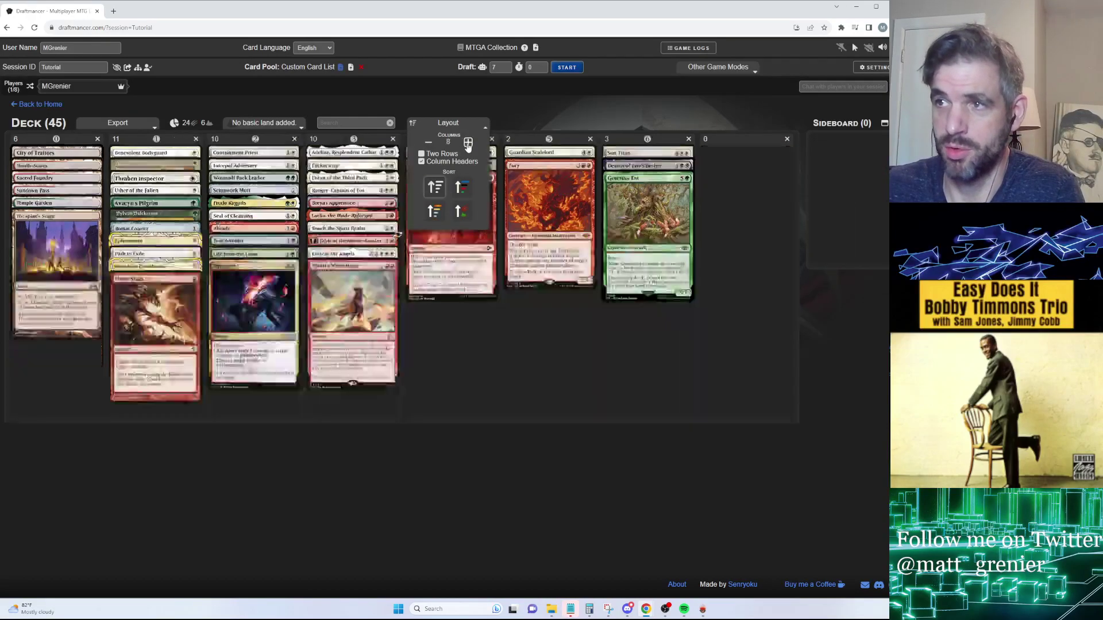
{"action": "left_click", "coordinate": [469, 143]}
{"action": "left_click", "coordinate": [428, 142]}
{"action": "left_click", "coordinate": [428, 143]}
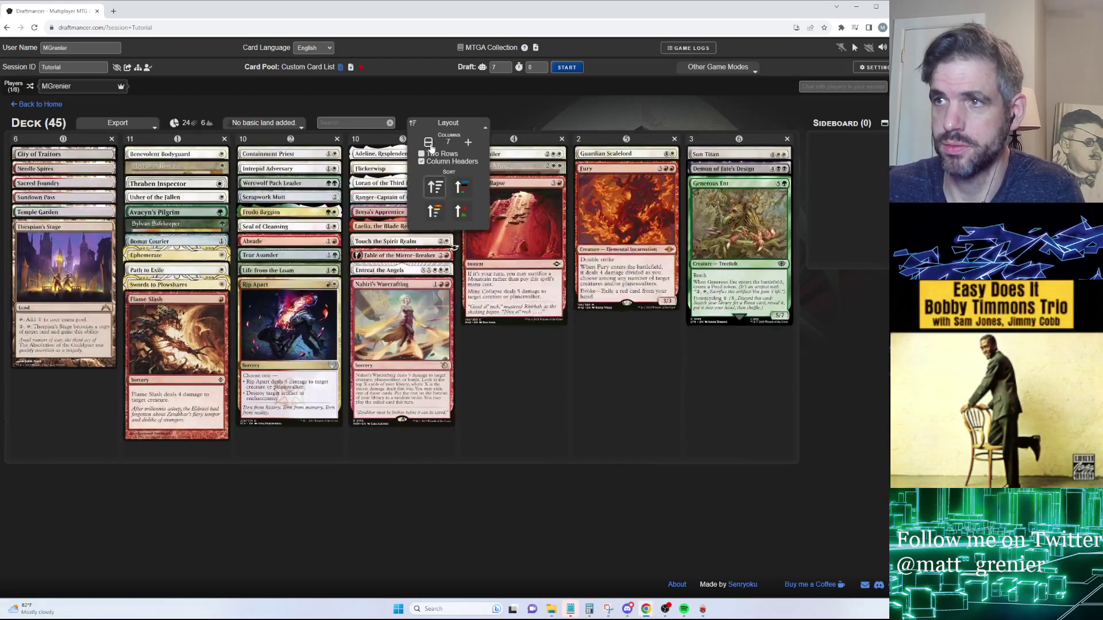
{"action": "left_click", "coordinate": [373, 311]}
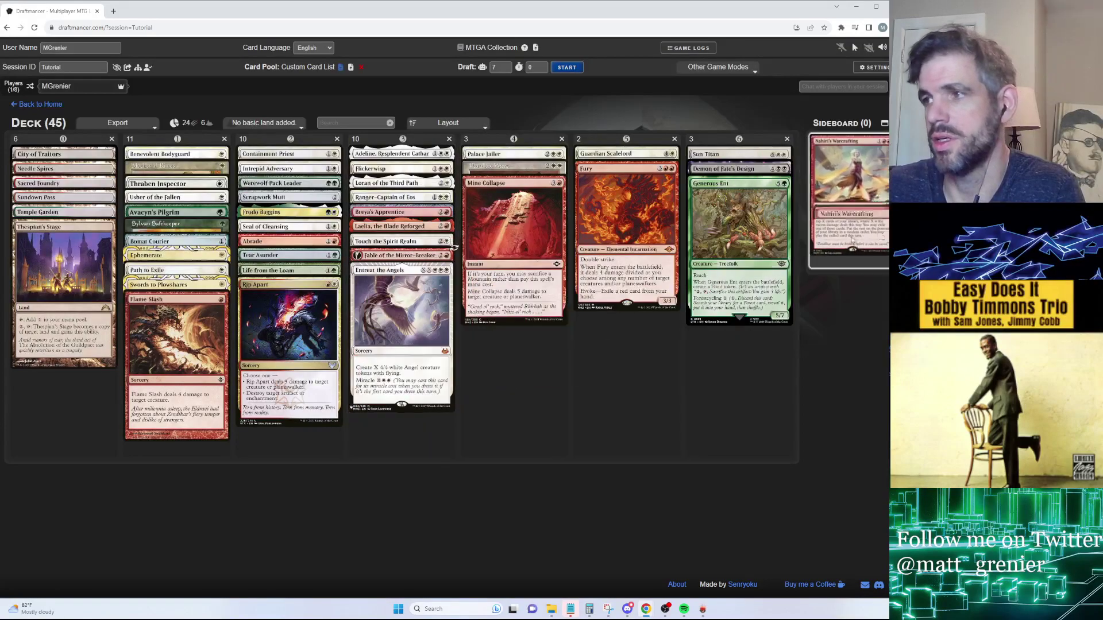
{"action": "mouse_move", "coordinate": [431, 127]}
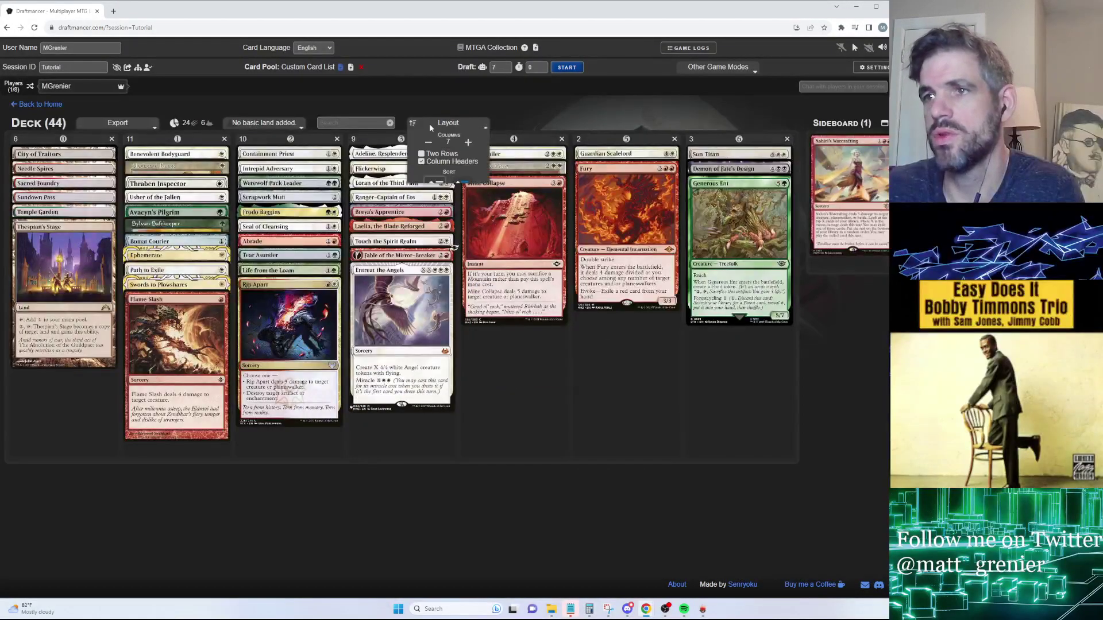
{"action": "left_click", "coordinate": [422, 154]}
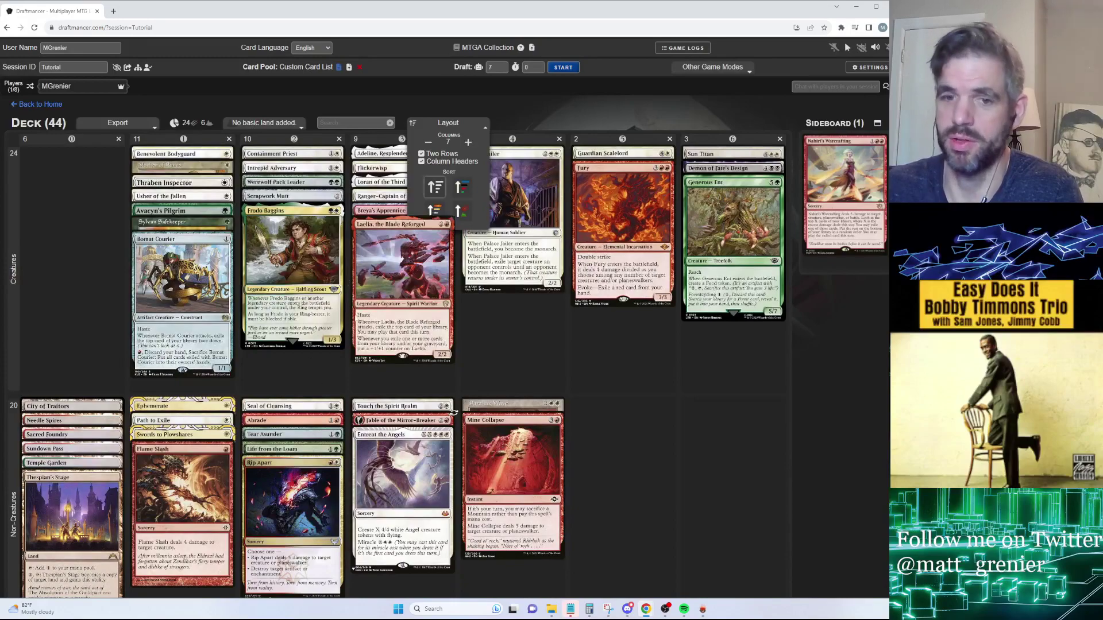
{"action": "left_click", "coordinate": [428, 156]}
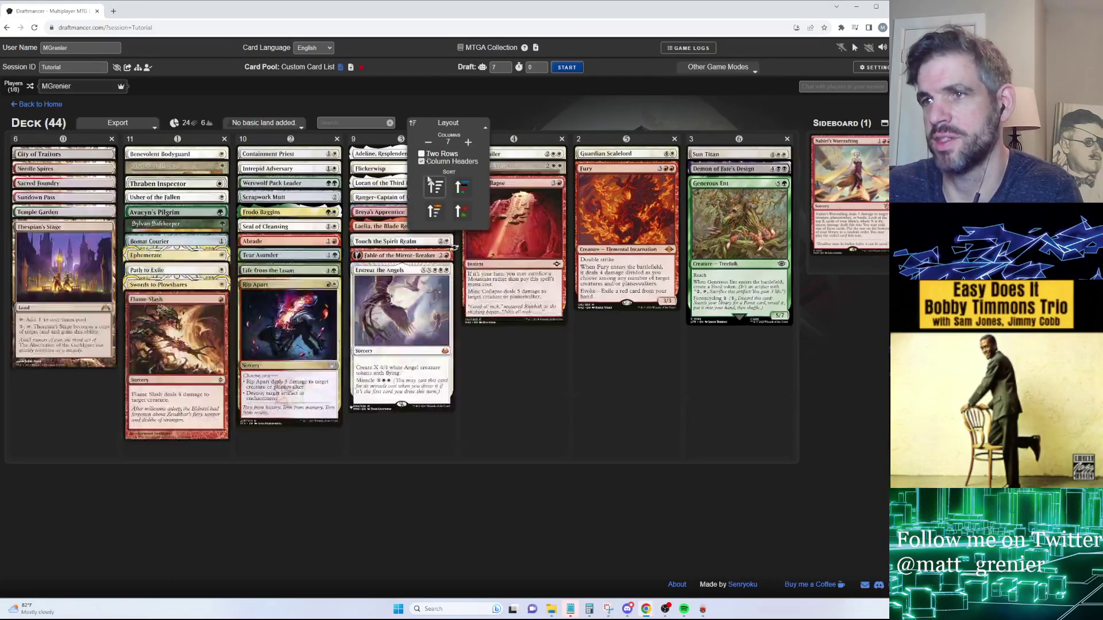
{"action": "left_click_drag", "start_coordinate": [504, 260], "coordinate": [402, 327]}
{"action": "left_click_drag", "start_coordinate": [287, 328], "coordinate": [845, 173]}
{"action": "left_click_drag", "start_coordinate": [261, 255], "coordinate": [845, 195]}
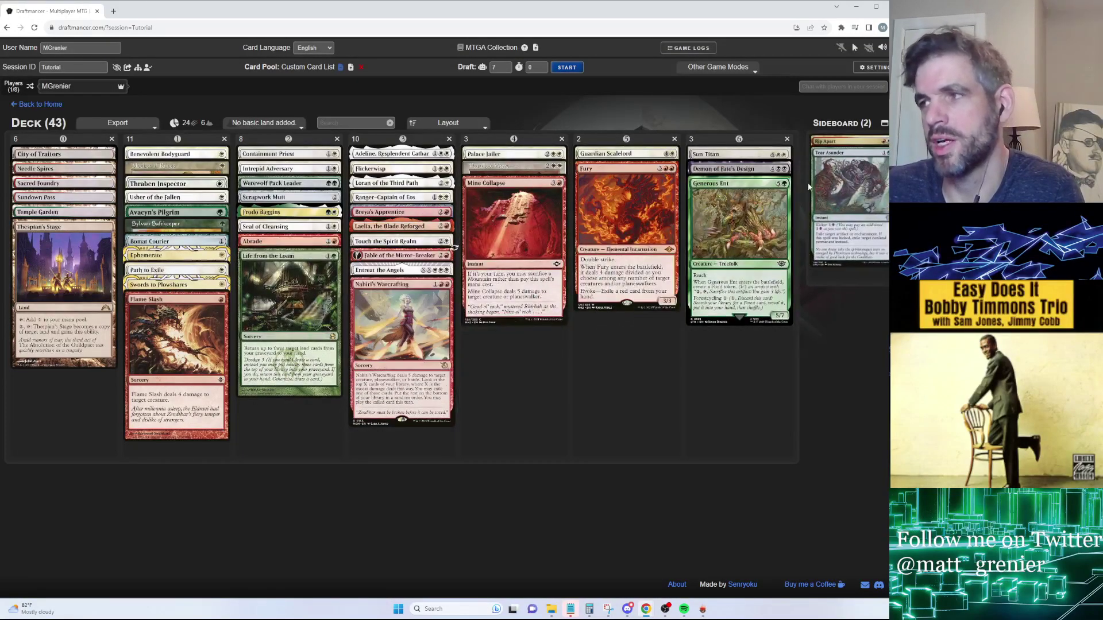
{"action": "left_click", "coordinate": [847, 184]}
{"action": "left_click", "coordinate": [814, 184]}
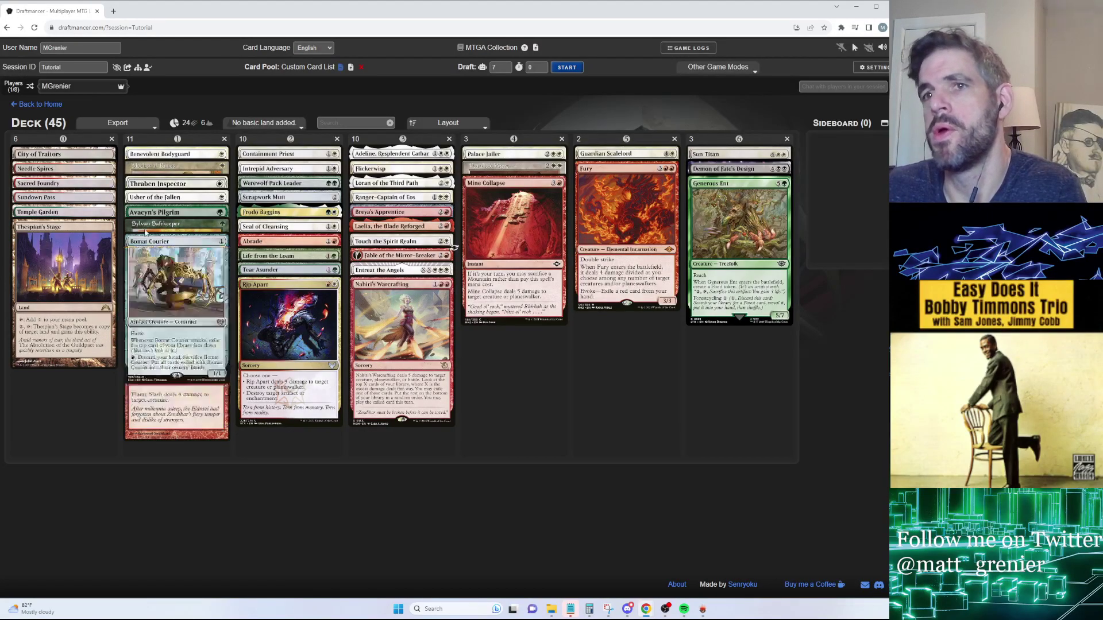
Export the deck as an MTGO .dek file and dismiss the downloads list
{"action": "left_click", "coordinate": [133, 121]}
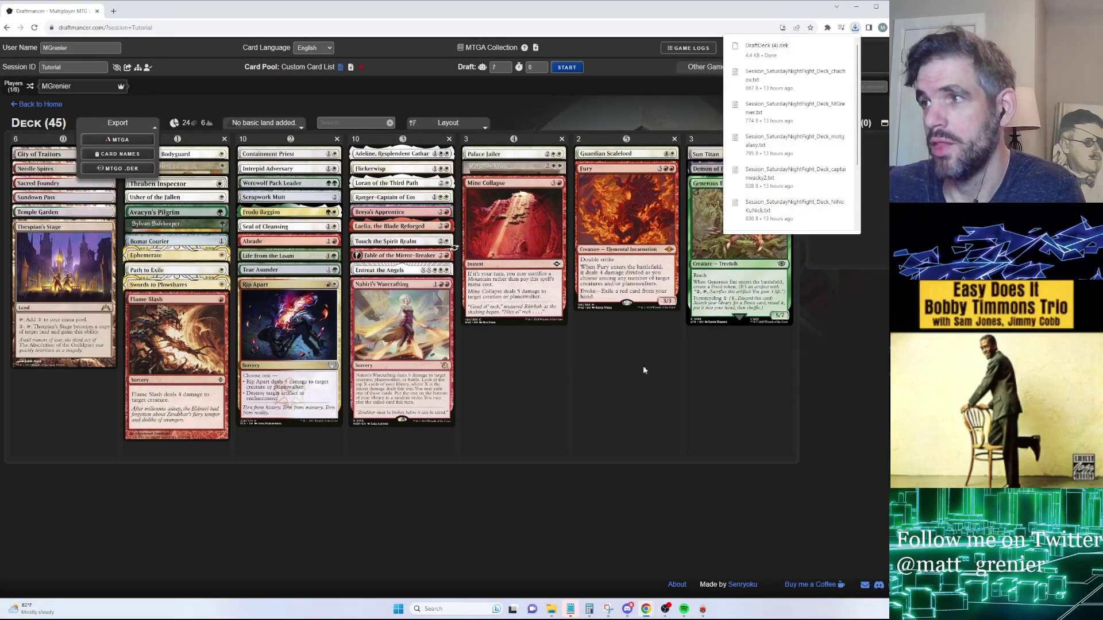
{"action": "mouse_move", "coordinate": [682, 85]}
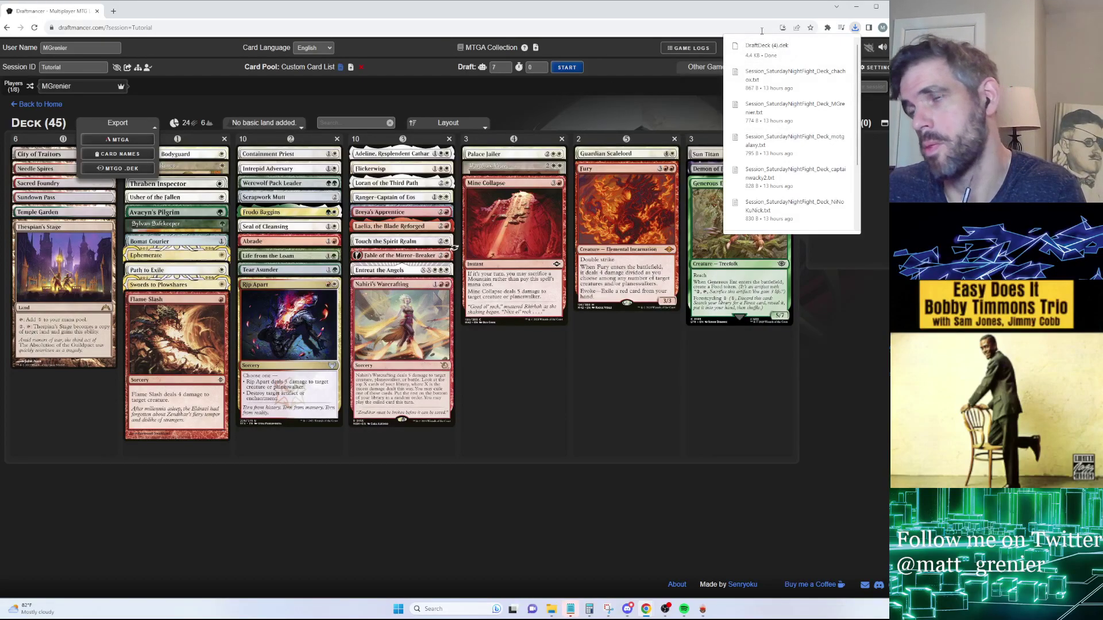
{"action": "left_click", "coordinate": [661, 98]}
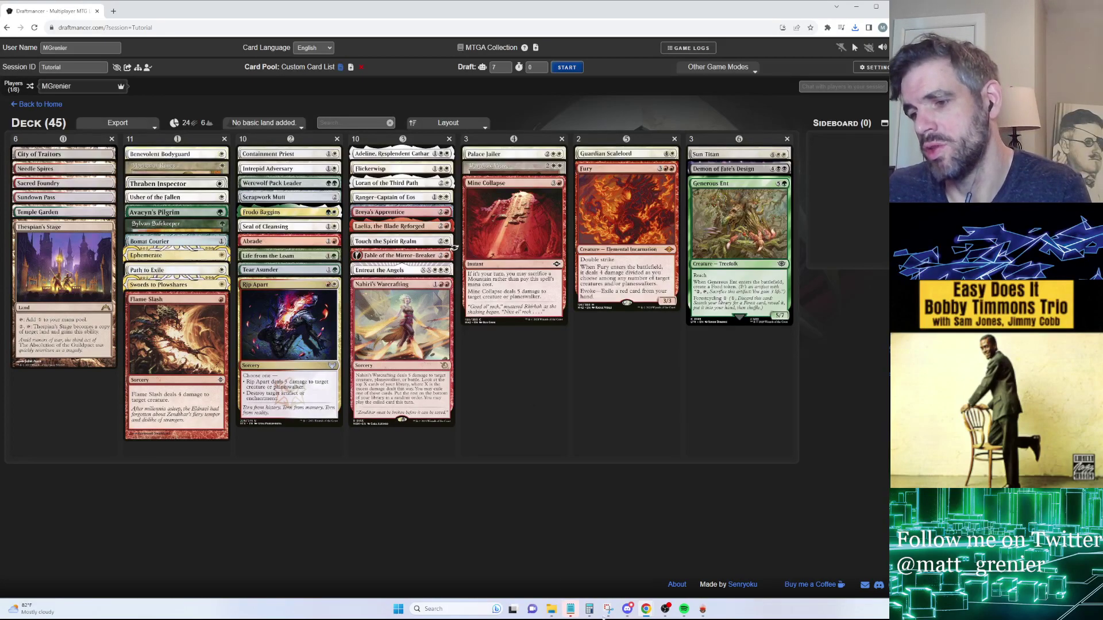
Clear the old deck list out of Notepad
{"action": "left_click", "coordinate": [569, 560]}
{"action": "key", "text": "ctrl+a"}
{"action": "key", "text": "ctrl+x"}
Copy the 45-card deck to the clipboard as a card-name list
{"action": "left_click", "coordinate": [54, 396]}
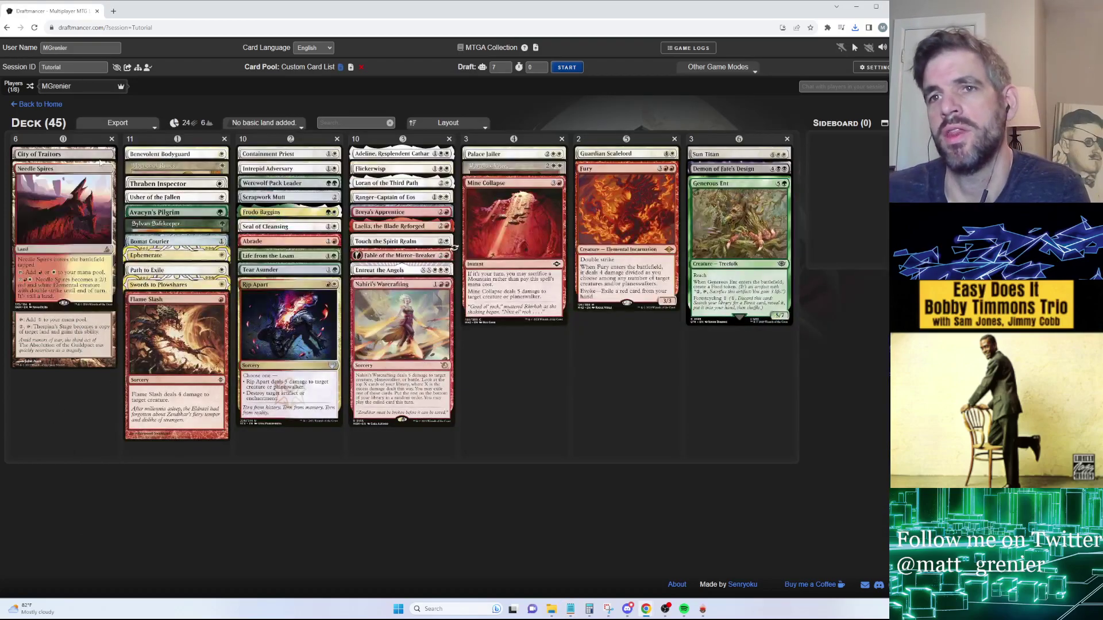
{"action": "mouse_move", "coordinate": [137, 125]}
{"action": "left_click", "coordinate": [134, 153]}
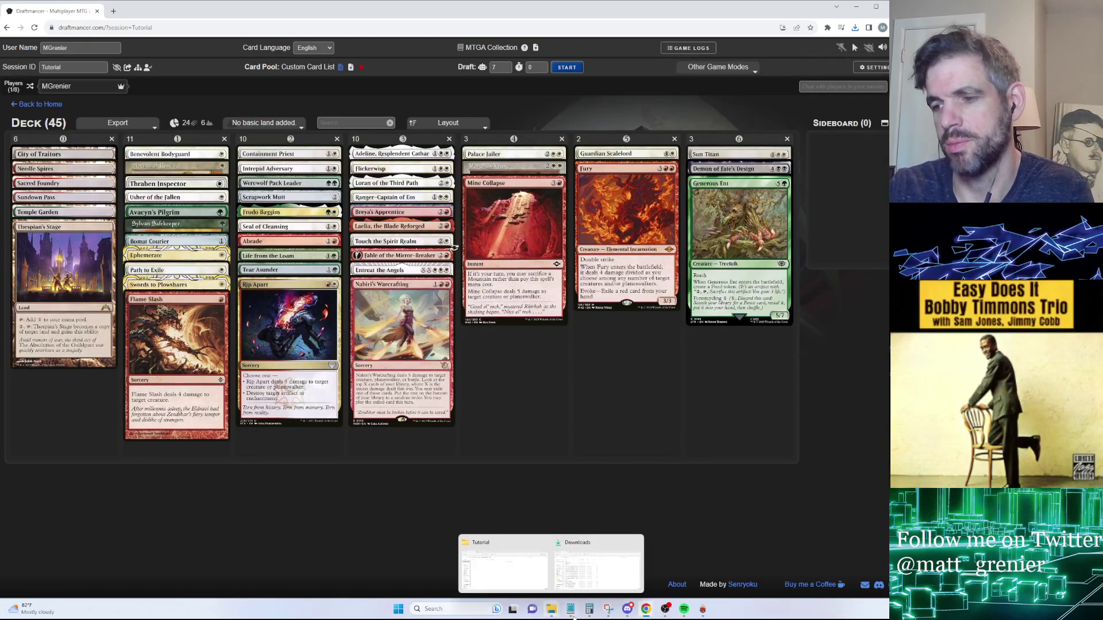
Paste the card-name list into Notepad and save it as Tutorial
{"action": "left_click", "coordinate": [499, 560]}
{"action": "key", "text": "ctrl+v"}
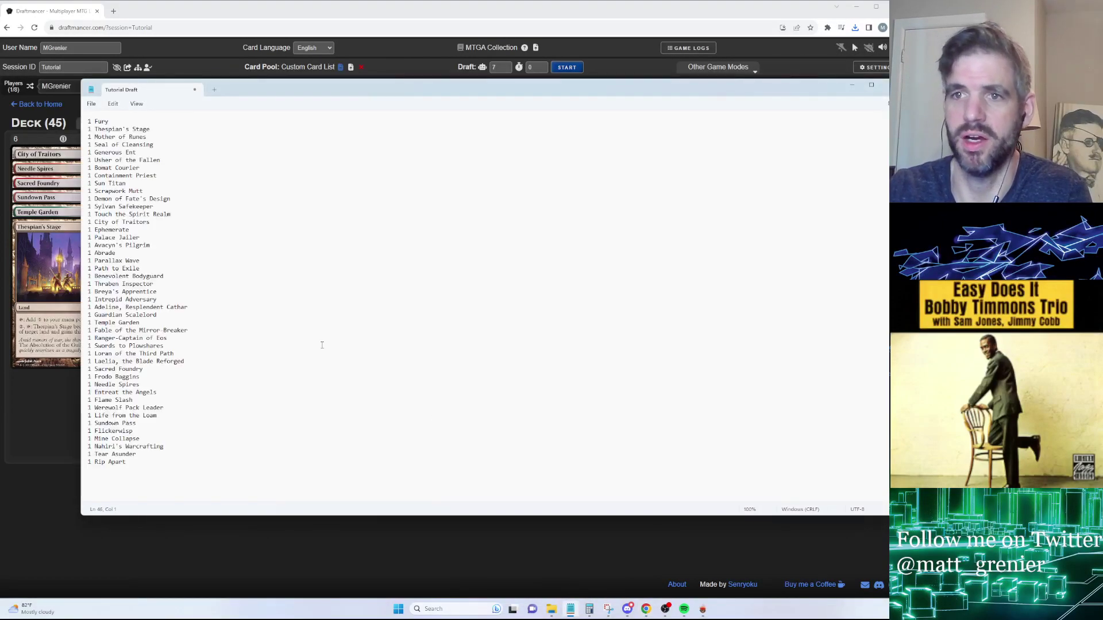
{"action": "left_click", "coordinate": [91, 103]}
{"action": "left_click", "coordinate": [127, 174]}
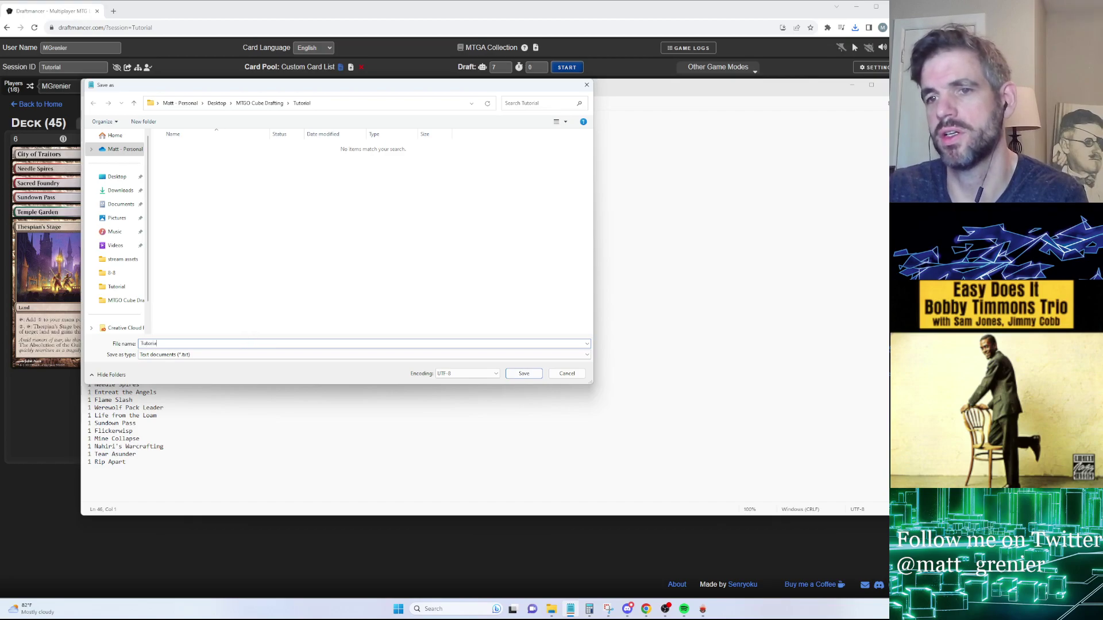
{"action": "key", "text": "Return"}
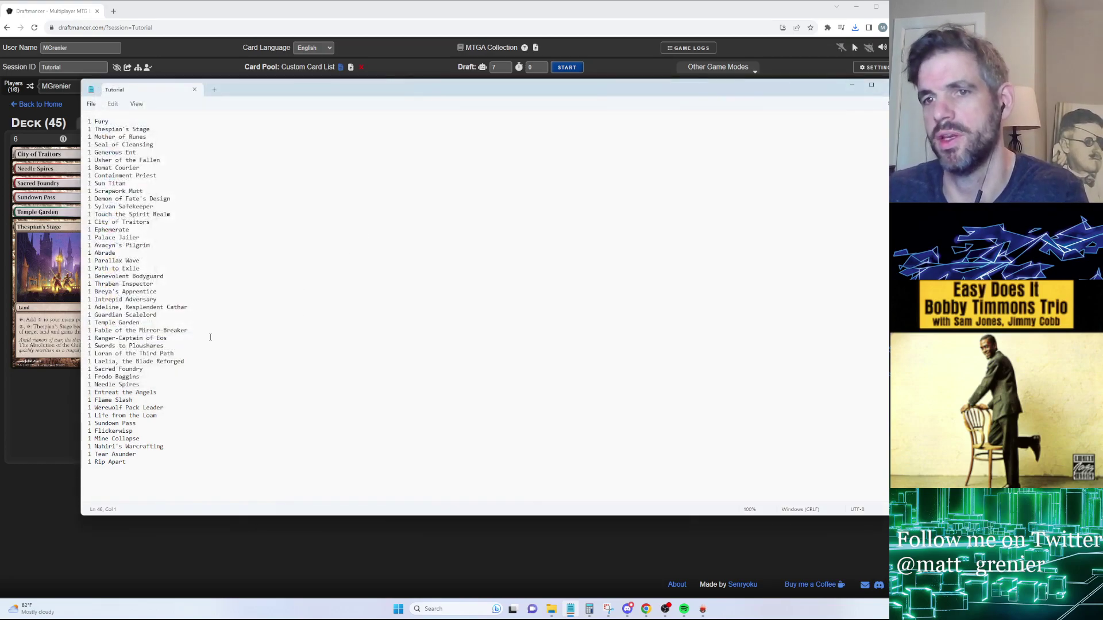
{"action": "left_click", "coordinate": [58, 412]}
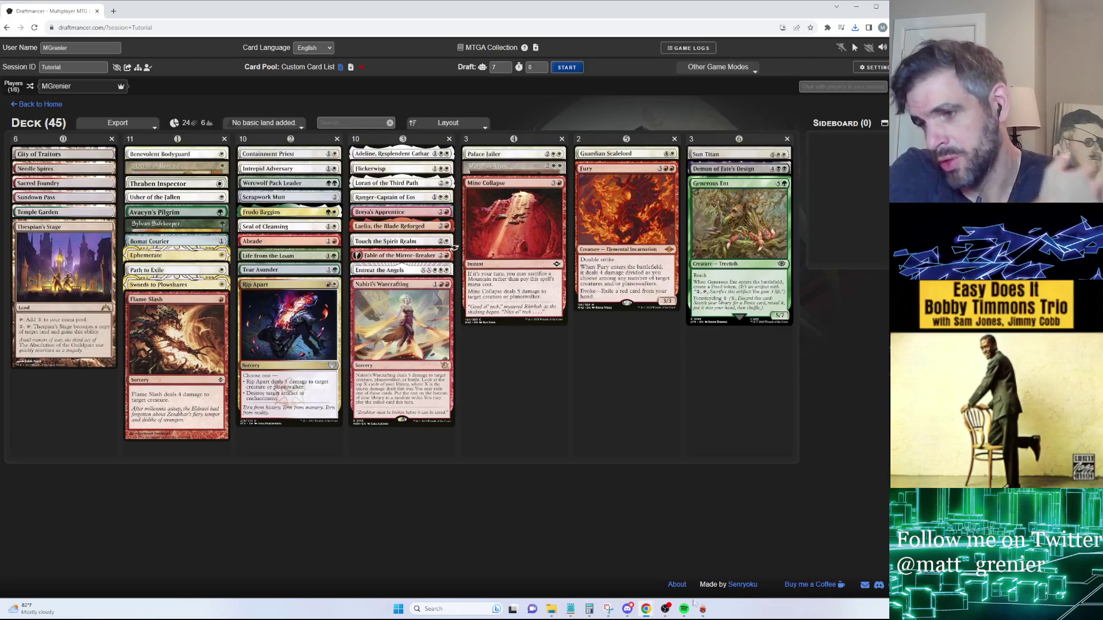
Switch to Magic Online and drag the splitter down until the collection grid shows four rows
{"action": "mouse_move", "coordinate": [702, 609]}
{"action": "left_click", "coordinate": [637, 536]}
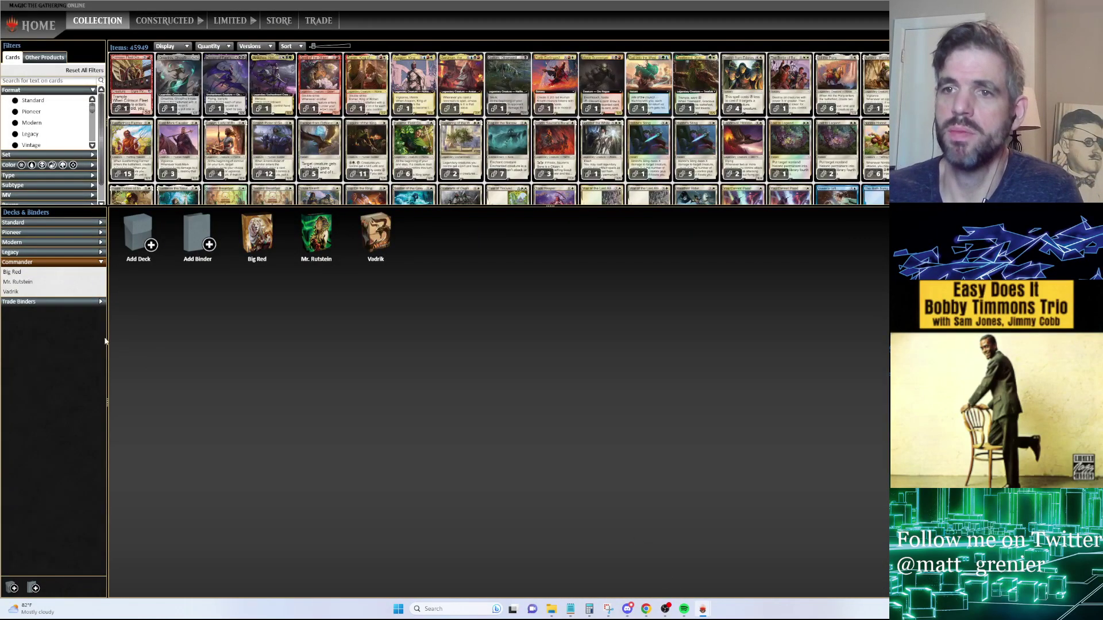
{"action": "mouse_move", "coordinate": [105, 344]}
{"action": "left_mouse_down"}
{"action": "mouse_move", "coordinate": [121, 348]}
{"action": "mouse_move", "coordinate": [105, 358]}
{"action": "left_mouse_up"}
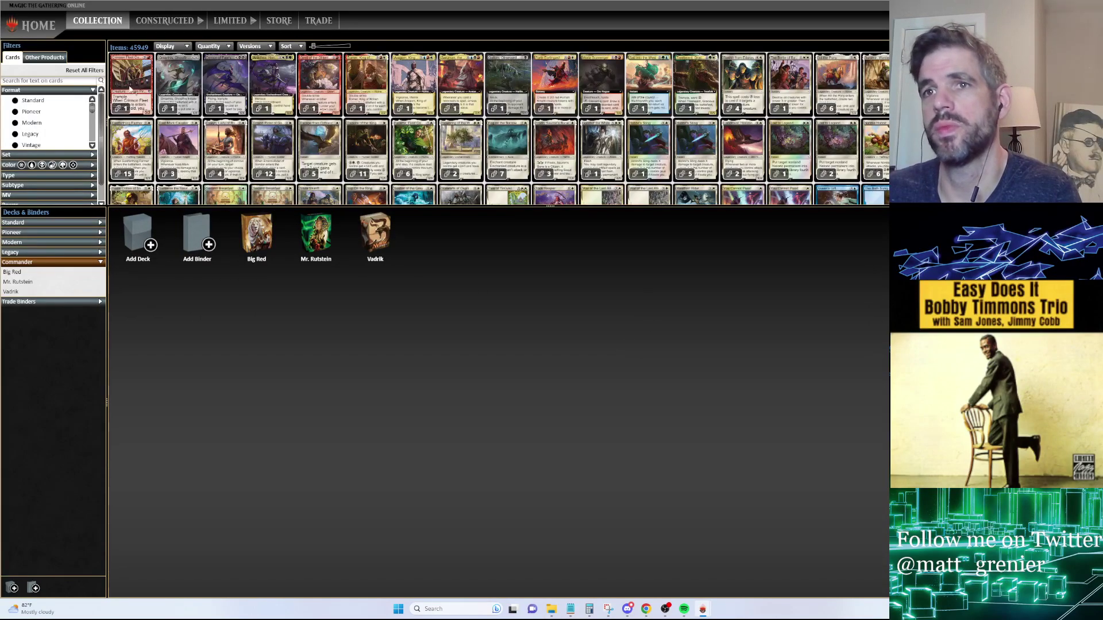
{"action": "left_click_drag", "start_coordinate": [523, 205], "coordinate": [524, 246]}
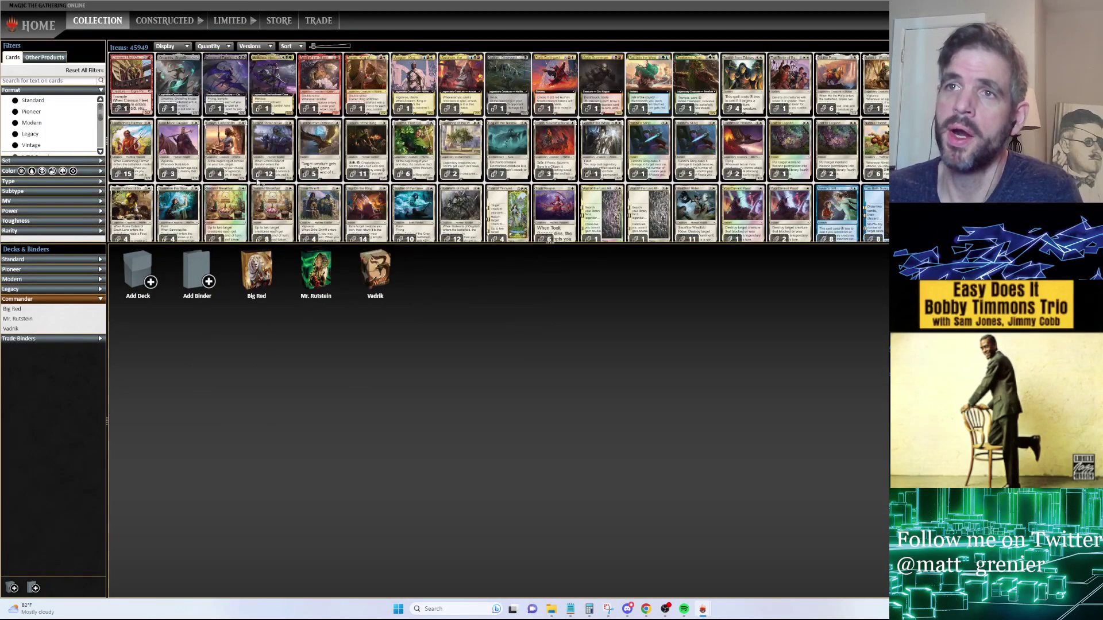
{"action": "left_click", "coordinate": [228, 22]}
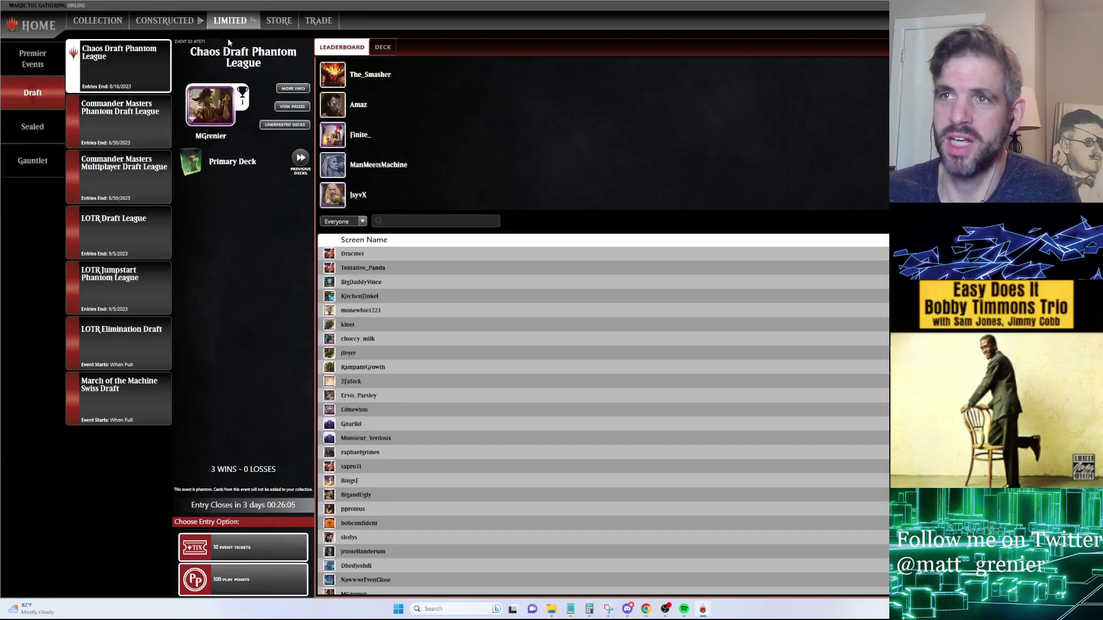
{"action": "left_click", "coordinate": [119, 17]}
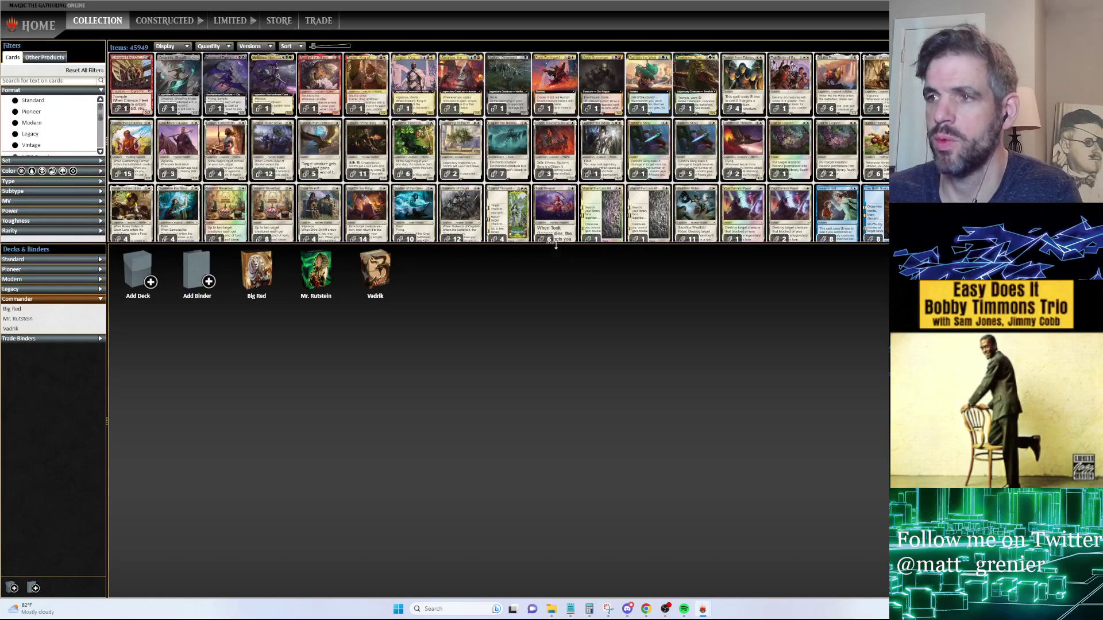
{"action": "left_click_drag", "start_coordinate": [556, 244], "coordinate": [558, 274]}
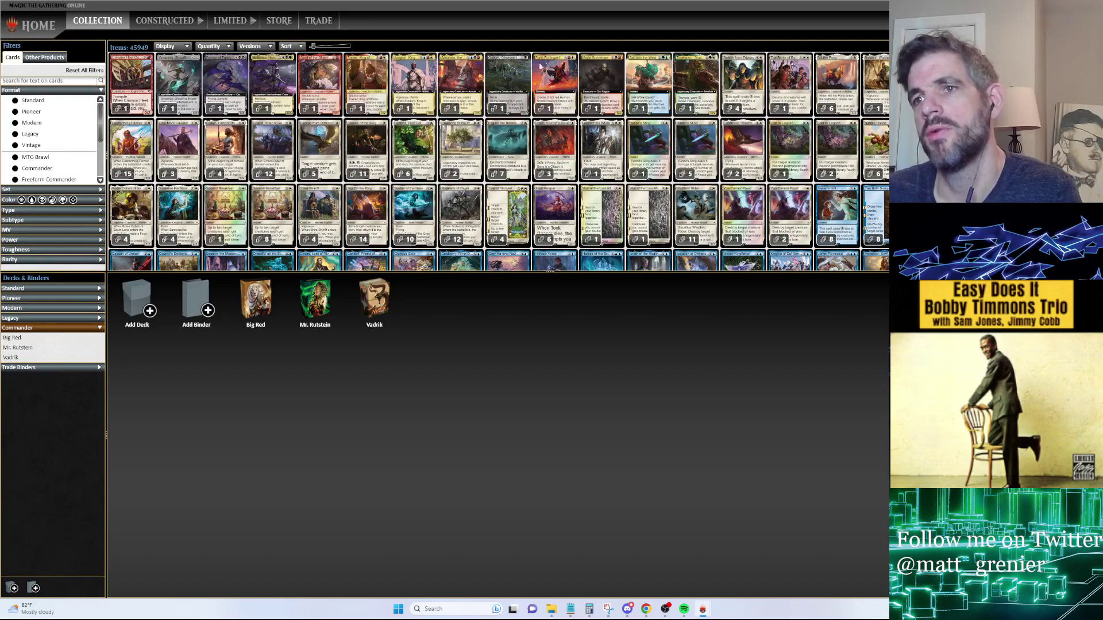
Start a new deck import and load Tutorial.txt from MTGO Cube Drafting > Tutorial
{"action": "left_click", "coordinate": [13, 589]}
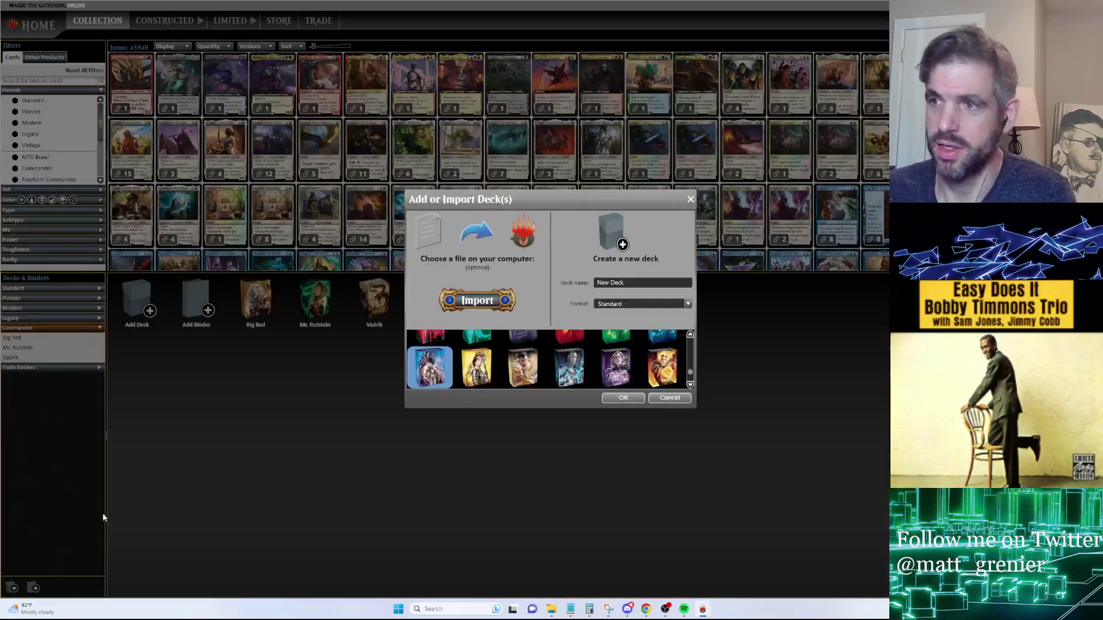
{"action": "left_click_drag", "start_coordinate": [478, 203], "coordinate": [475, 188]}
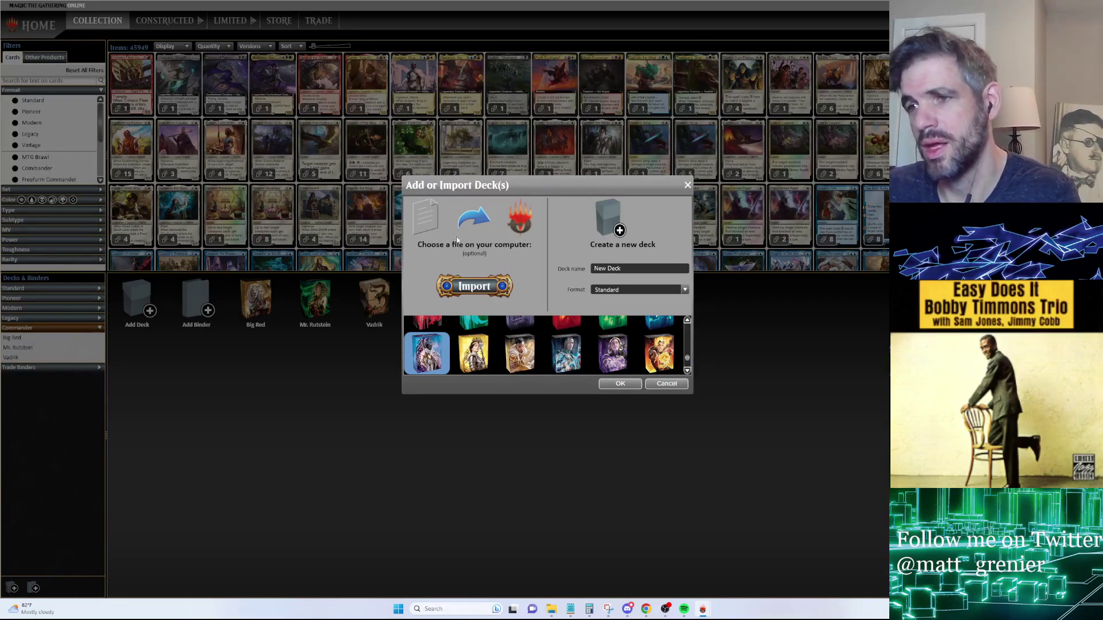
{"action": "left_click", "coordinate": [476, 287]}
{"action": "left_click", "coordinate": [580, 200]}
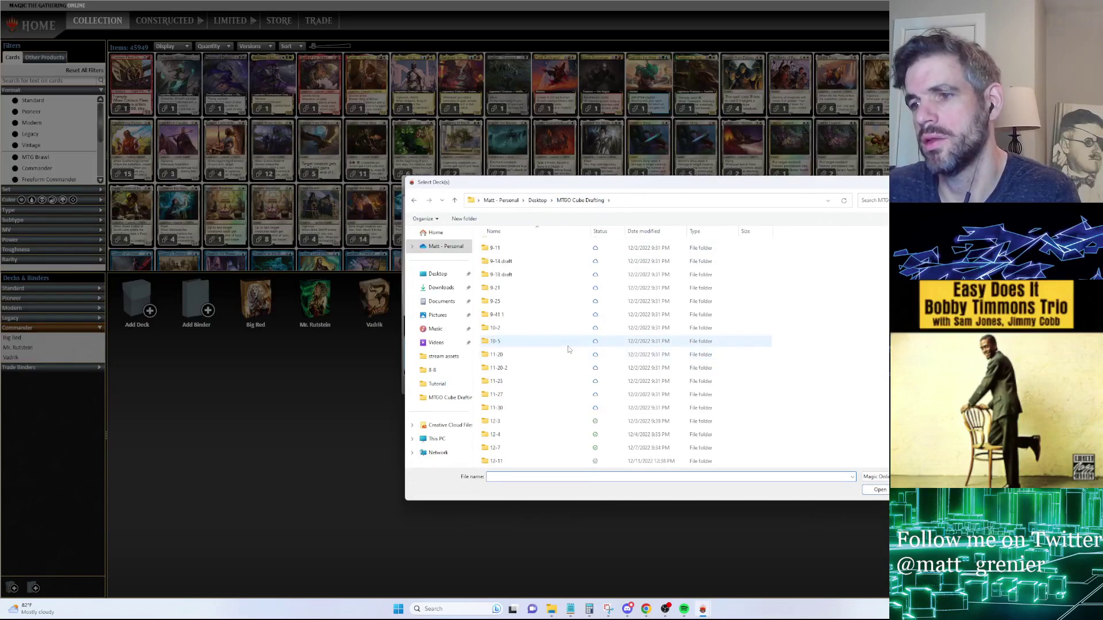
{"action": "scroll", "coordinate": [531, 391], "scroll_direction": "down", "scroll_amount": 3}
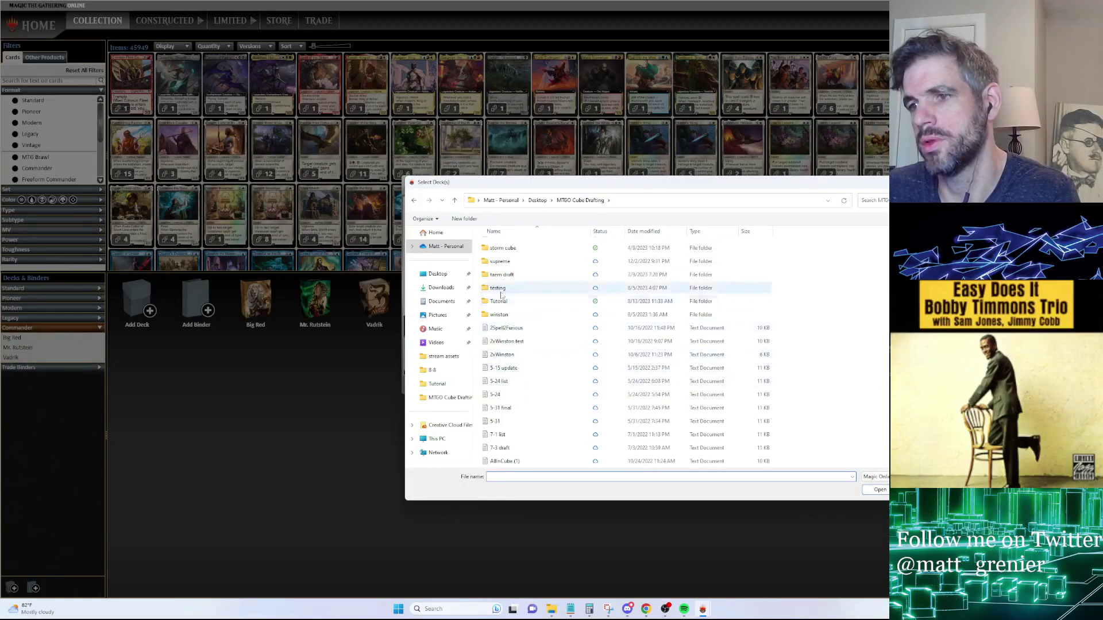
{"action": "double_click", "coordinate": [512, 302]}
{"action": "left_click", "coordinate": [520, 246]}
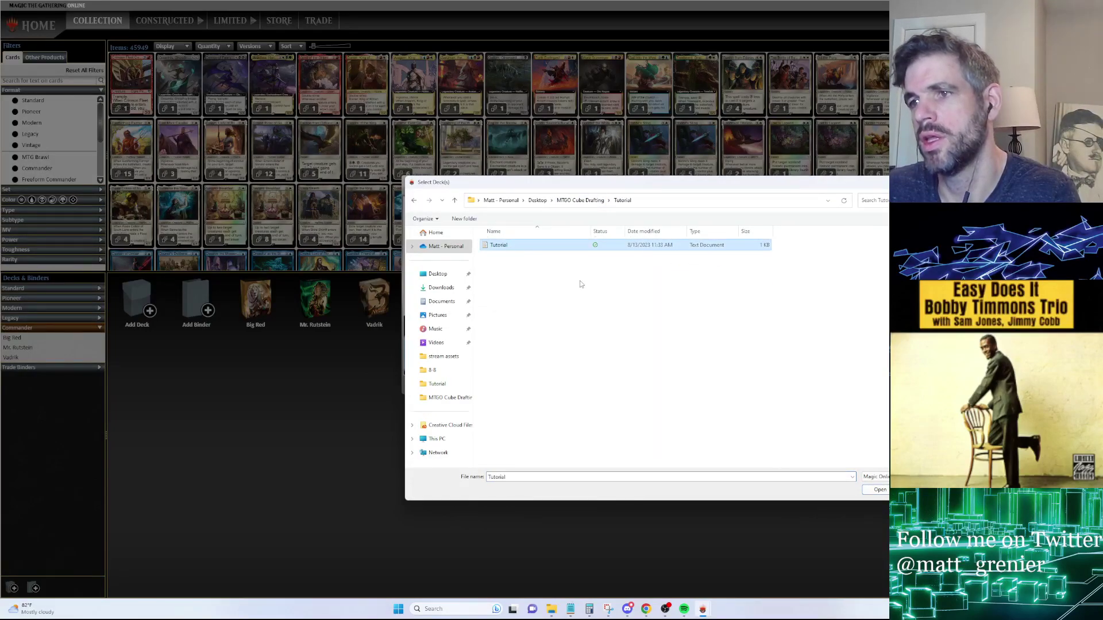
{"action": "left_click", "coordinate": [879, 490]}
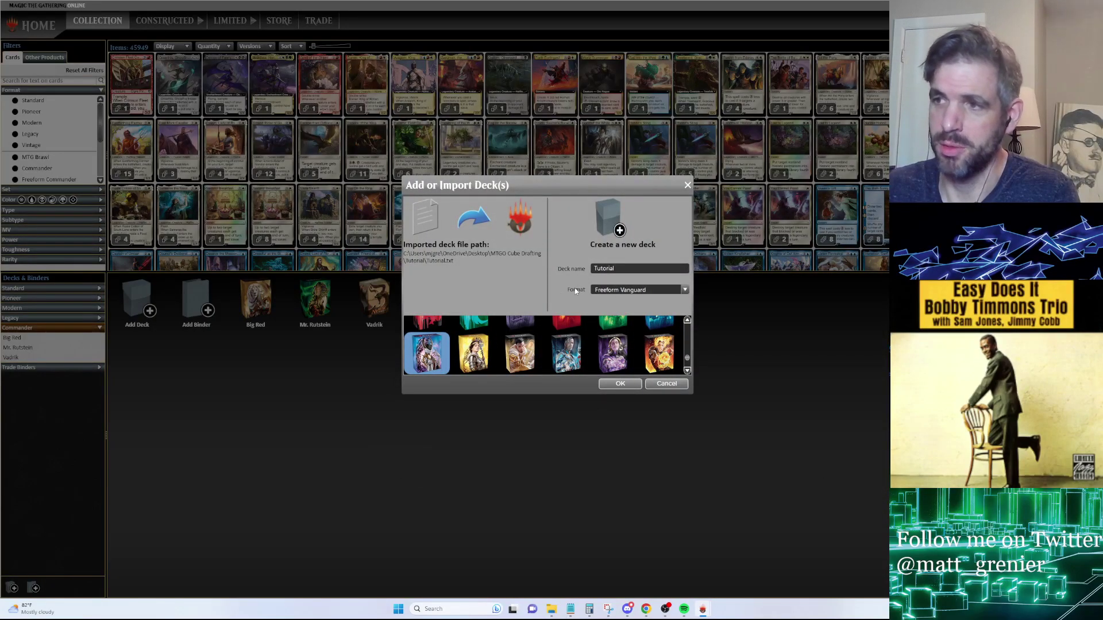
Set the deck format to Freeform and create the Tutorial deck
{"action": "left_click", "coordinate": [616, 290]}
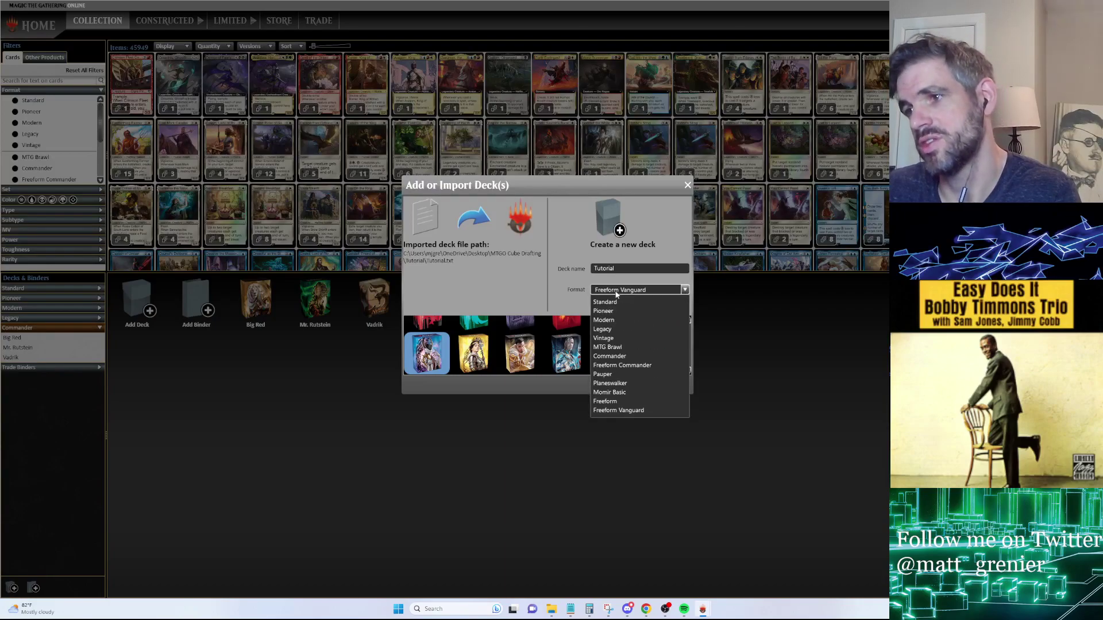
{"action": "left_click", "coordinate": [600, 401]}
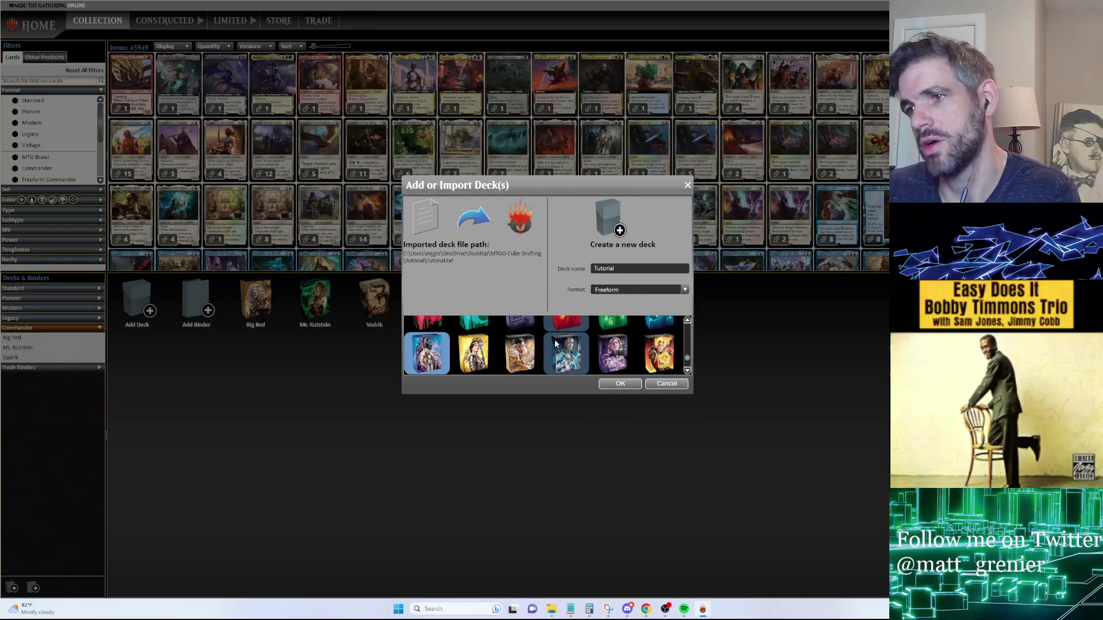
{"action": "left_click", "coordinate": [620, 384]}
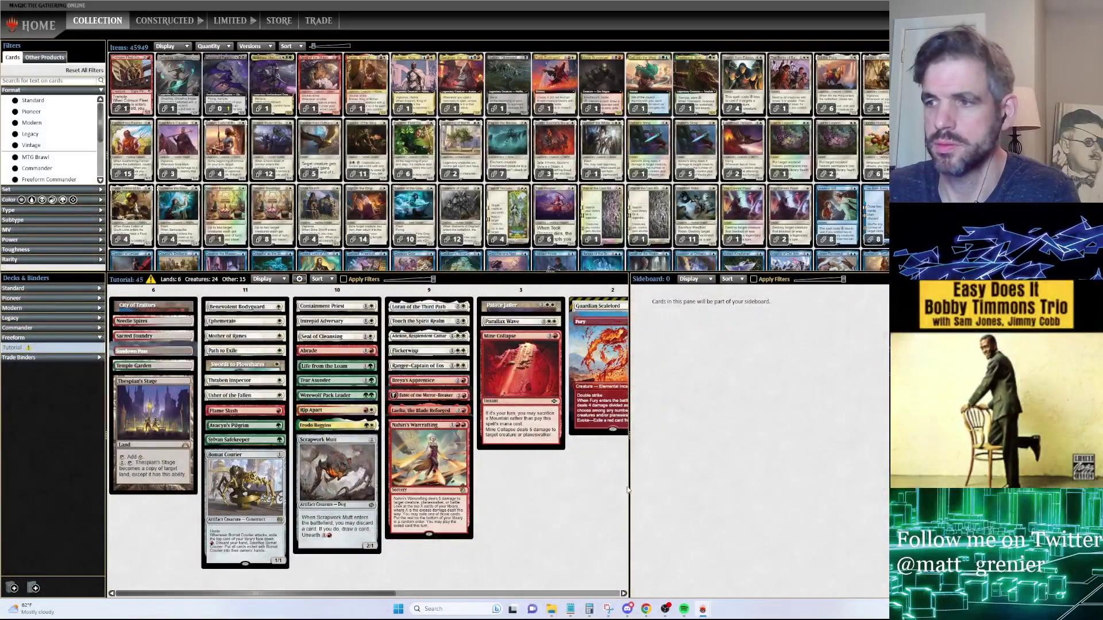
Collapse the sideboard and Format filter, then add a different Frodo Baggins printing to the deck
{"action": "left_click", "coordinate": [627, 490]}
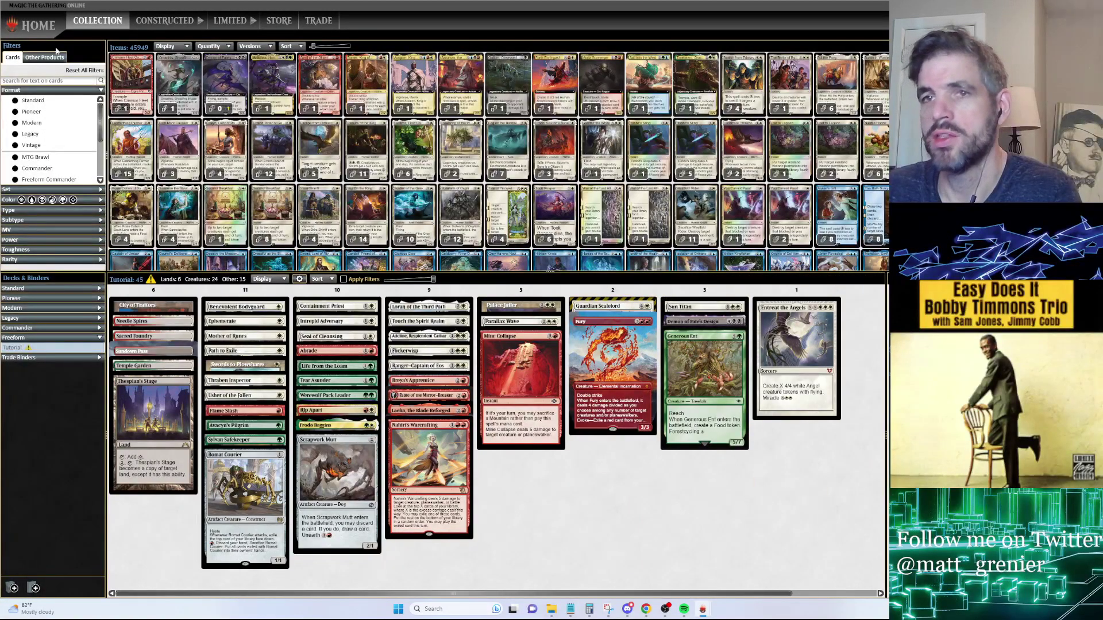
{"action": "left_click", "coordinate": [57, 90]}
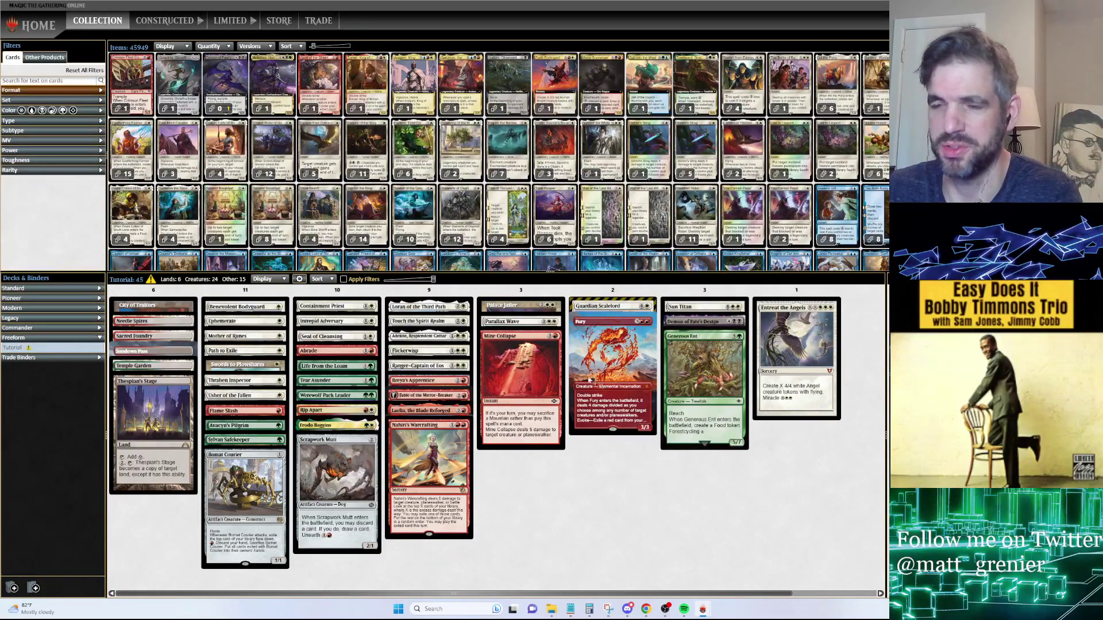
{"action": "left_click", "coordinate": [402, 437]}
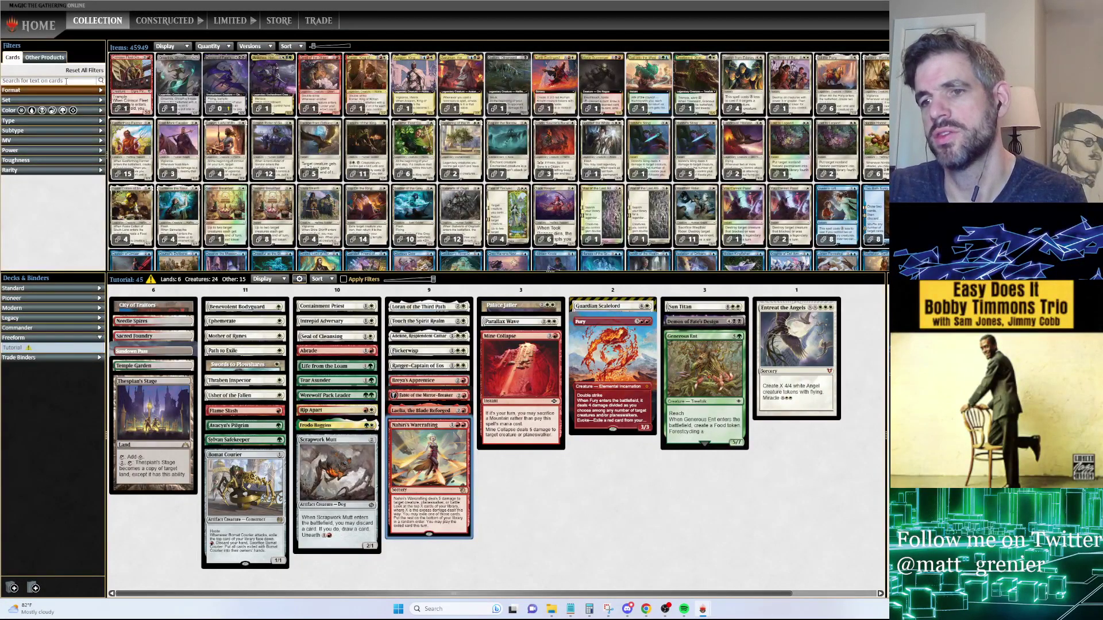
{"action": "left_click", "coordinate": [66, 81]}
{"action": "type", "text": "frodo baggins"}
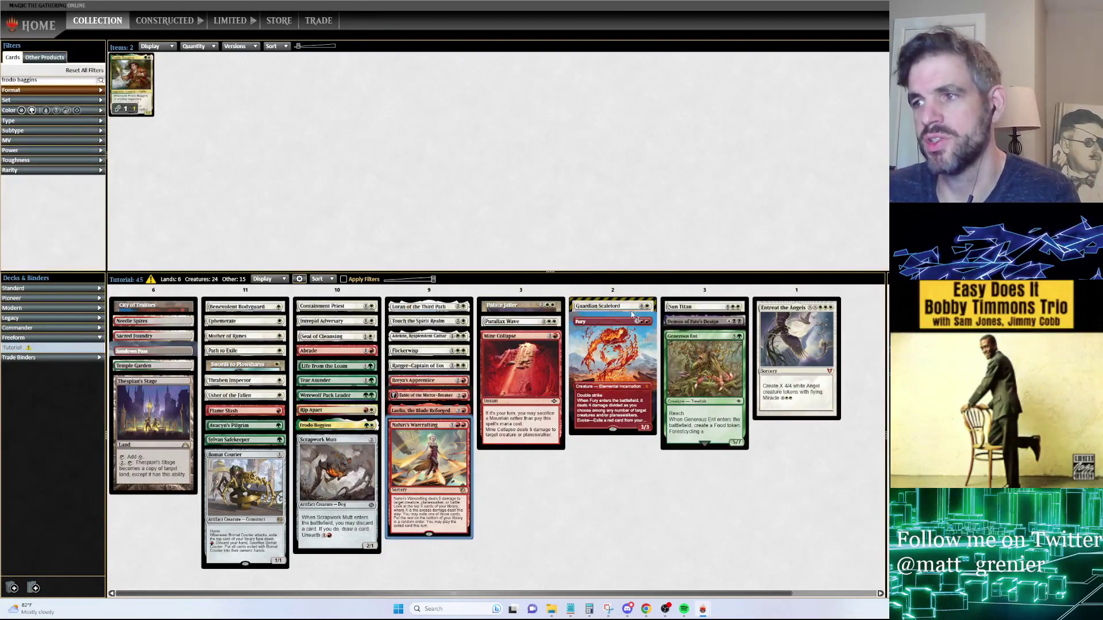
{"action": "left_click", "coordinate": [205, 47]}
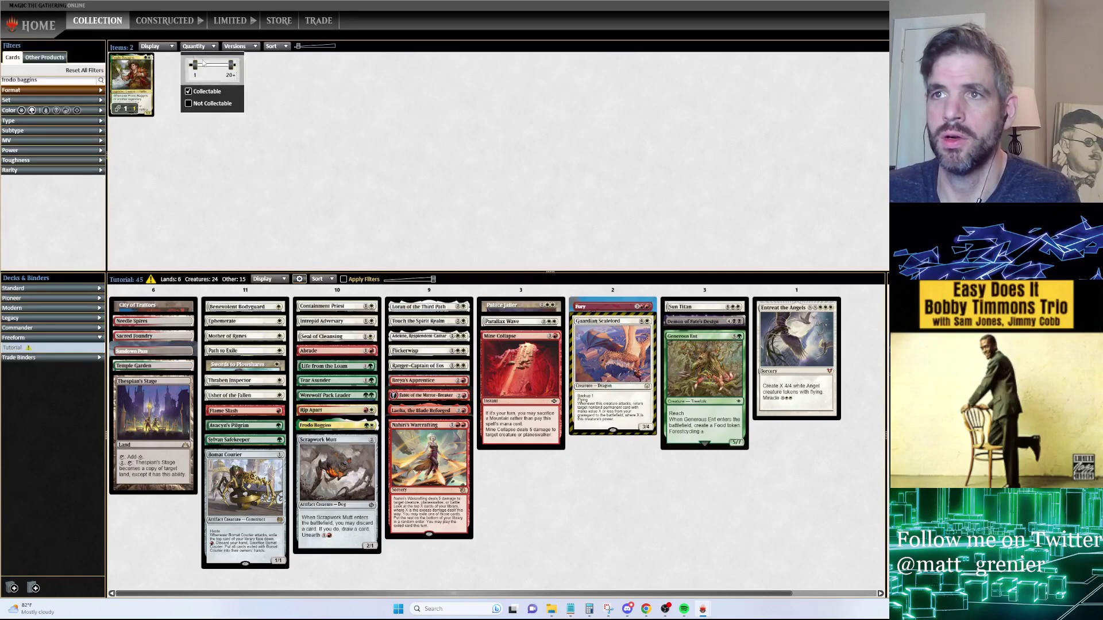
{"action": "left_click", "coordinate": [193, 74]}
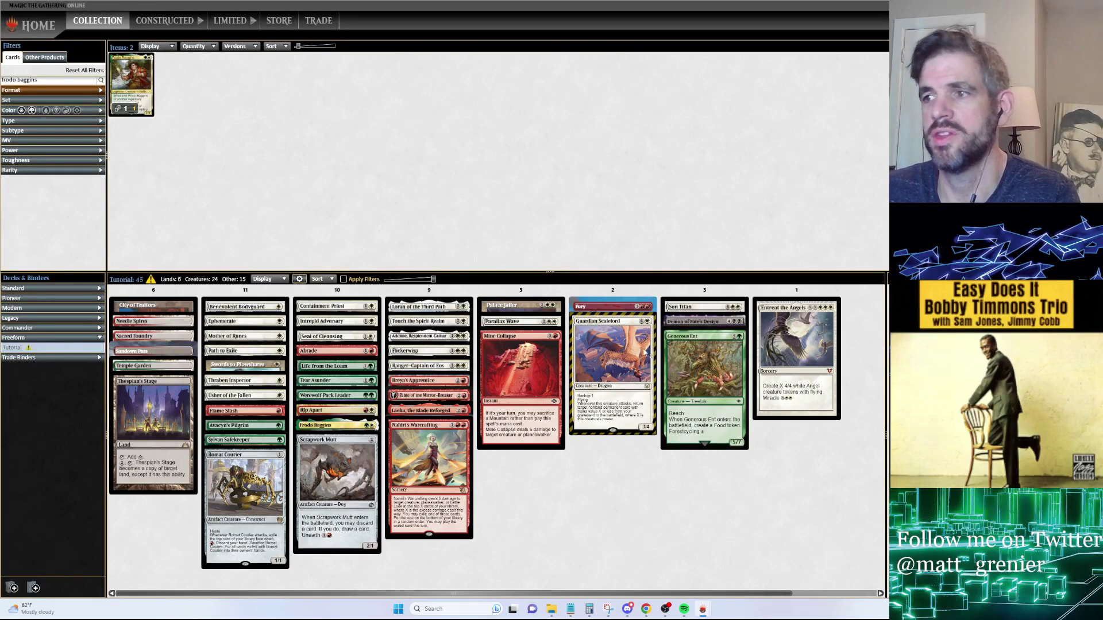
{"action": "left_click_drag", "start_coordinate": [230, 85], "coordinate": [336, 471]}
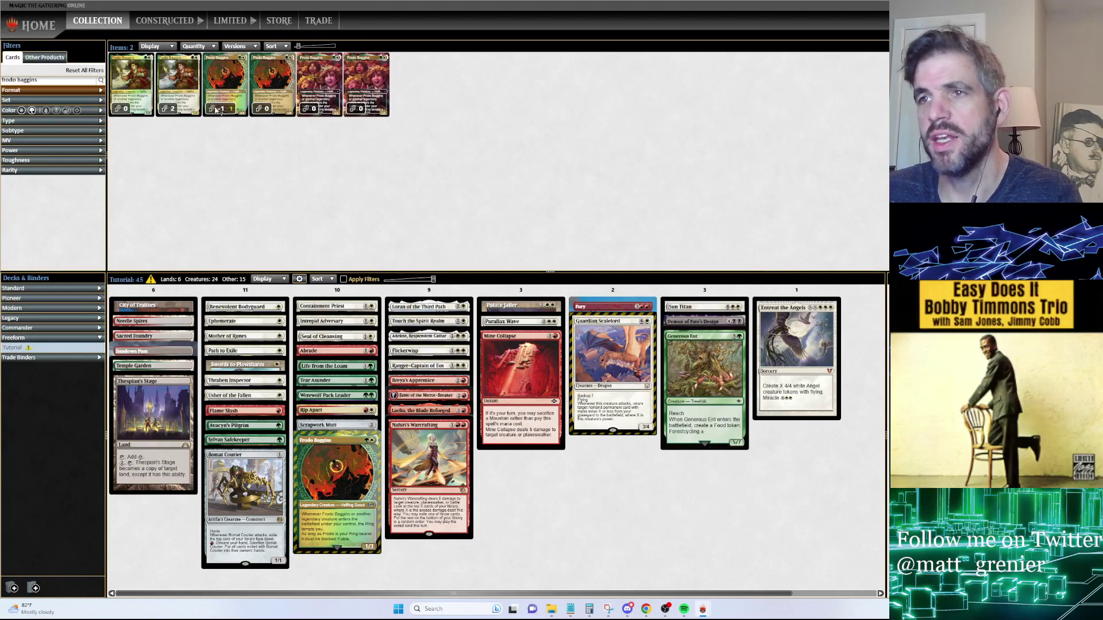
Swap Breya's Apprentice for another printing, removing the old copy from the deck
{"action": "triple_click", "coordinate": [43, 79]}
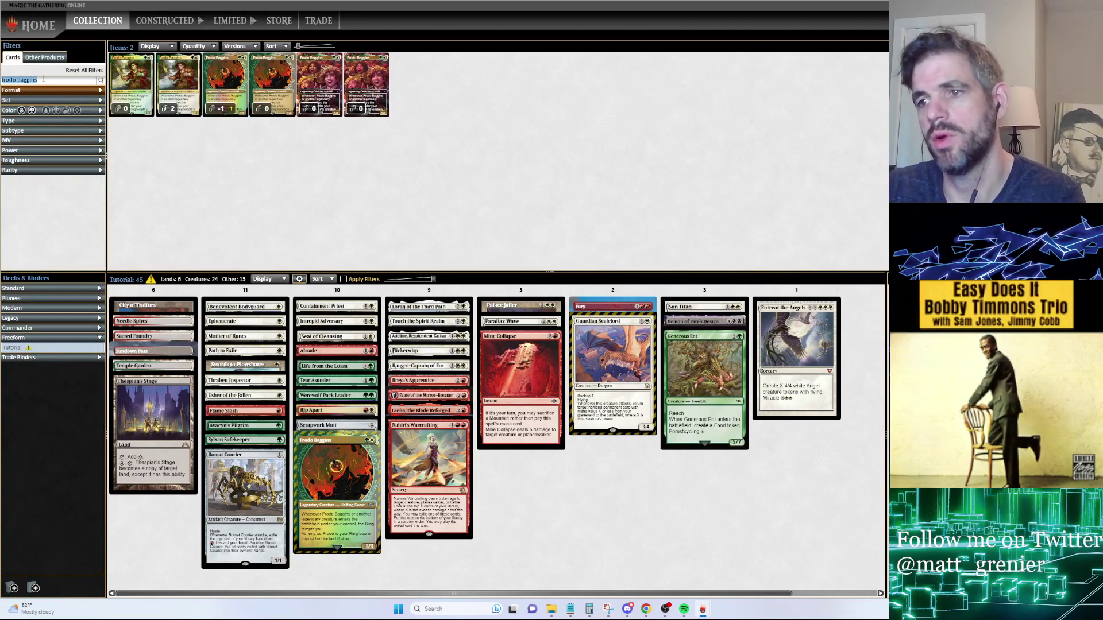
{"action": "type", "text": "breya's apprentice"}
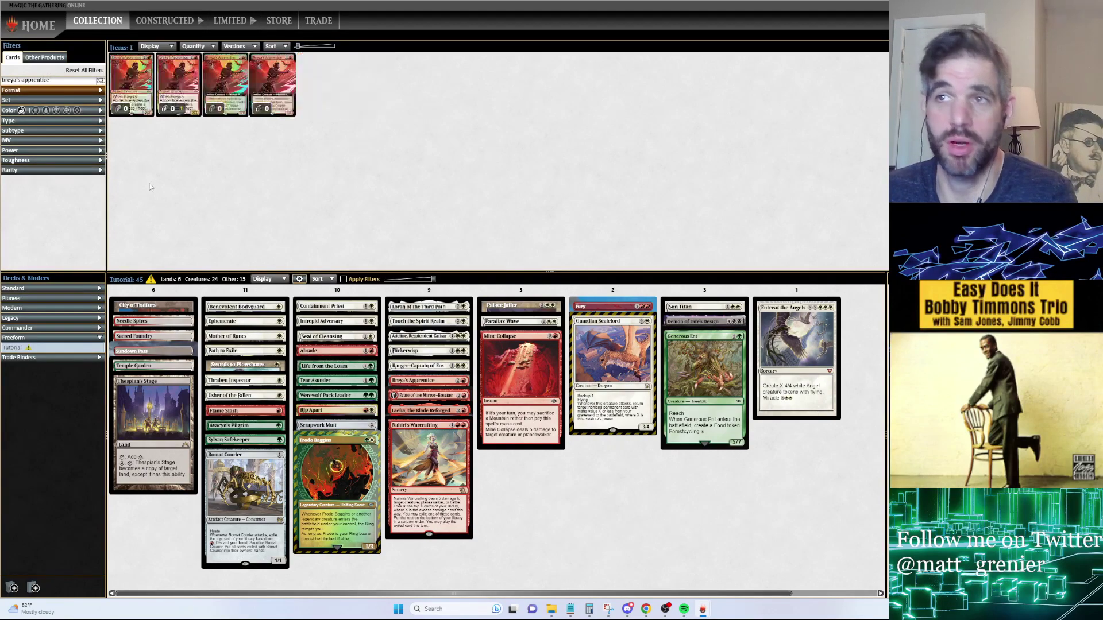
{"action": "left_click_drag", "start_coordinate": [272, 86], "coordinate": [428, 390]}
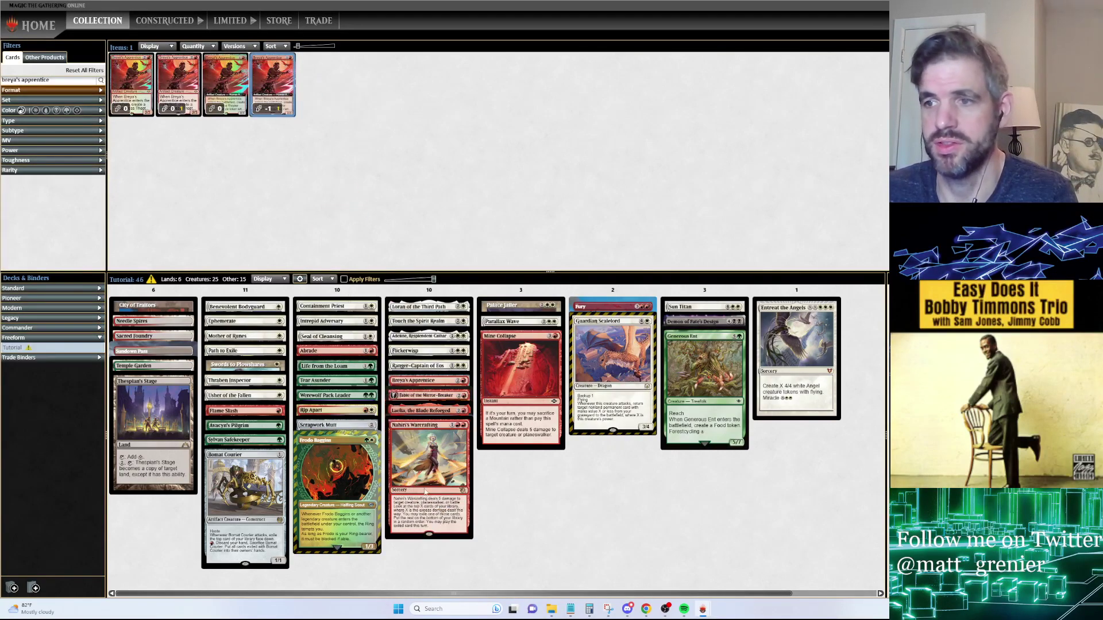
{"action": "double_click", "coordinate": [428, 382]}
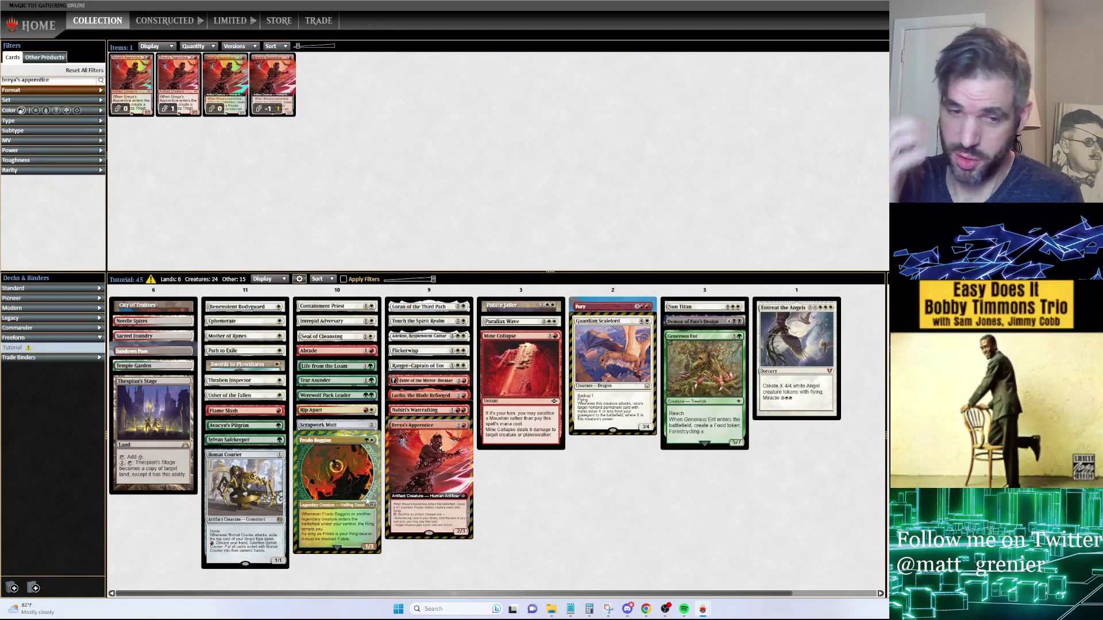
Update deck cards to owned versions and remove Guardian Scalelord from the Tutorial deck
{"action": "right_click", "coordinate": [557, 531]}
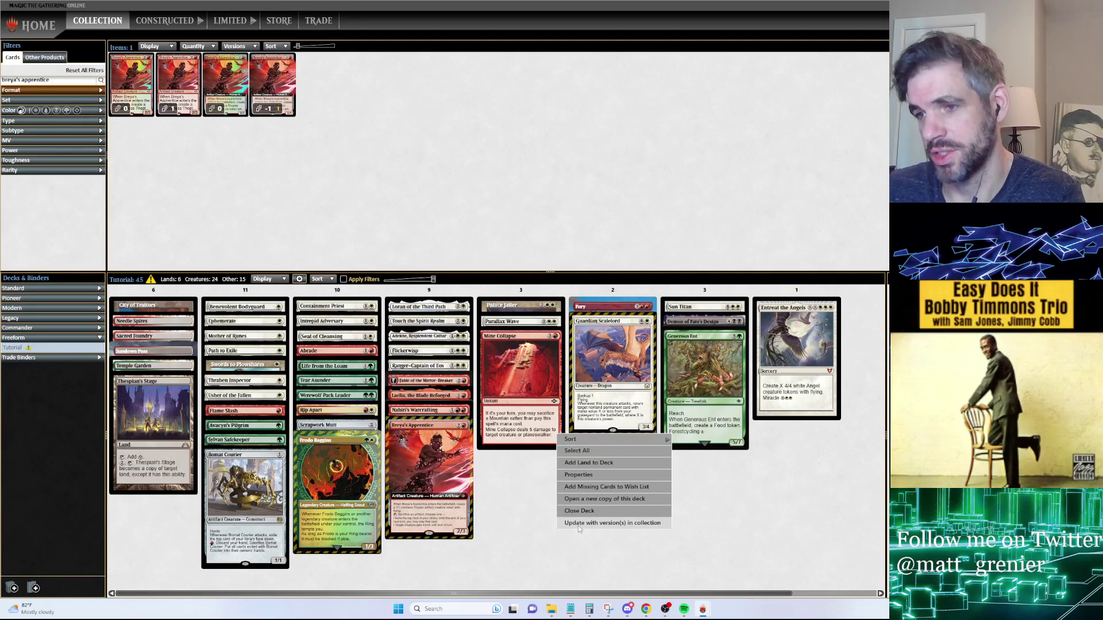
{"action": "left_click", "coordinate": [578, 524]}
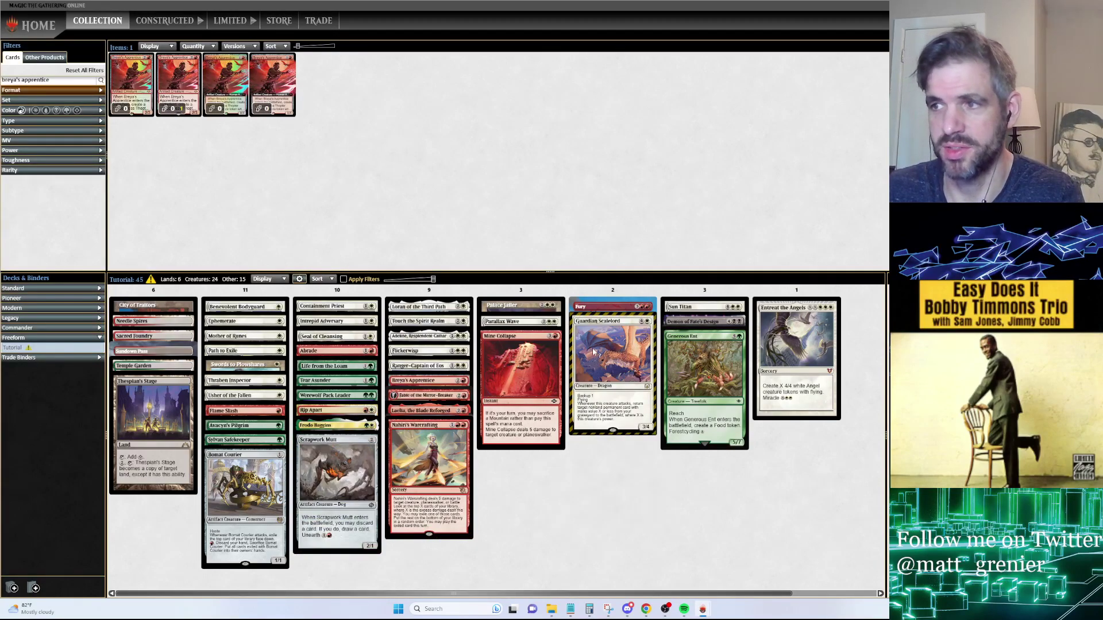
{"action": "left_click_drag", "start_coordinate": [601, 396], "coordinate": [601, 435]}
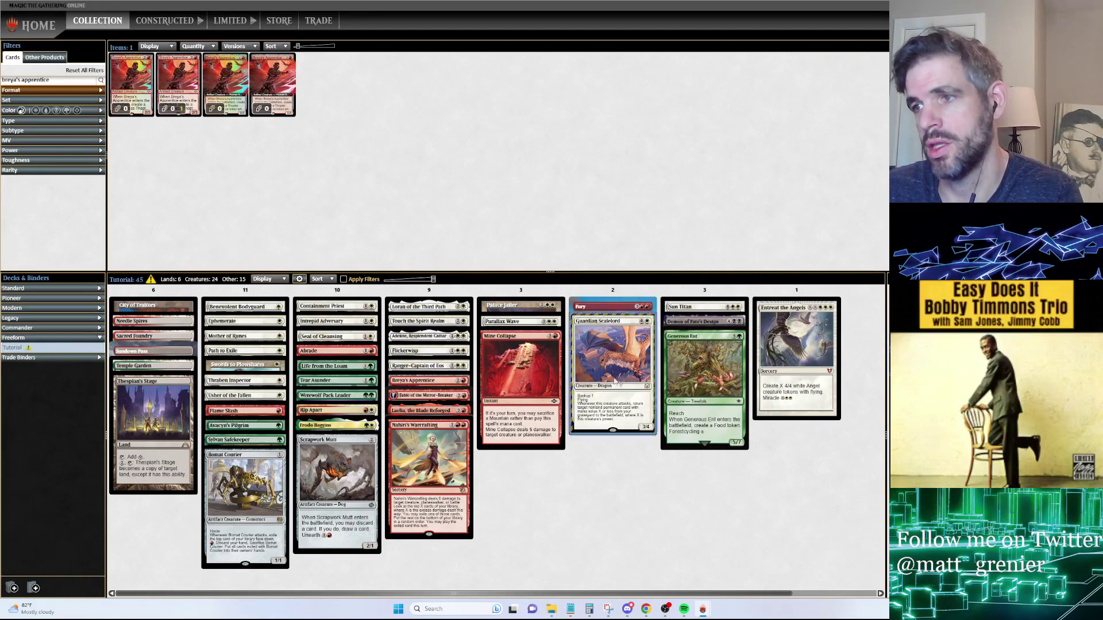
{"action": "left_click_drag", "start_coordinate": [638, 377], "coordinate": [357, 206]}
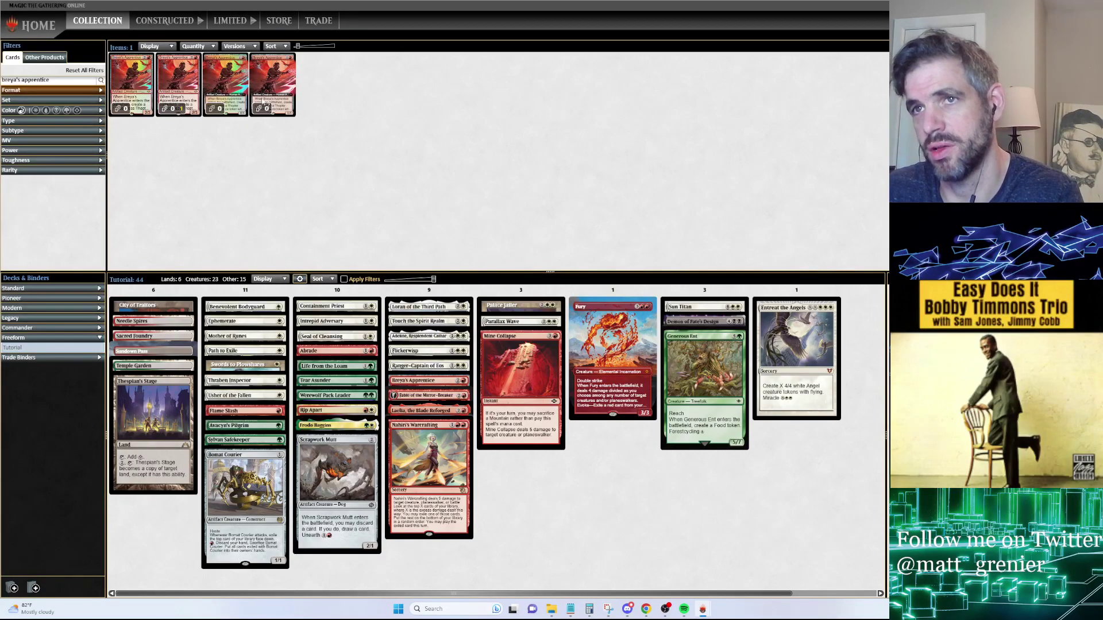
Add a third Breya's Apprentice to the deck, then take it back out
{"action": "left_click_drag", "start_coordinate": [226, 86], "coordinate": [344, 425]}
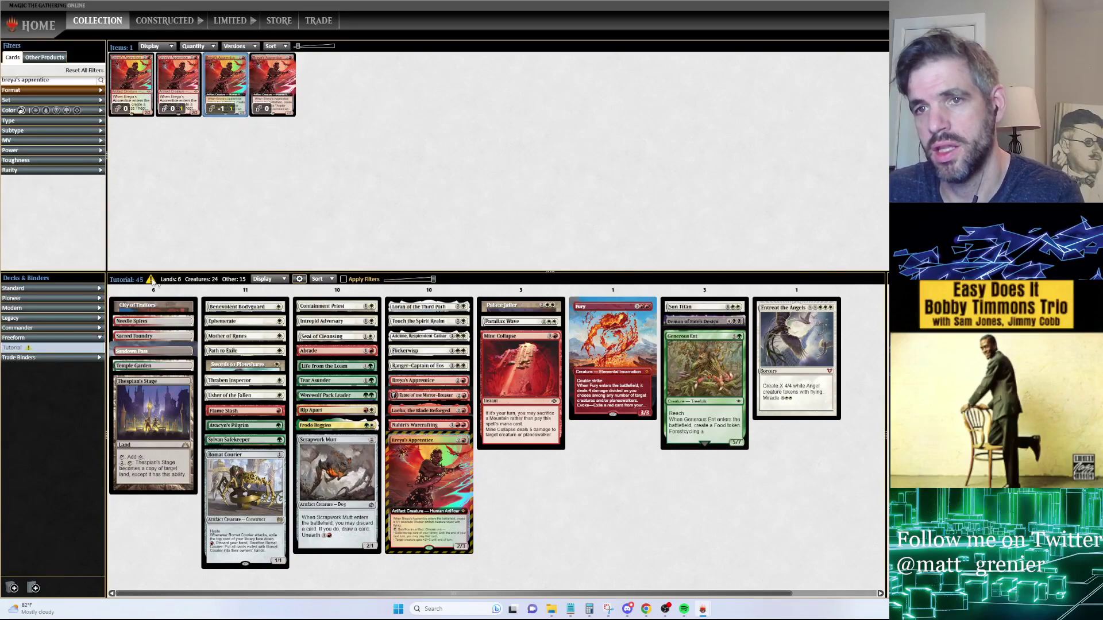
{"action": "mouse_move", "coordinate": [151, 280]}
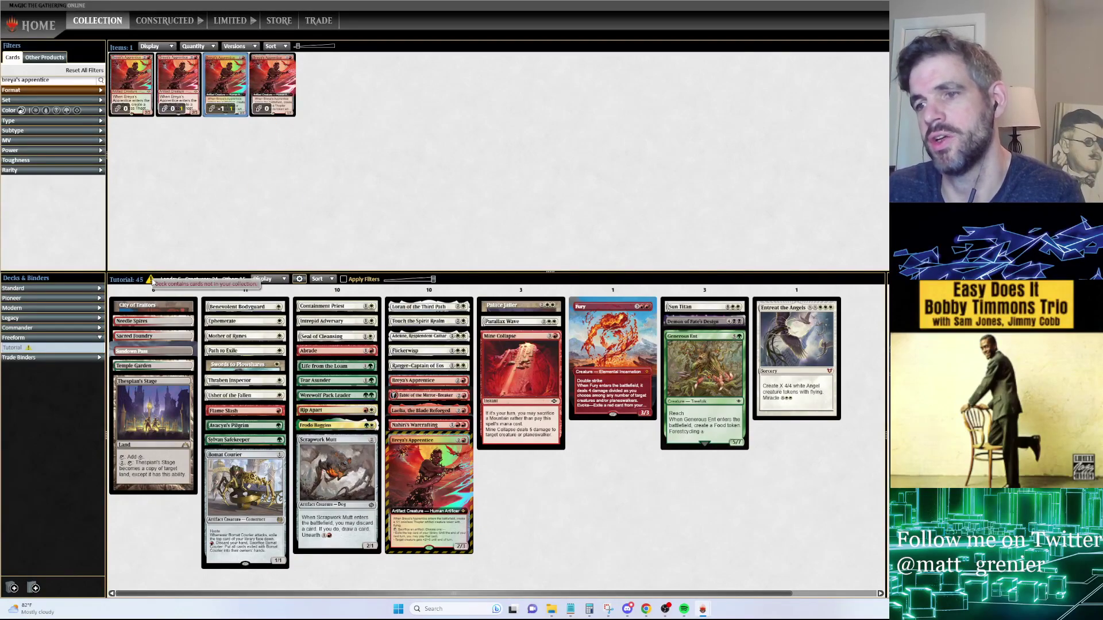
{"action": "left_click_drag", "start_coordinate": [428, 471], "coordinate": [281, 186]}
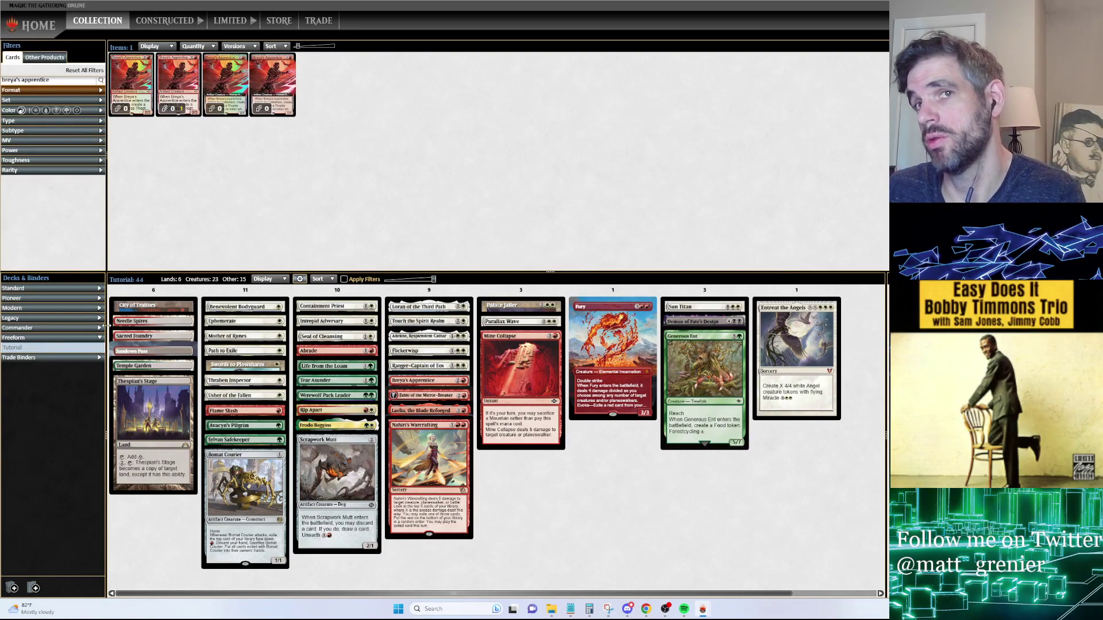
Expand the Format filter and search the collection for 'mountain'
{"action": "left_click", "coordinate": [51, 90]}
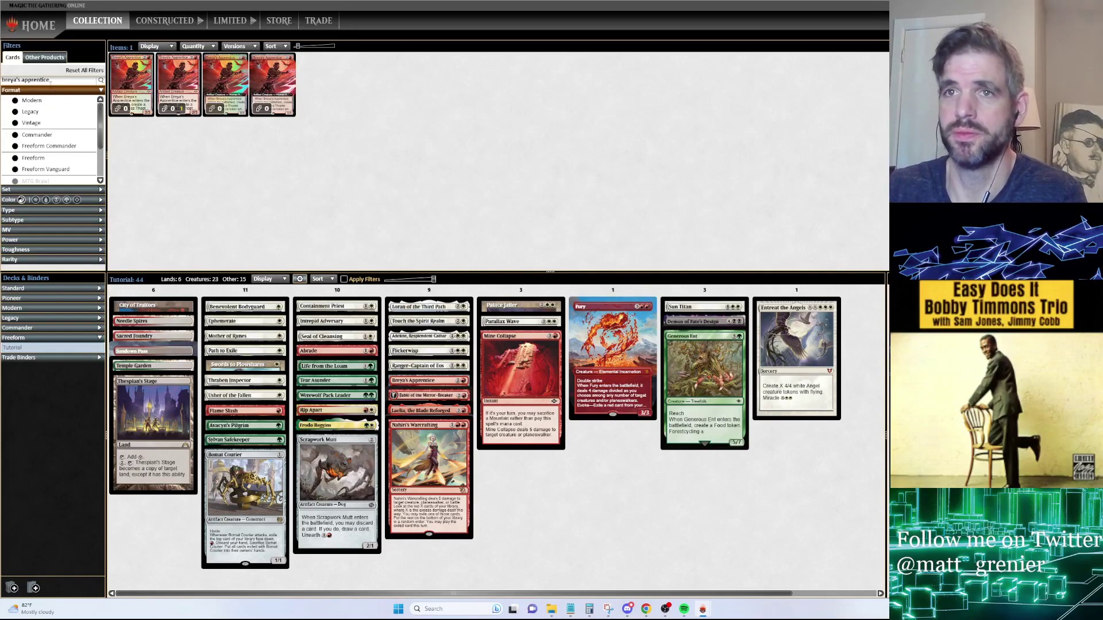
{"action": "triple_click", "coordinate": [51, 81]}
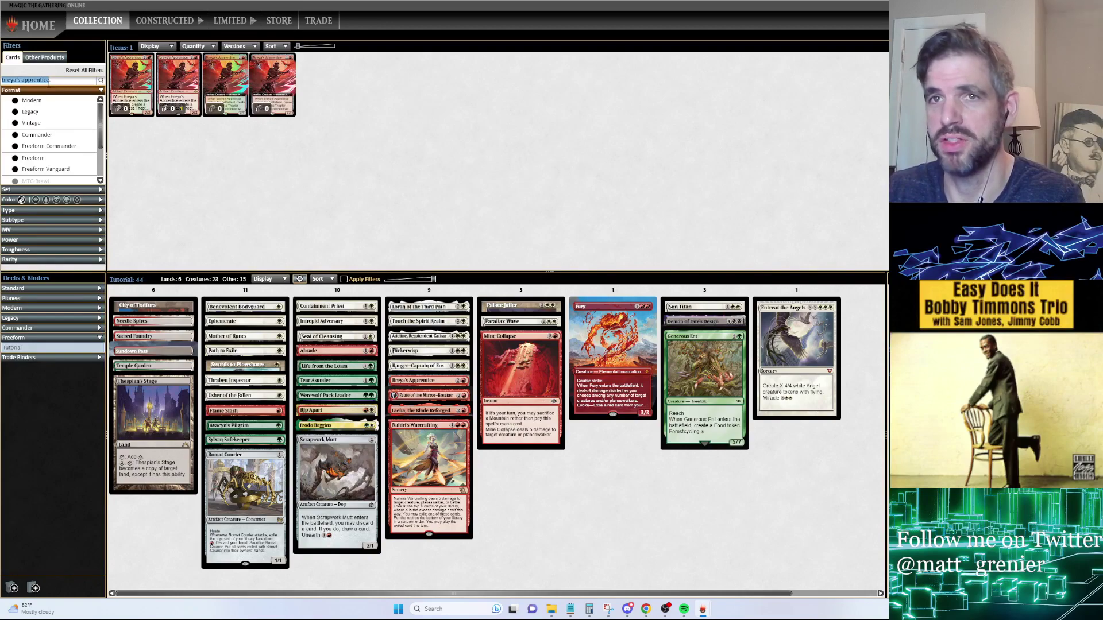
{"action": "type", "text": "fou"}
{"action": "type", "text": "mountain"}
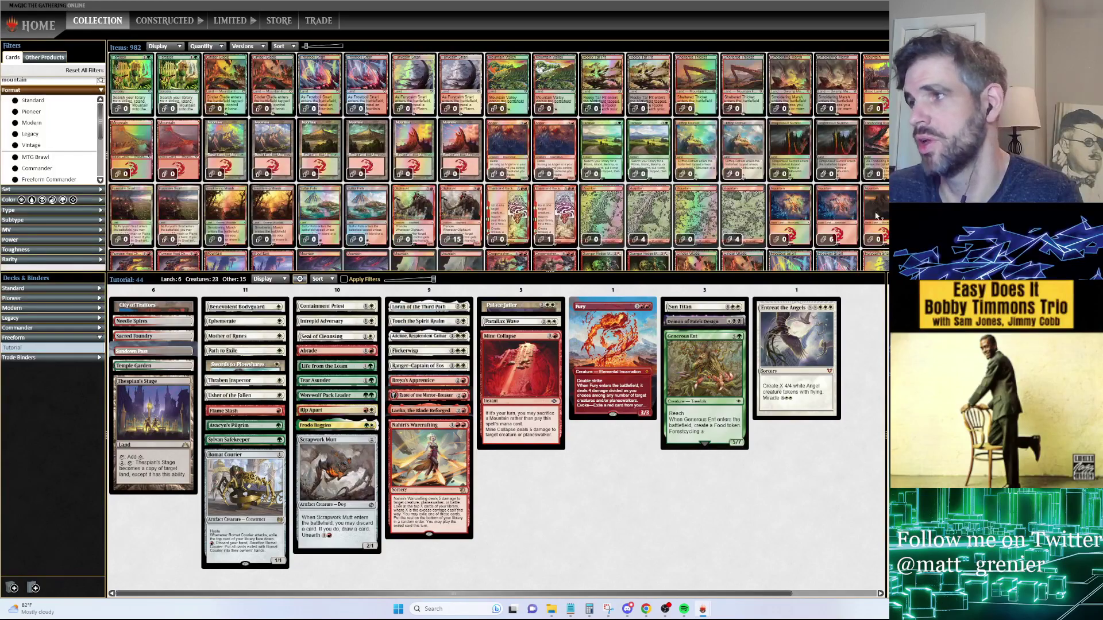
{"action": "scroll", "coordinate": [383, 121], "scroll_direction": "down", "scroll_amount": 1}
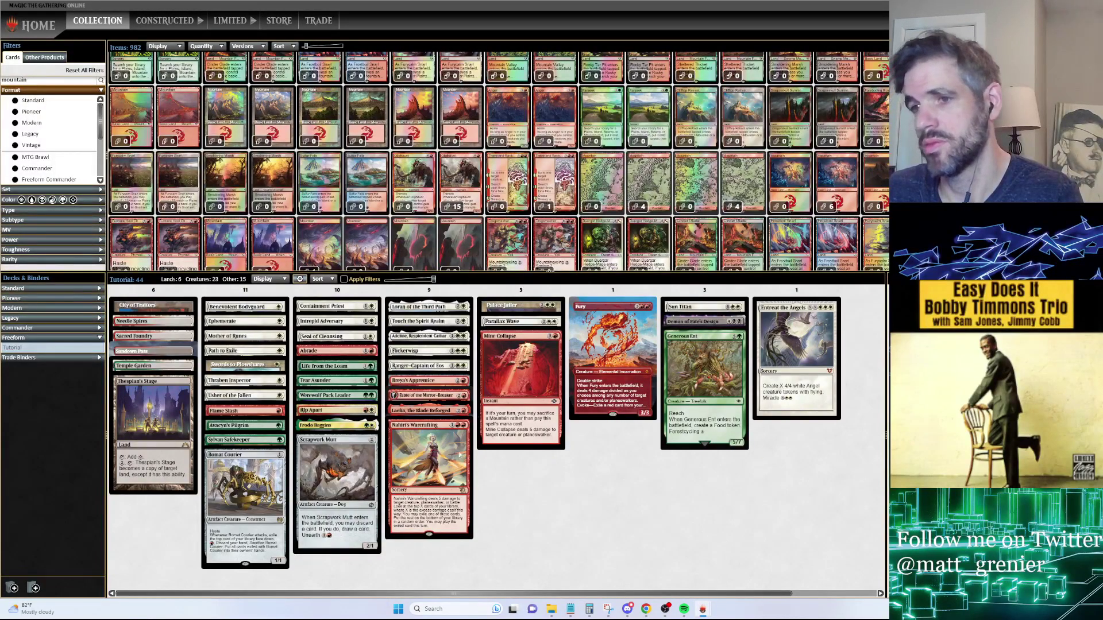
Reorder the 9-card column so Breya's Apprentice shows in full at the bottom
{"action": "left_click", "coordinate": [414, 410]}
{"action": "left_click", "coordinate": [414, 395]}
{"action": "left_click", "coordinate": [414, 380]}
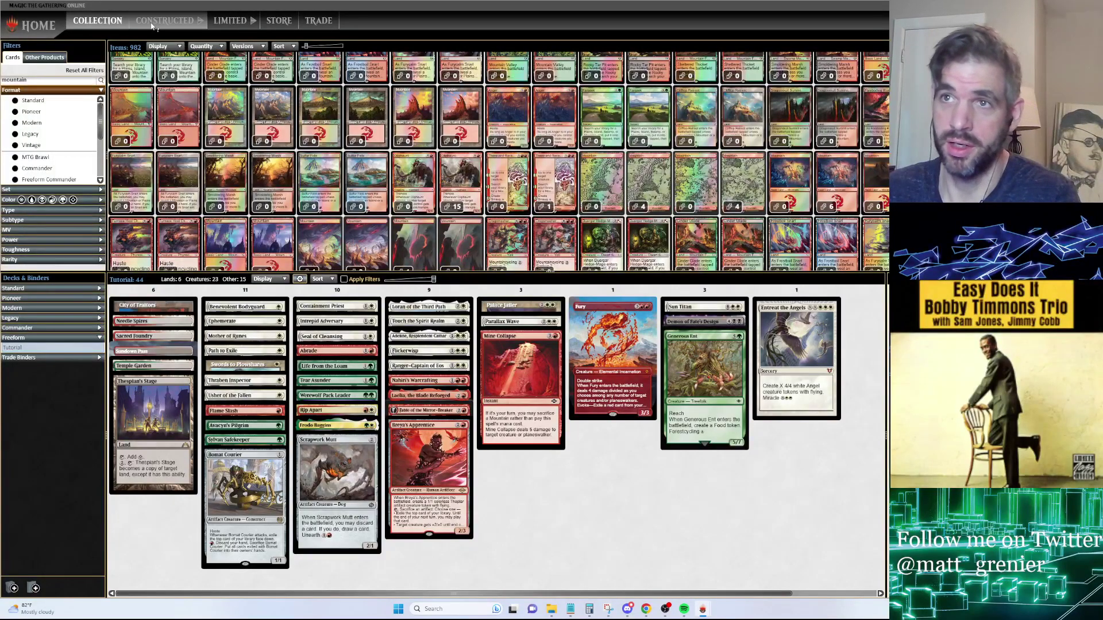
Open the Freeform Tournament Practice lobby, resize the window, and cancel the Freeform Decks dialog
{"action": "left_click", "coordinate": [157, 23]}
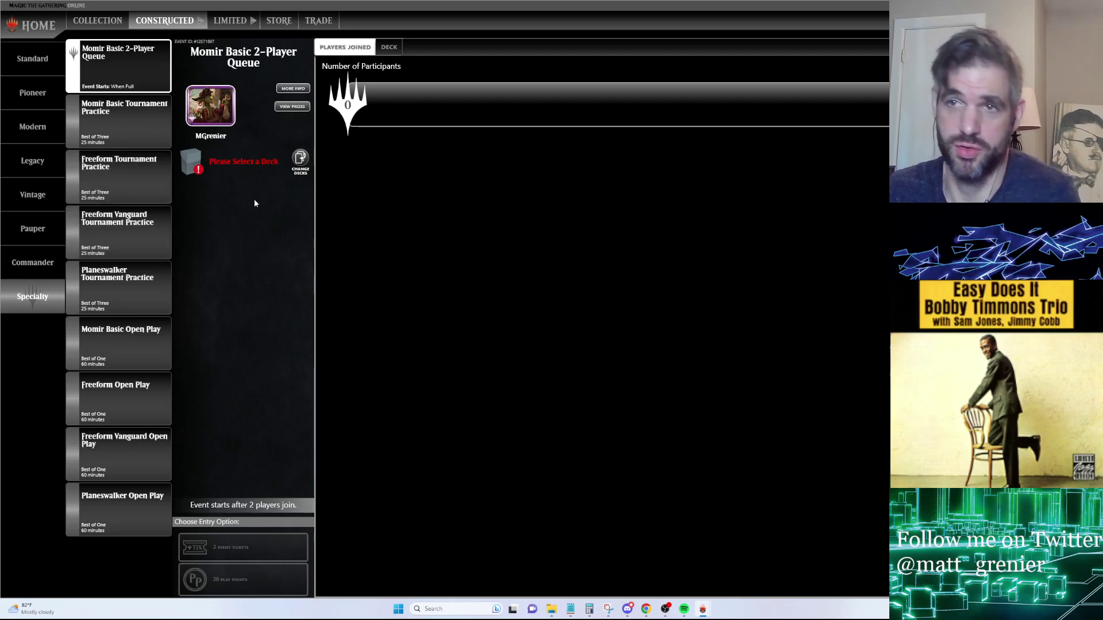
{"action": "left_click", "coordinate": [135, 182]}
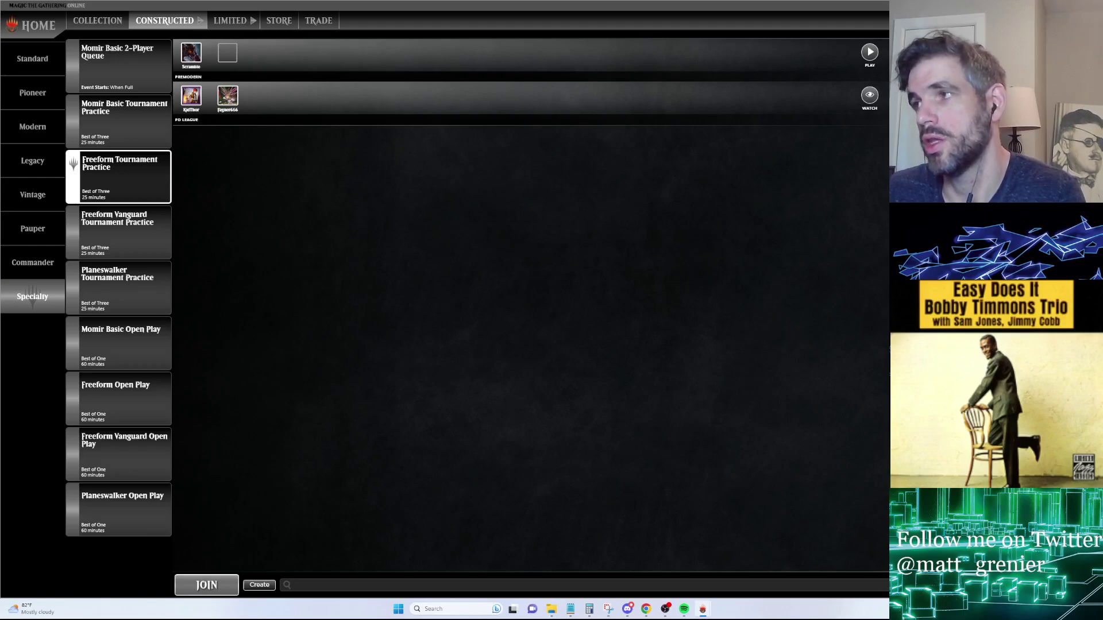
{"action": "left_click", "coordinate": [885, 4]}
{"action": "left_click_drag", "start_coordinate": [563, 103], "coordinate": [296, 14]}
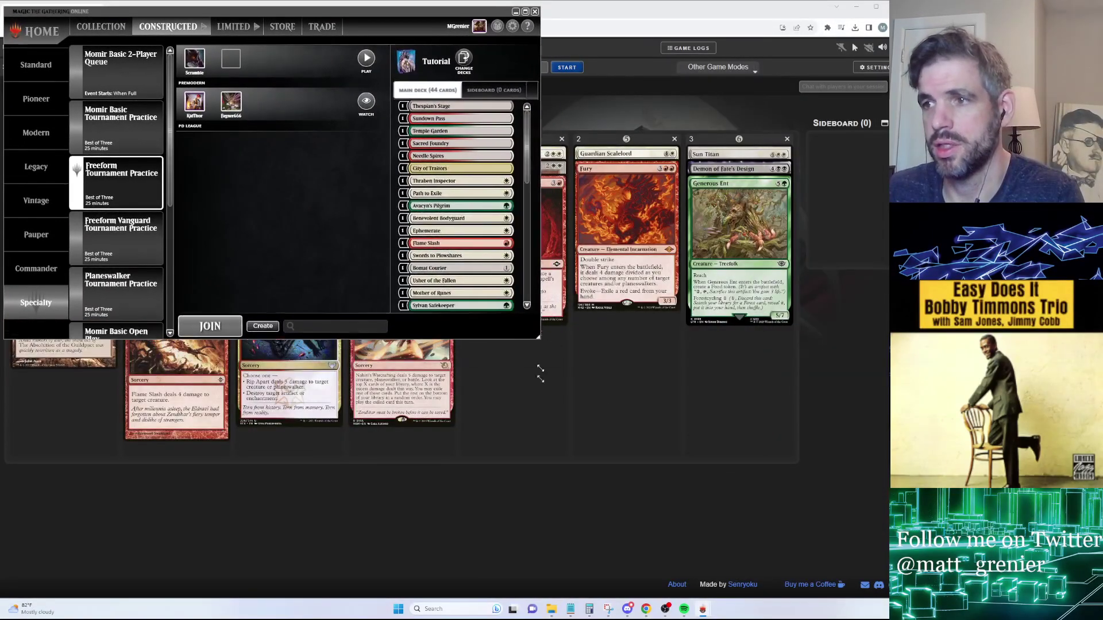
{"action": "left_click_drag", "start_coordinate": [540, 398], "coordinate": [887, 598]}
{"action": "left_click", "coordinate": [209, 585]}
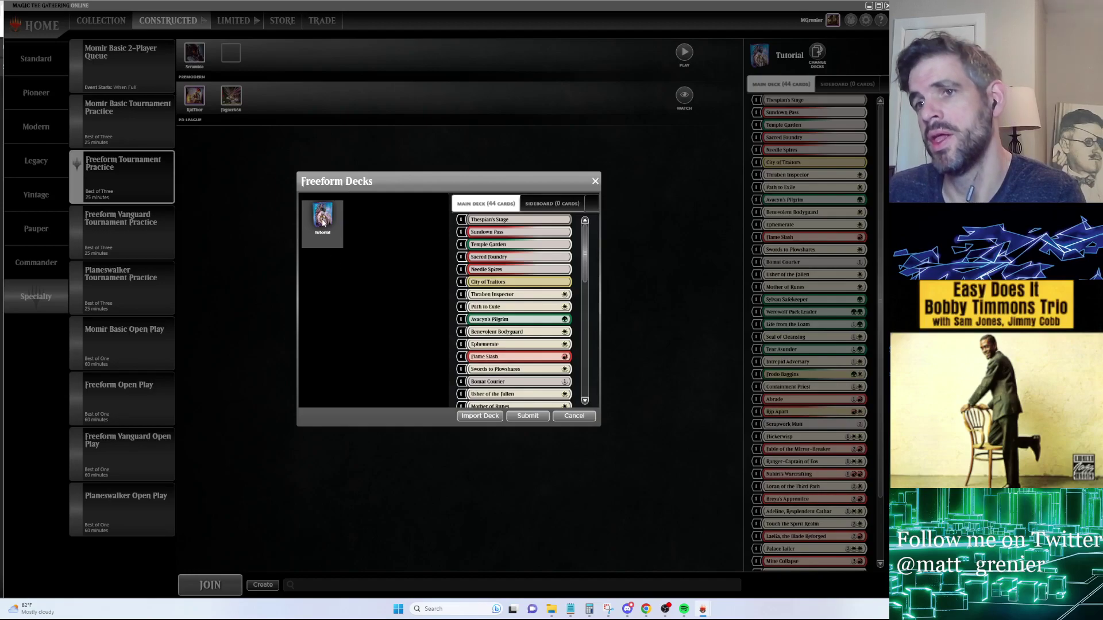
{"action": "left_click", "coordinate": [574, 416]}
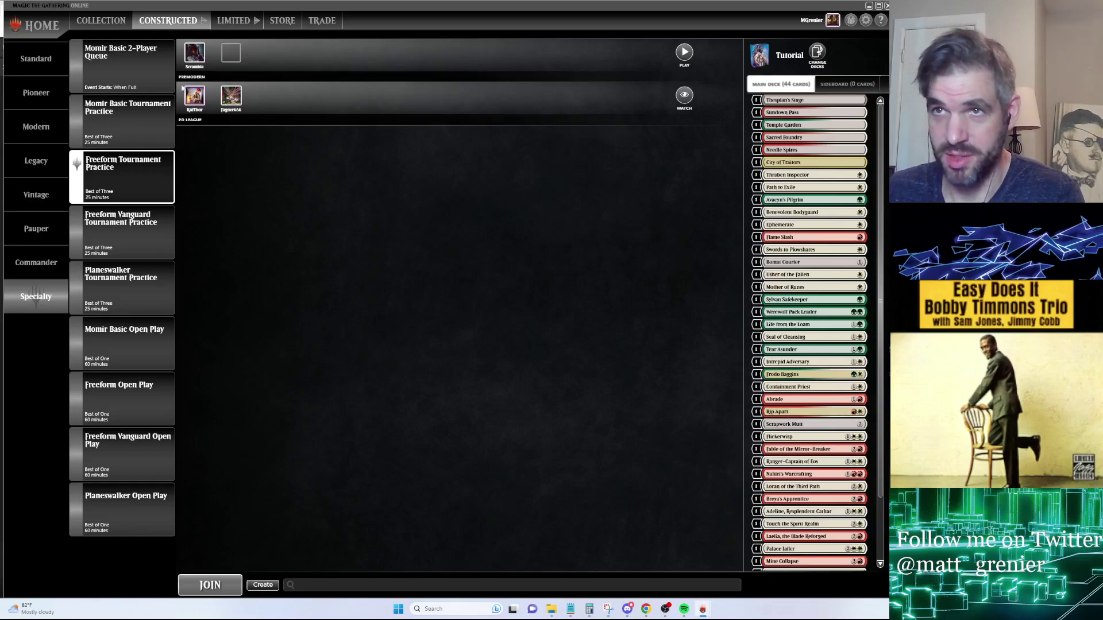
{"action": "left_click", "coordinate": [263, 587]}
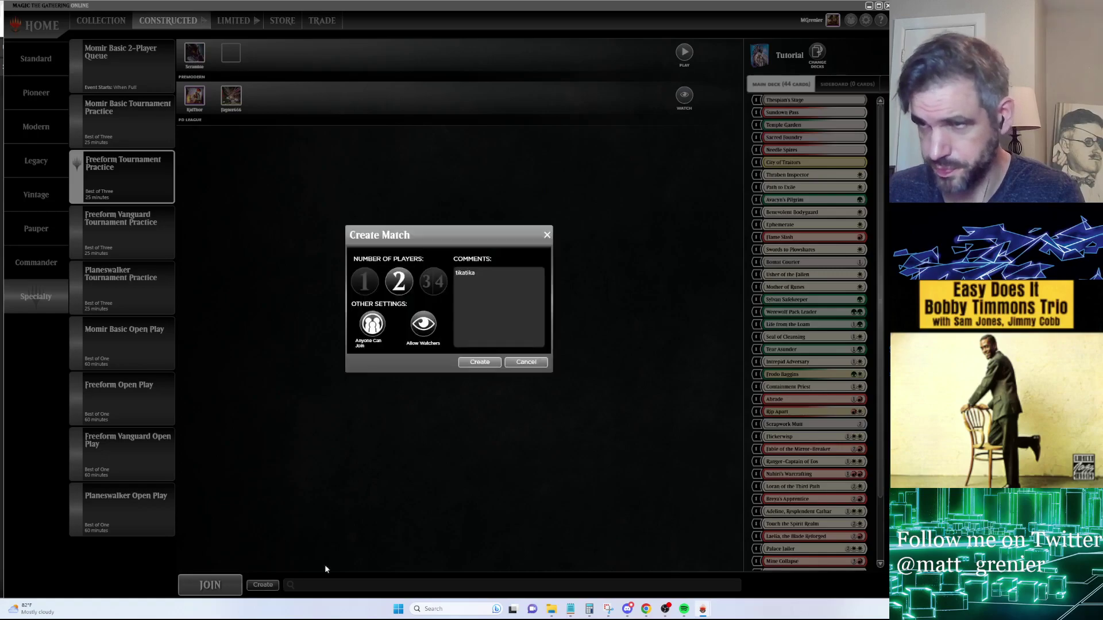
{"action": "left_click", "coordinate": [549, 295]}
{"action": "key", "text": "ctrl+a"}
{"action": "type", "text": "opponent's name"}
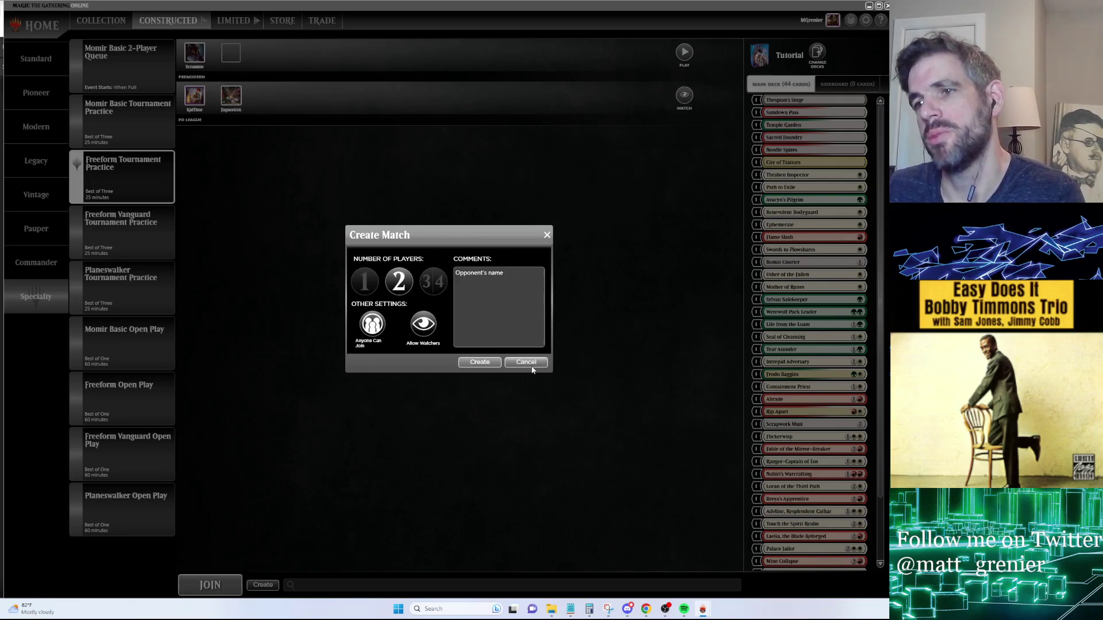
{"action": "left_click", "coordinate": [526, 363]}
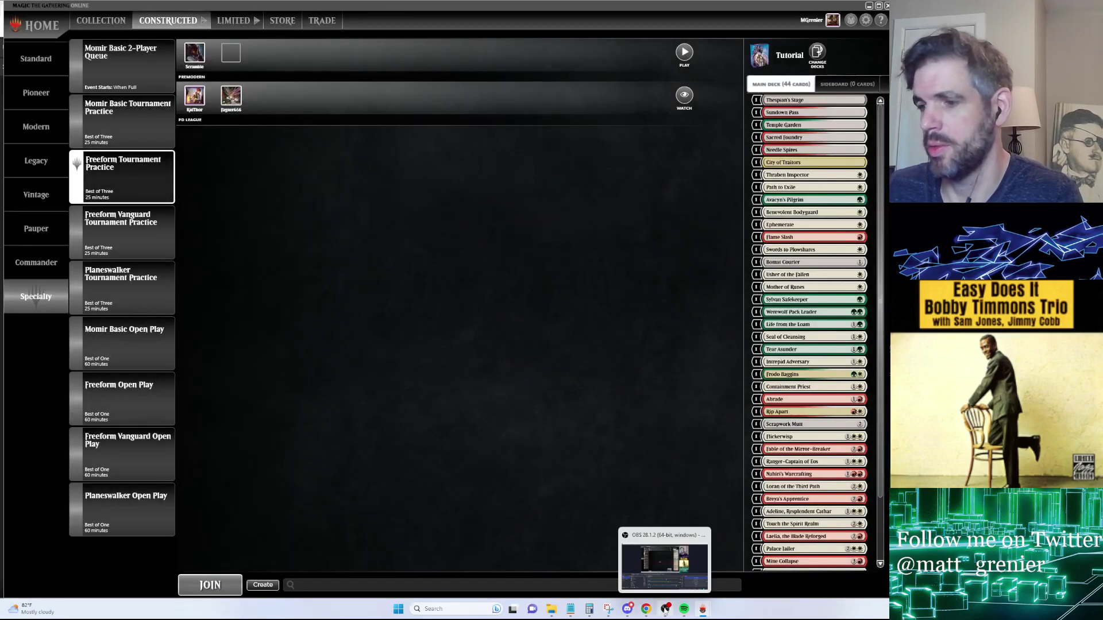
Set the Draftmancer bracket type to 3-Round Swiss
{"action": "mouse_move", "coordinate": [645, 609]}
{"action": "left_click", "coordinate": [688, 556]}
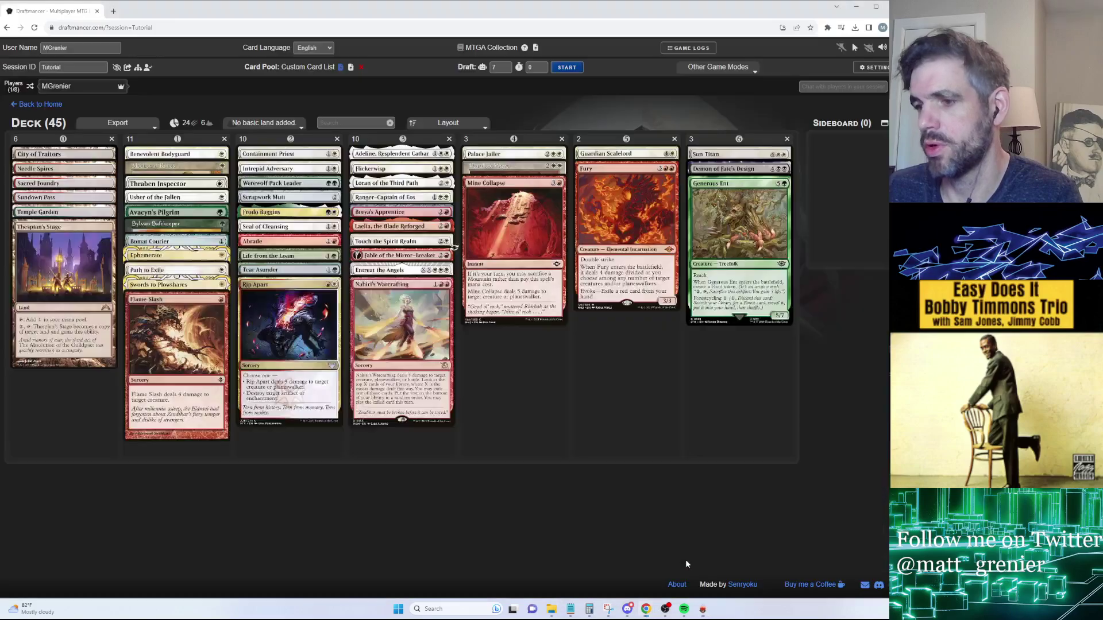
{"action": "left_click", "coordinate": [138, 67]}
{"action": "left_click", "coordinate": [406, 226]}
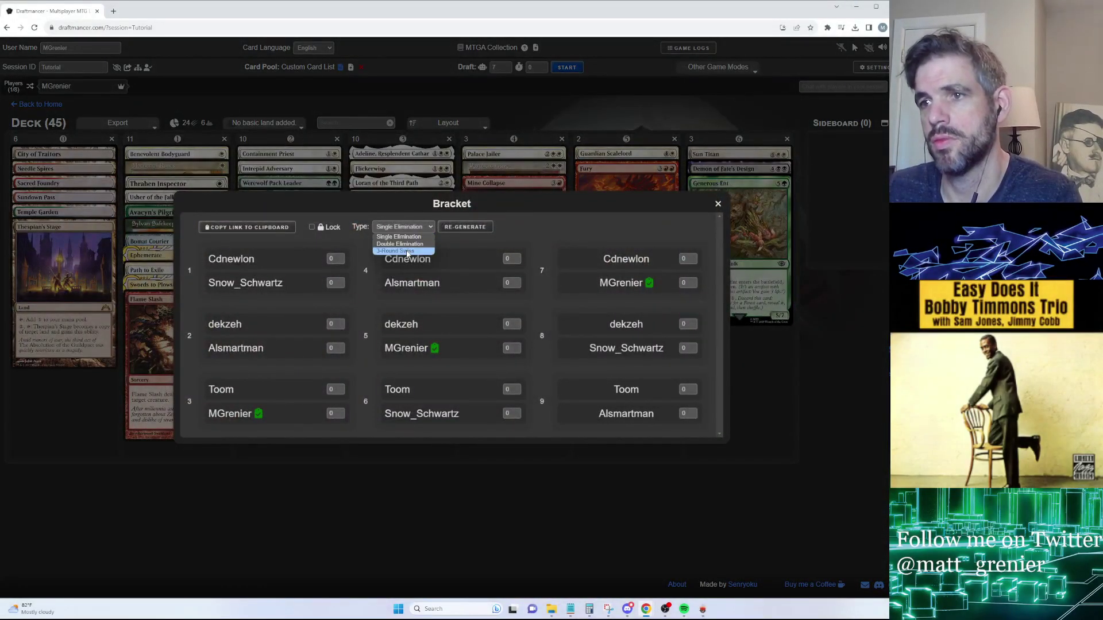
{"action": "left_click", "coordinate": [397, 251]}
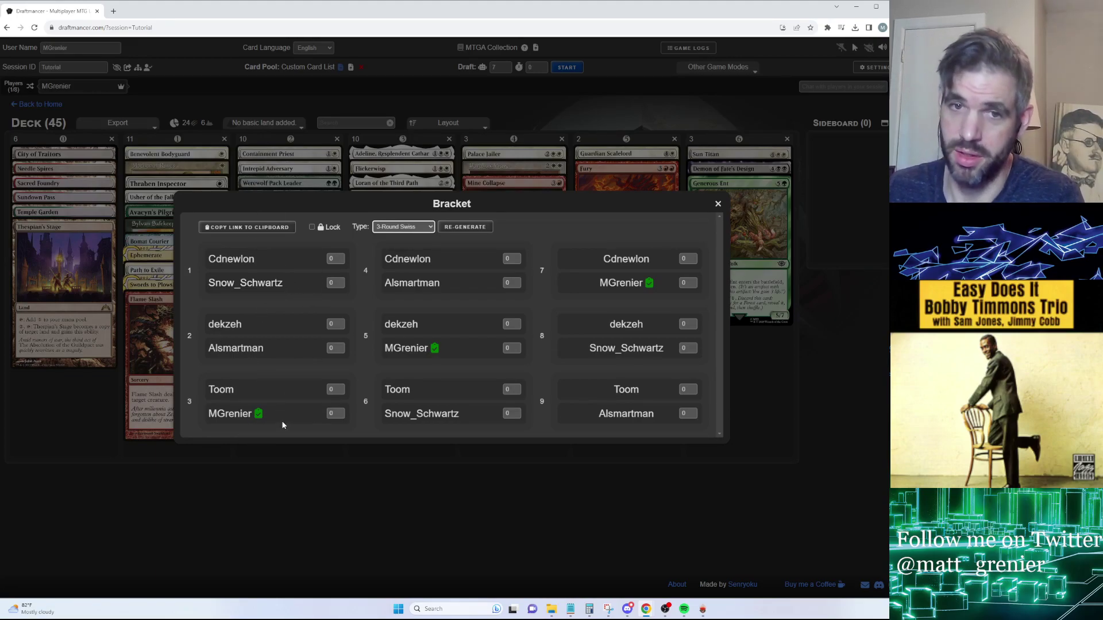
Try the score spinners on the top players of matches 1 and 2
{"action": "left_click", "coordinate": [339, 322]}
{"action": "left_click", "coordinate": [339, 323]}
{"action": "left_click", "coordinate": [341, 327]}
{"action": "left_click", "coordinate": [341, 327]}
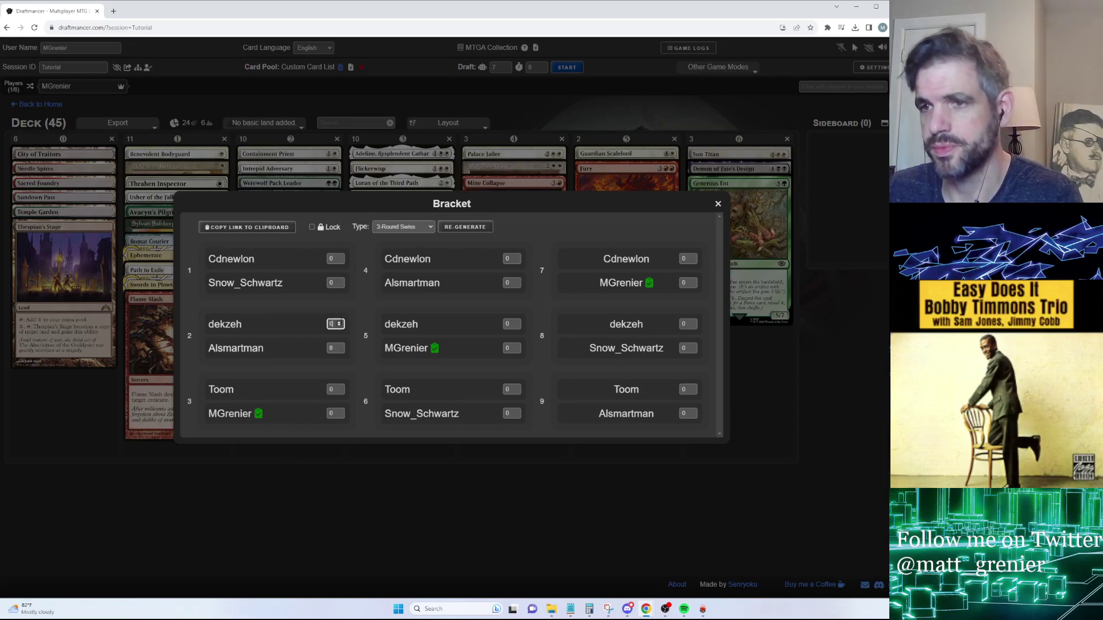
{"action": "left_click", "coordinate": [339, 322]}
{"action": "left_click", "coordinate": [339, 322]}
{"action": "left_click", "coordinate": [339, 257]}
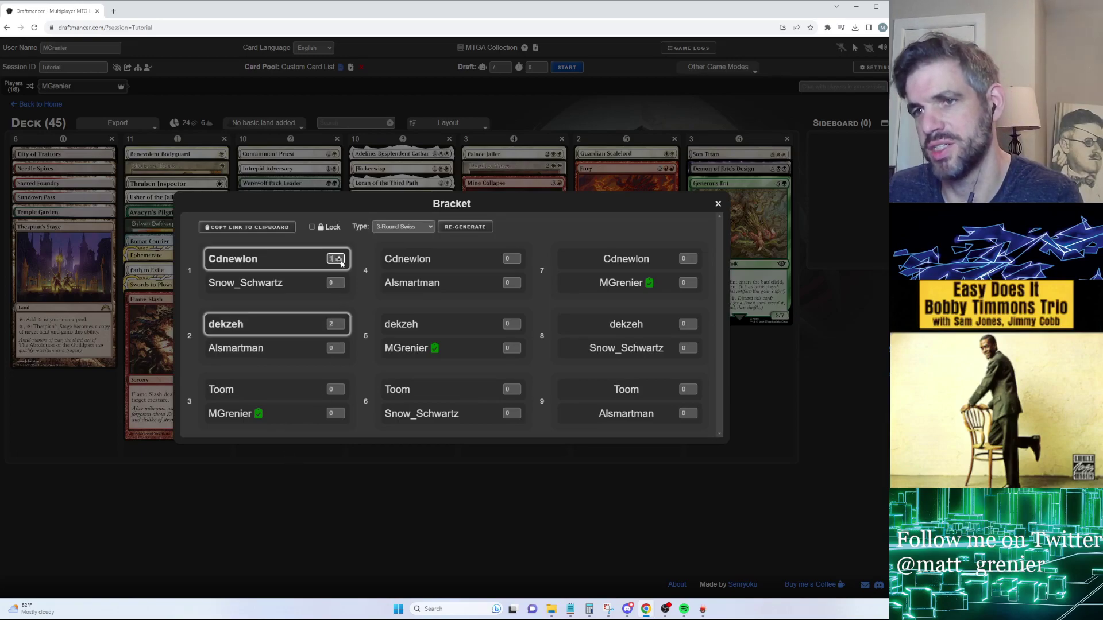
{"action": "left_click", "coordinate": [341, 262]}
Adjust the match 1 bottom player's score, then reset every match score to 0
{"action": "left_click", "coordinate": [340, 281]}
{"action": "left_click", "coordinate": [340, 282]}
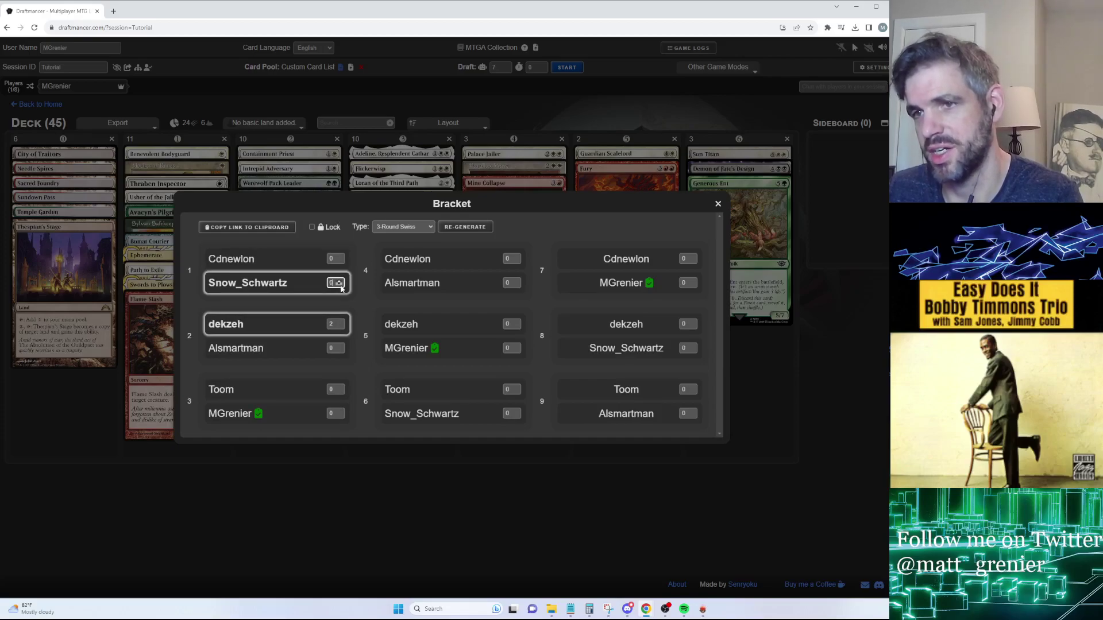
{"action": "left_click", "coordinate": [341, 287]}
{"action": "left_click", "coordinate": [339, 327]}
{"action": "left_click", "coordinate": [340, 327]}
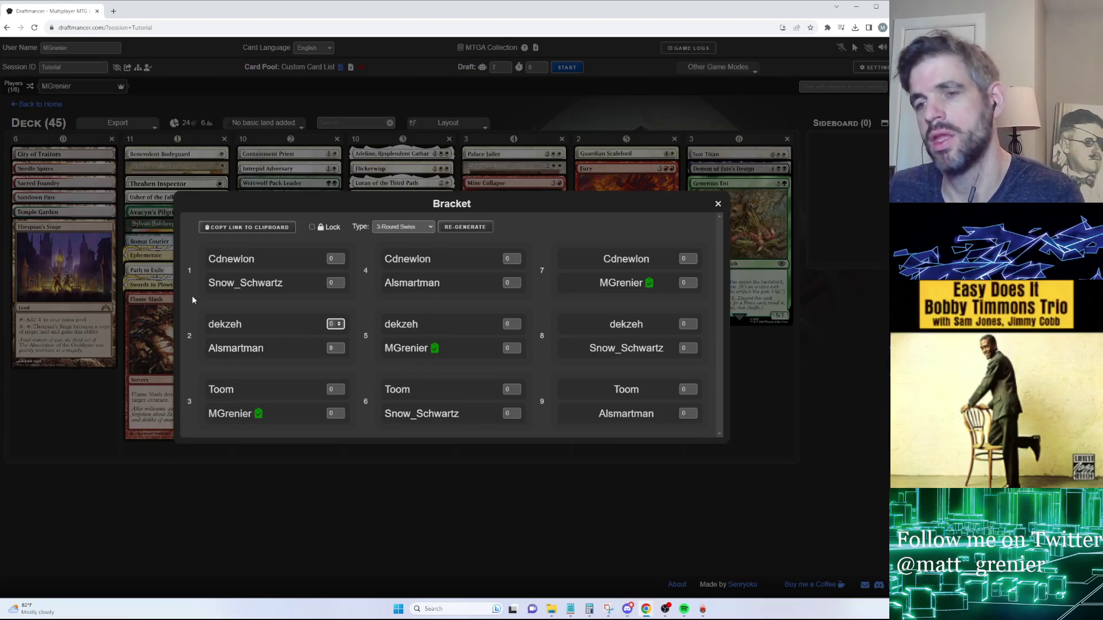
{"action": "left_click", "coordinate": [339, 323]}
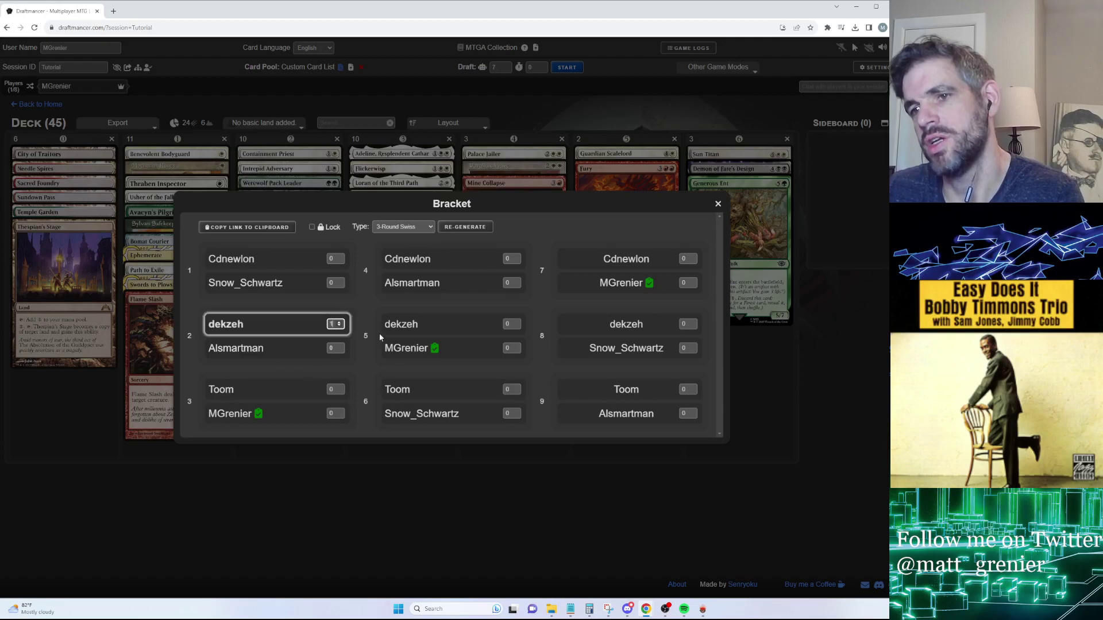
{"action": "left_click", "coordinate": [340, 327]}
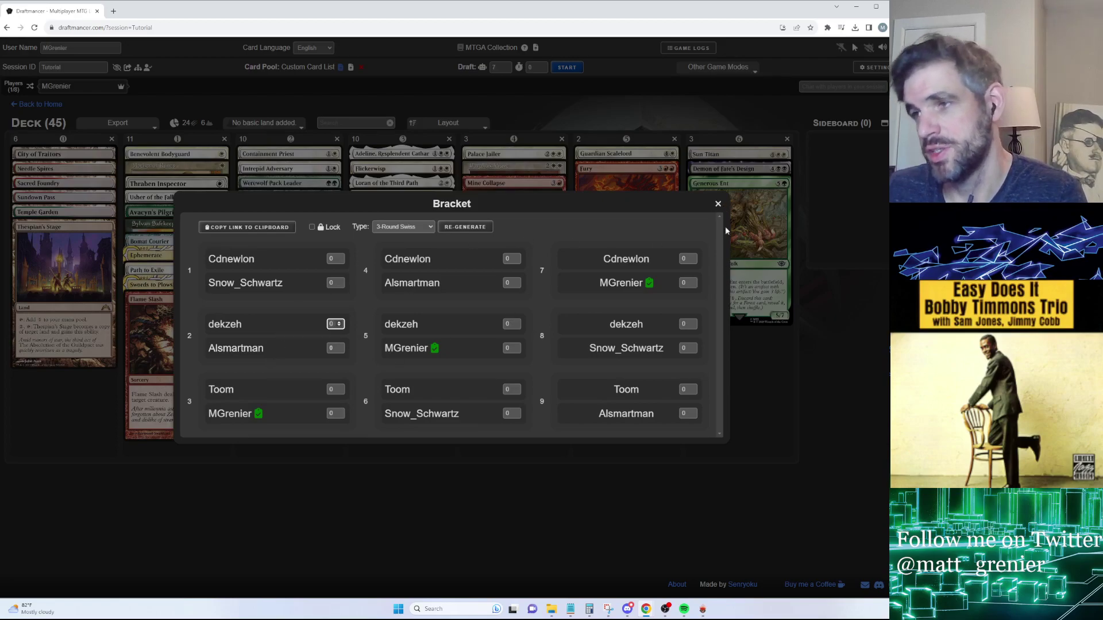
Return to MTGO's collection and widen the deck pane to show Sun Titan and Entreat the Angels columns
{"action": "left_click", "coordinate": [718, 204]}
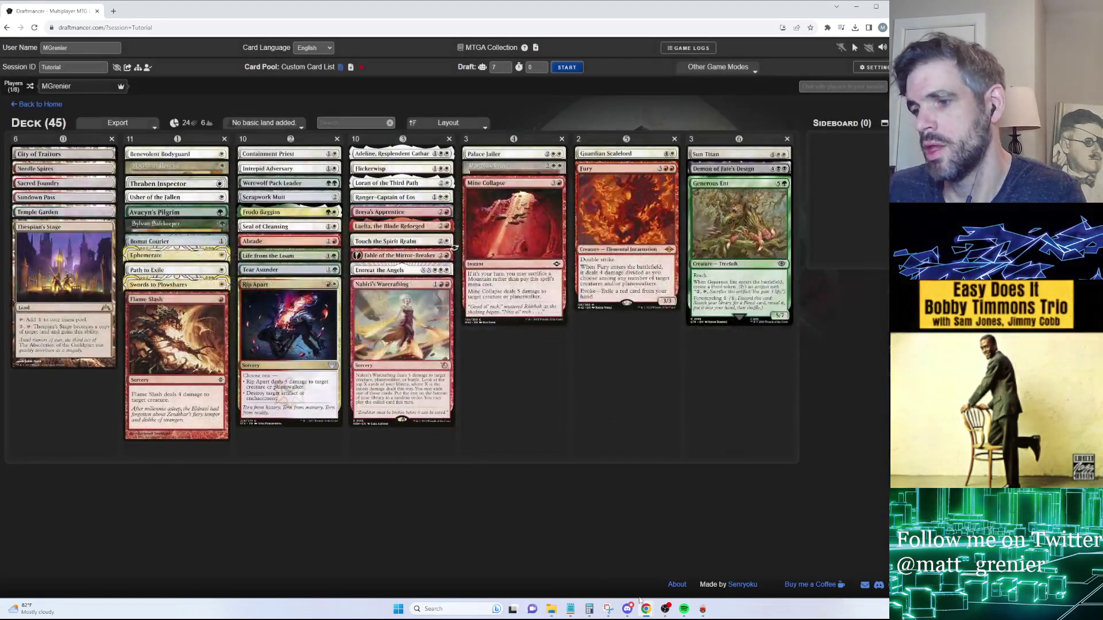
{"action": "mouse_move", "coordinate": [702, 609]}
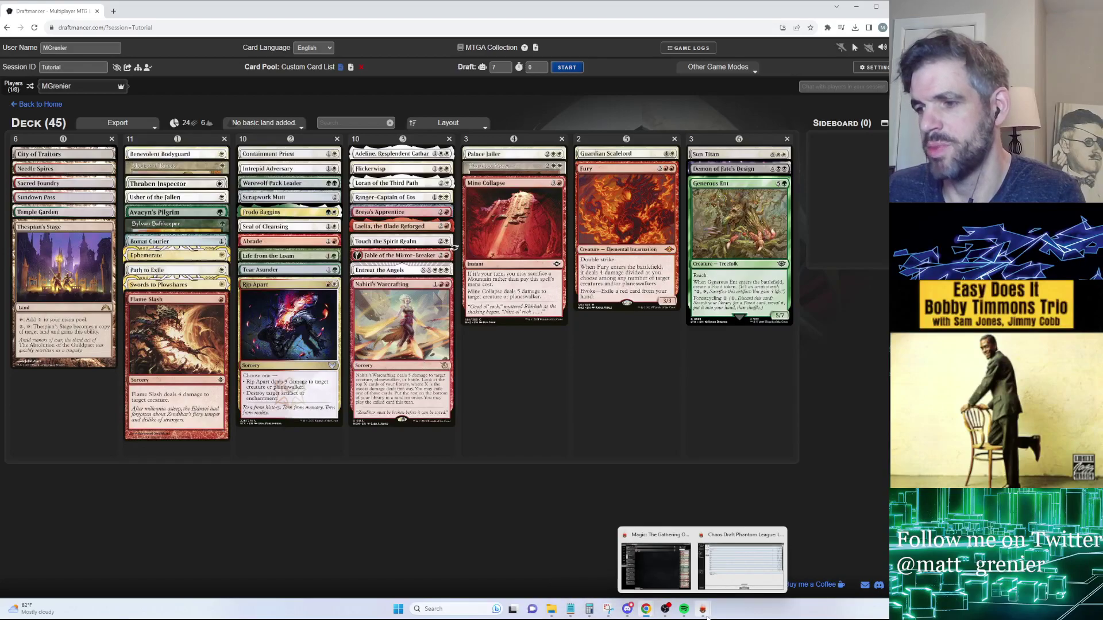
{"action": "left_click", "coordinate": [672, 577]}
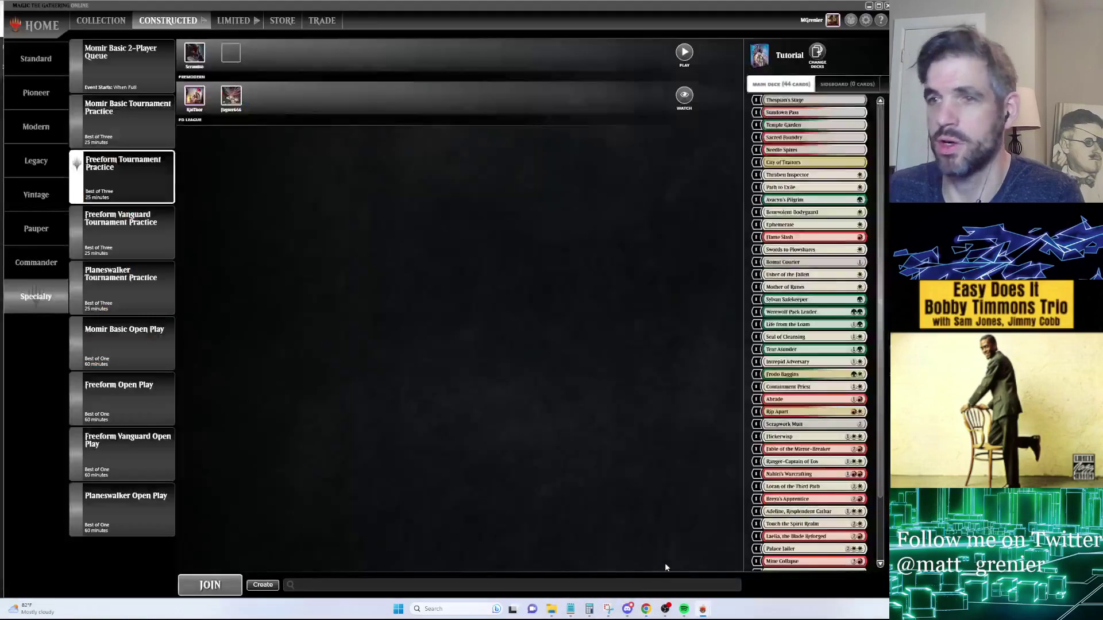
{"action": "left_click", "coordinate": [101, 21]}
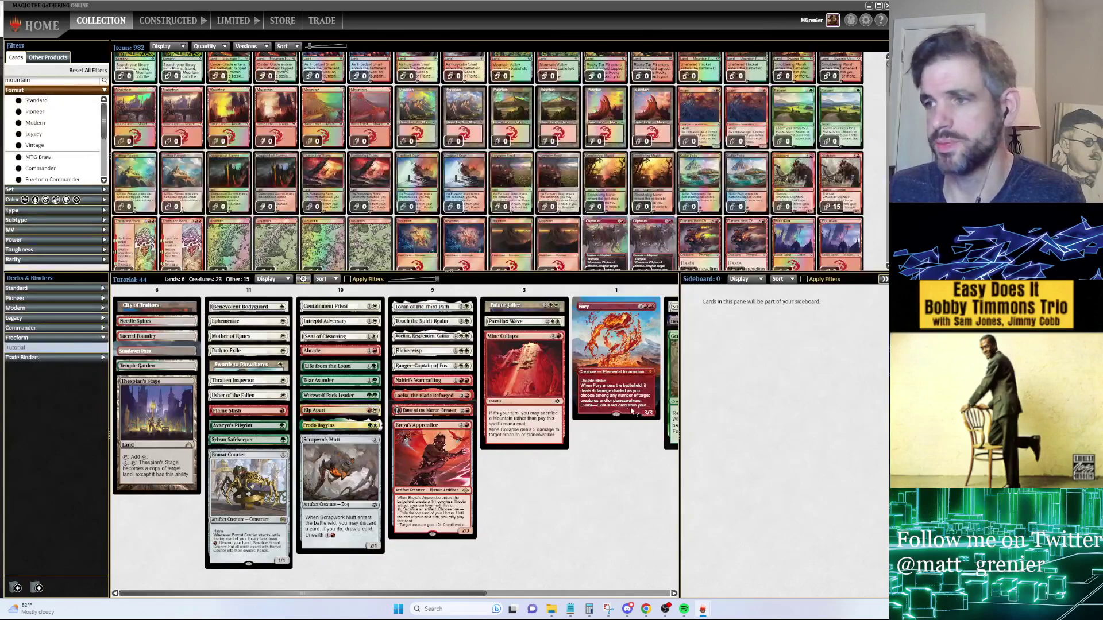
{"action": "left_click_drag", "start_coordinate": [680, 448], "coordinate": [766, 448]}
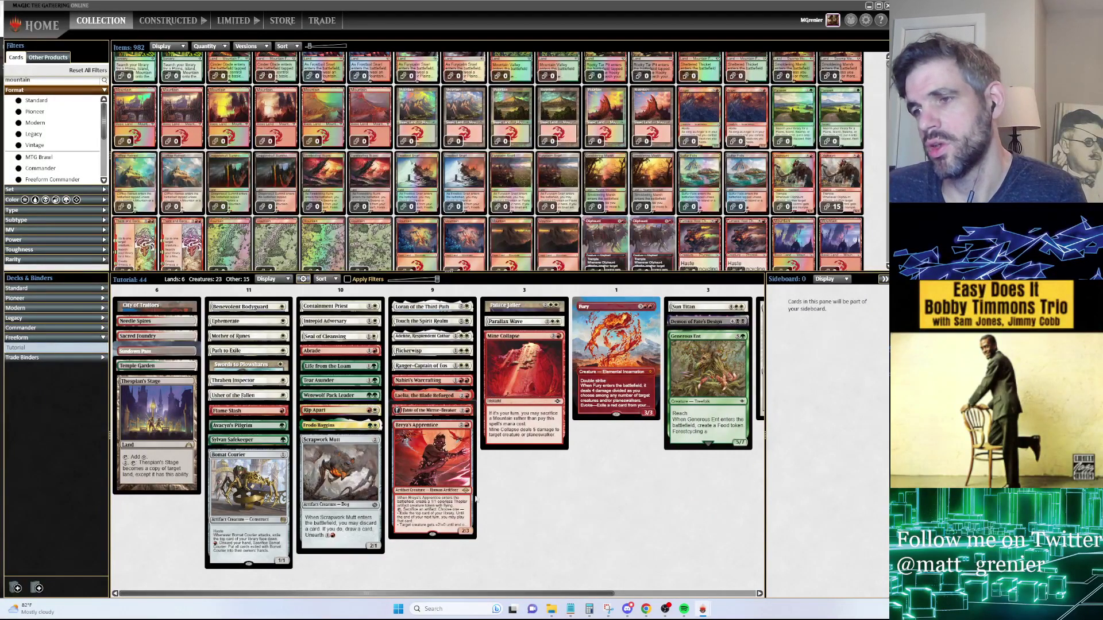
{"action": "left_click_drag", "start_coordinate": [766, 450], "coordinate": [813, 465]}
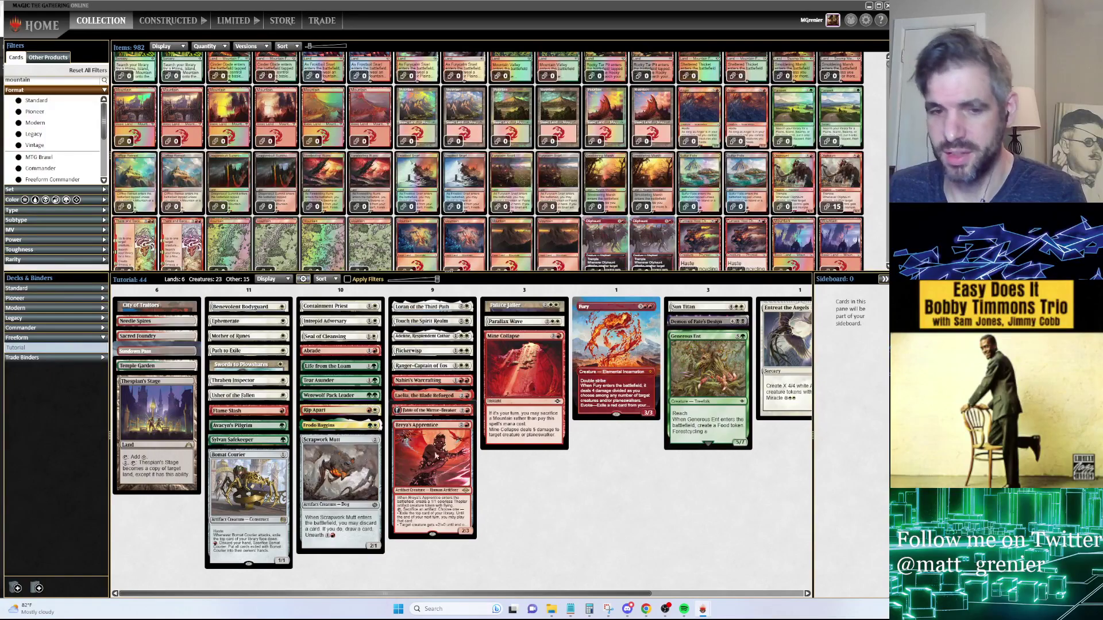
Export the Tutorial deck as Tutorial in Magic Online DEK format
{"action": "right_click", "coordinate": [49, 350]}
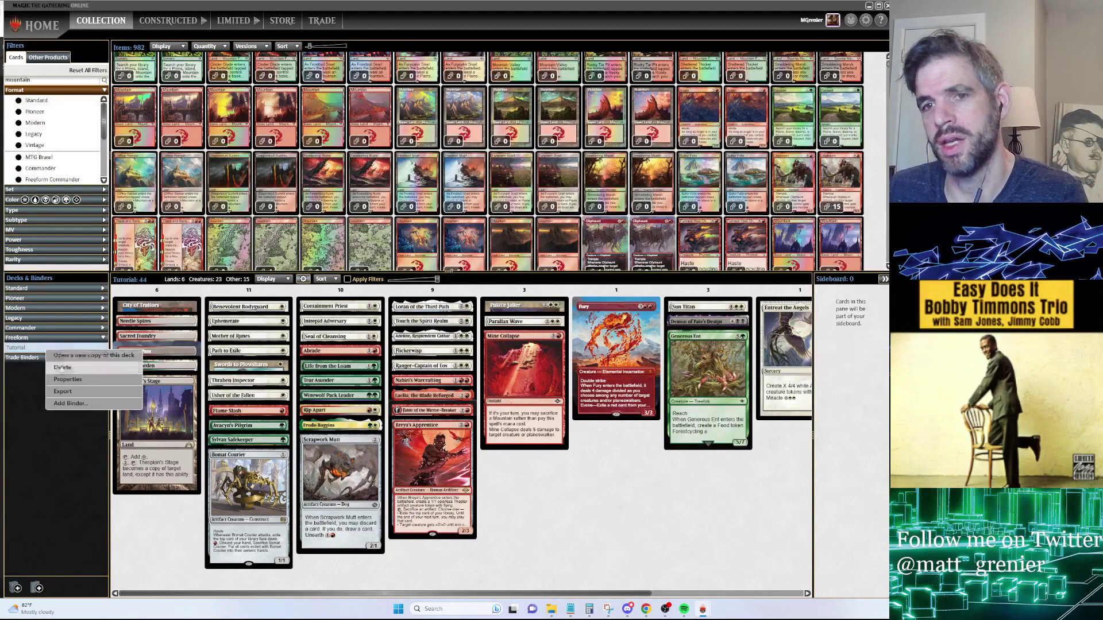
{"action": "left_click", "coordinate": [72, 396]}
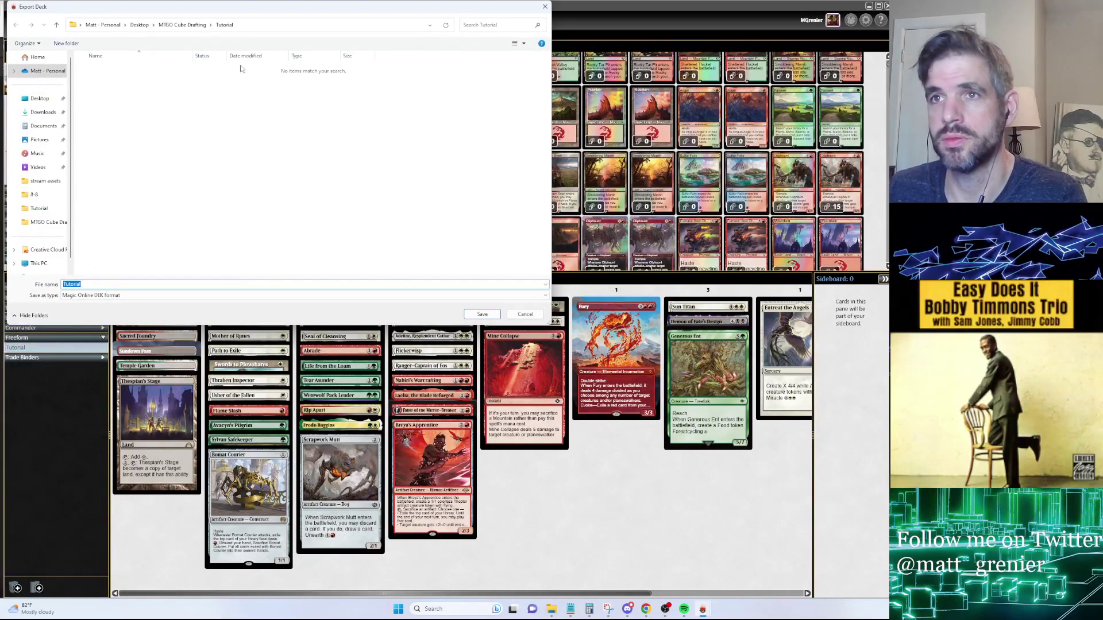
{"action": "left_click", "coordinate": [482, 315]}
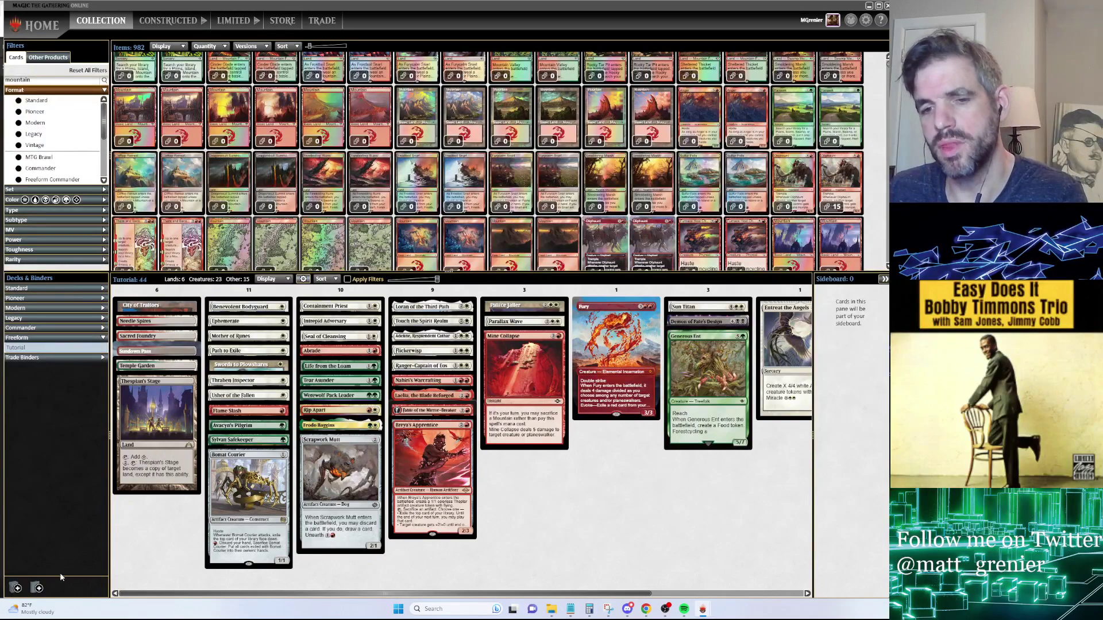
Create the Tutorial2 trade binder by importing Tutorial.dek
{"action": "left_click", "coordinate": [37, 588]}
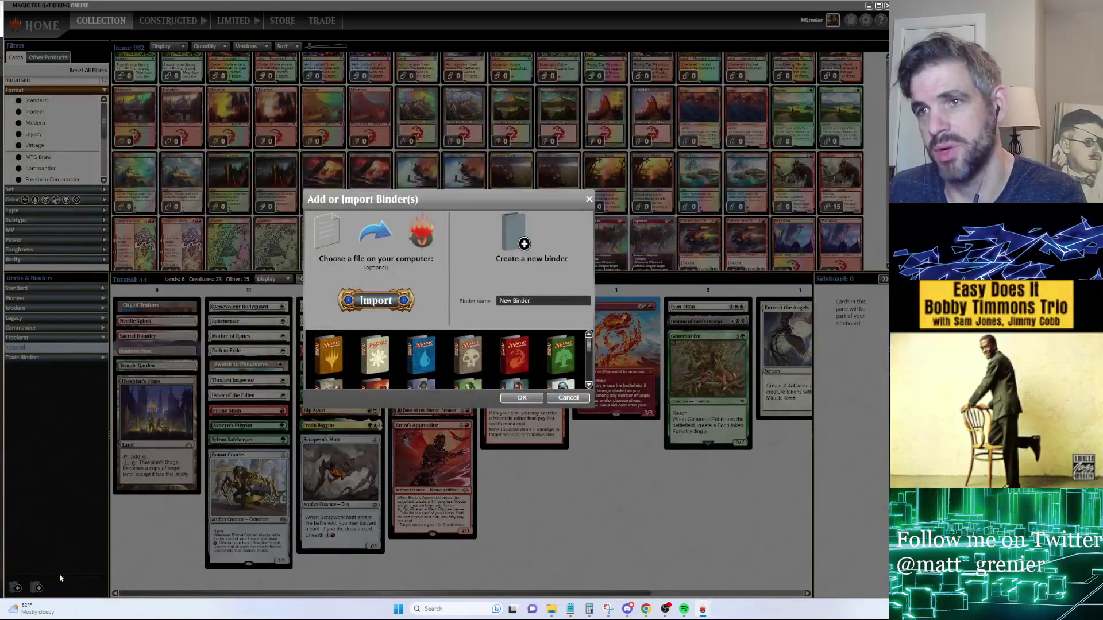
{"action": "left_click", "coordinate": [375, 300]}
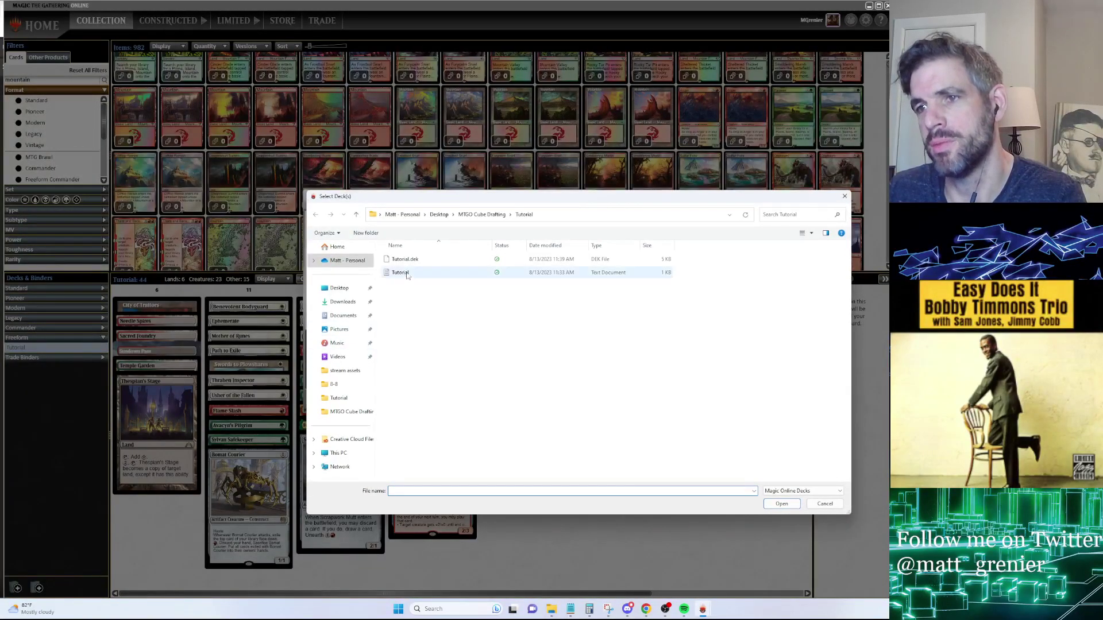
{"action": "left_click", "coordinate": [406, 260]}
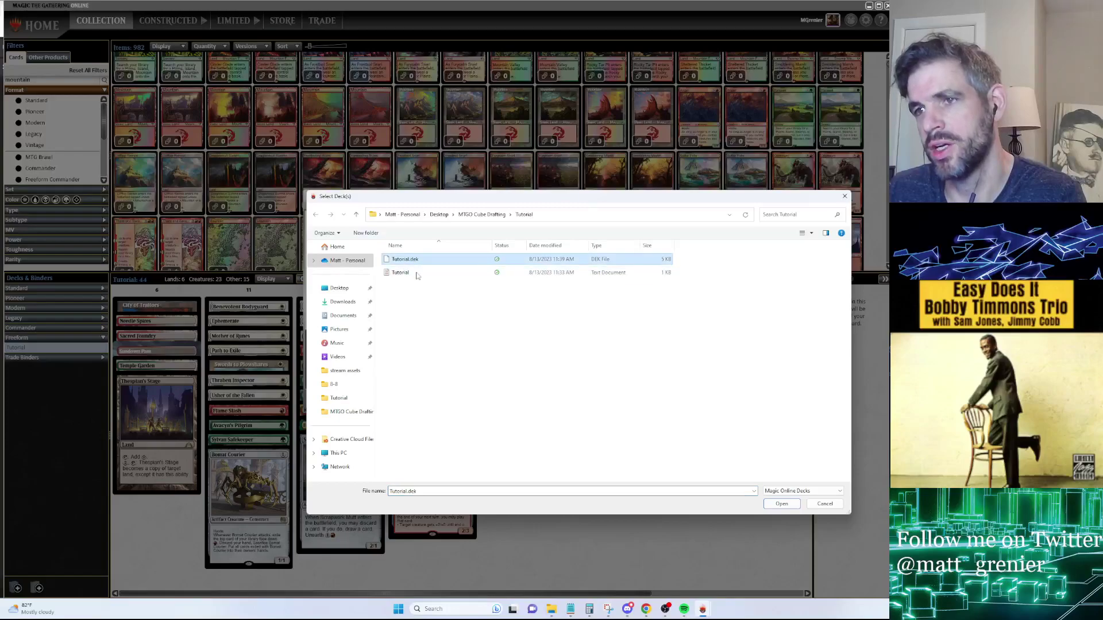
{"action": "left_click", "coordinate": [782, 504]}
{"action": "left_click", "coordinate": [520, 399]}
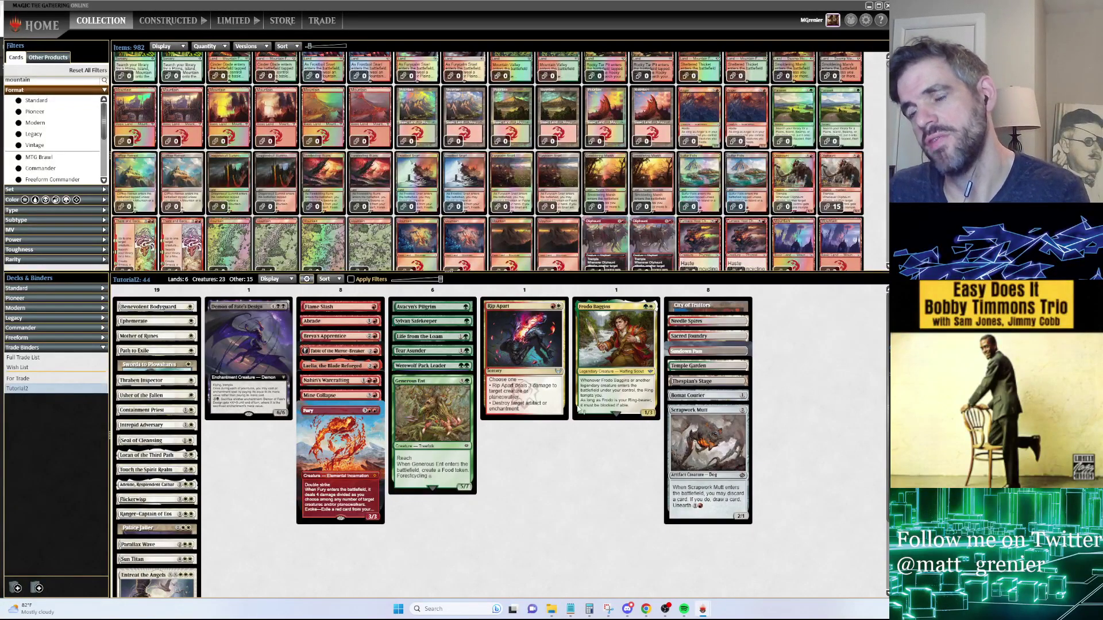
Move Mother of Runes into the second column, then back to the first column
{"action": "left_click_drag", "start_coordinate": [144, 336], "coordinate": [244, 366]}
{"action": "mouse_move", "coordinate": [245, 366]}
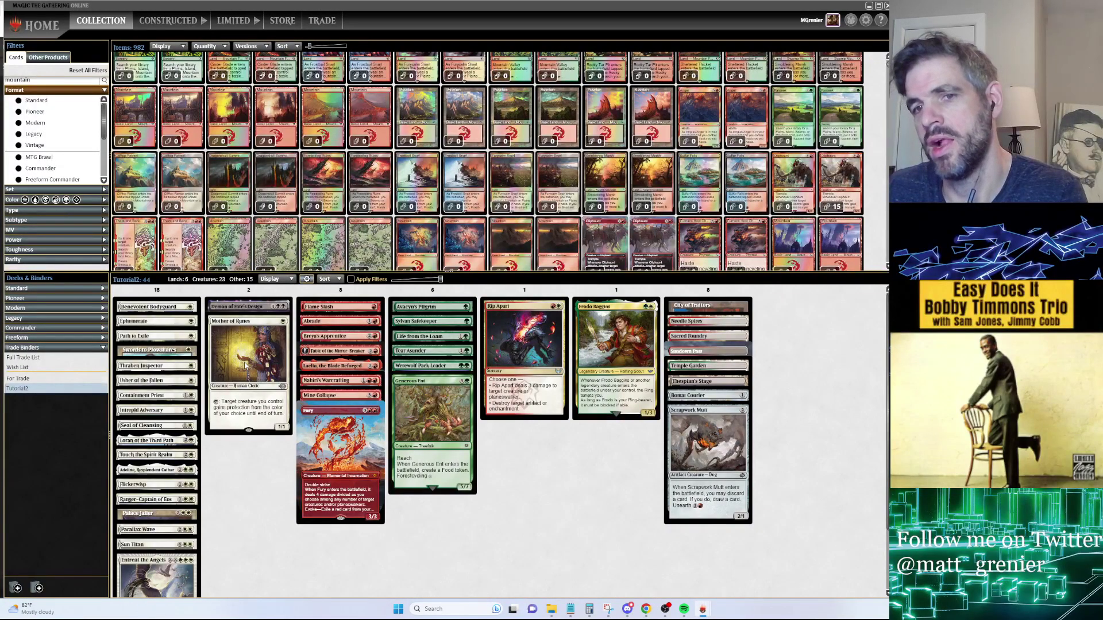
{"action": "left_click_drag", "start_coordinate": [246, 339], "coordinate": [247, 384]}
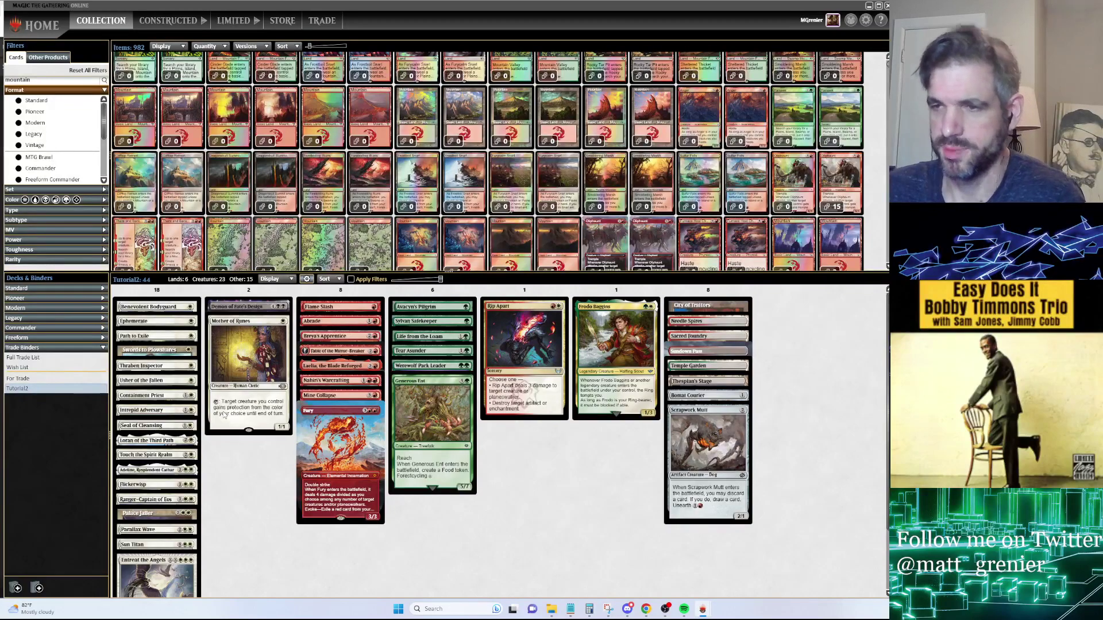
{"action": "left_click_drag", "start_coordinate": [275, 339], "coordinate": [149, 402]}
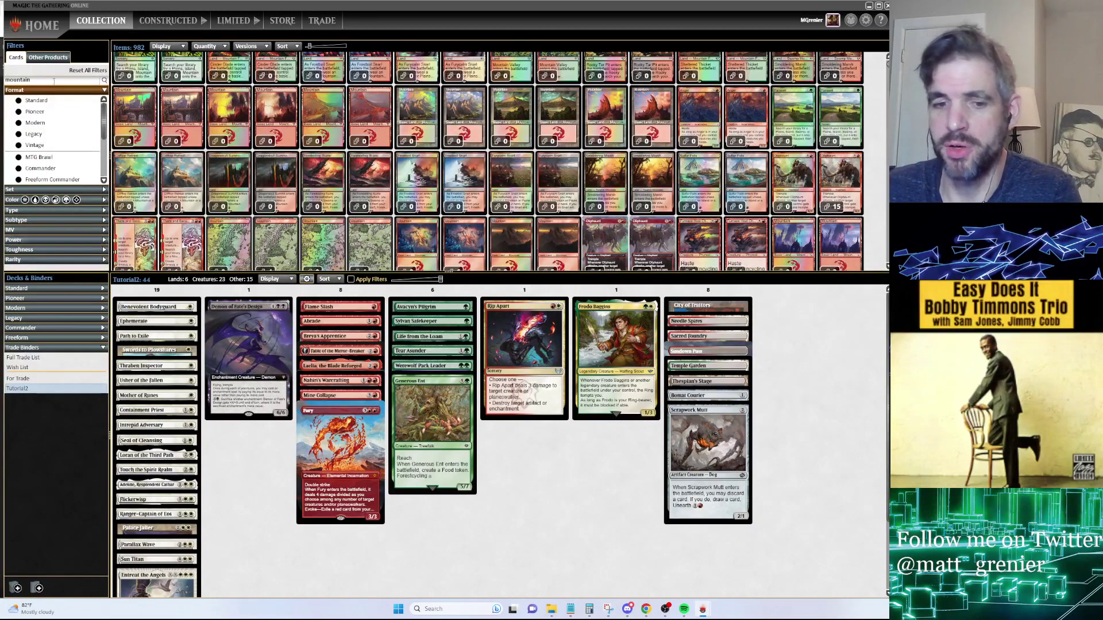
From the Home page, start a trade with the trading bot buddy, then cancel it
{"action": "left_click", "coordinate": [36, 25]}
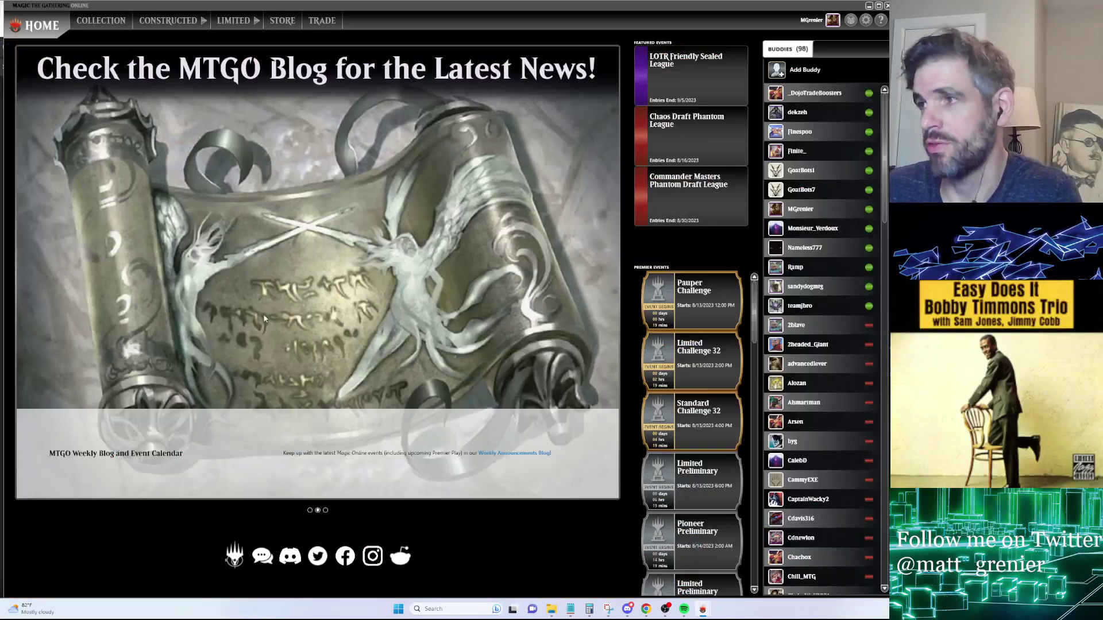
{"action": "right_click", "coordinate": [843, 210]}
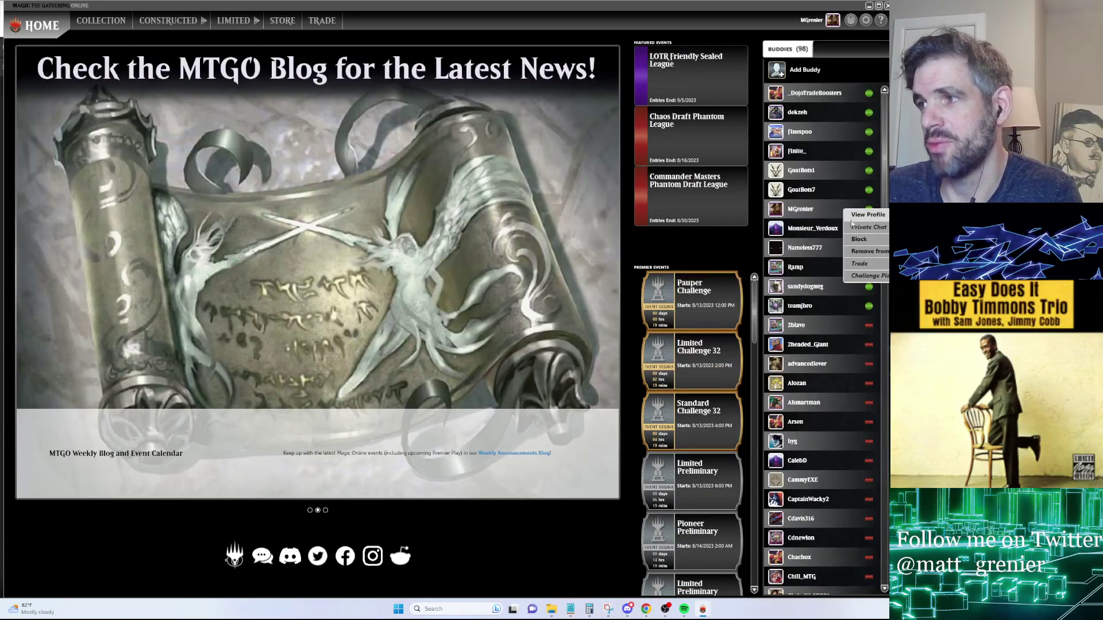
{"action": "left_click", "coordinate": [830, 237]}
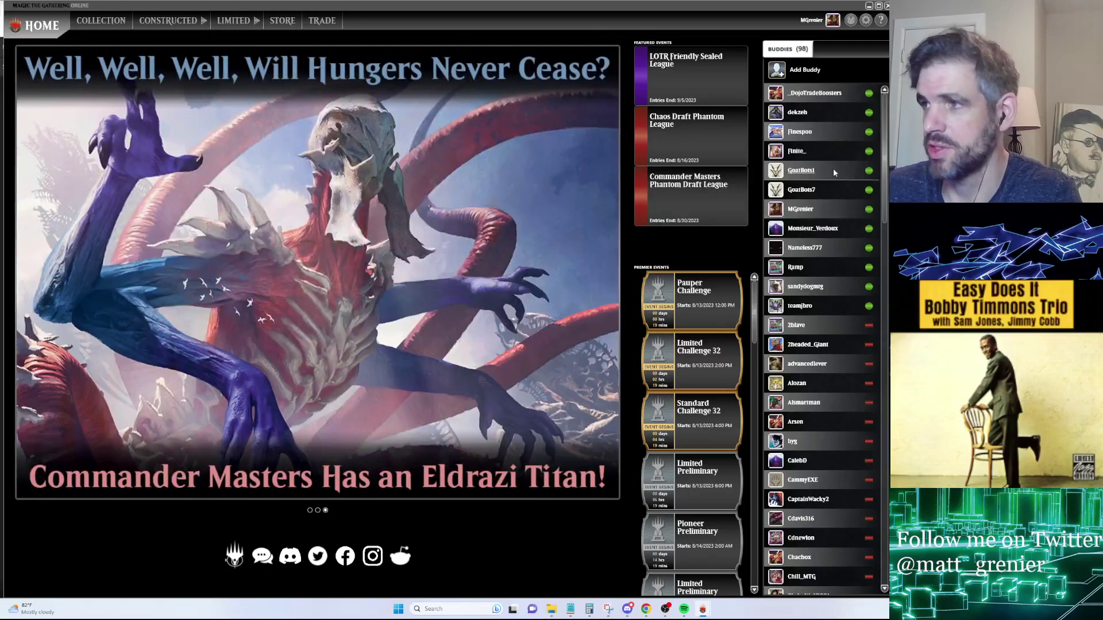
{"action": "right_click", "coordinate": [833, 167]}
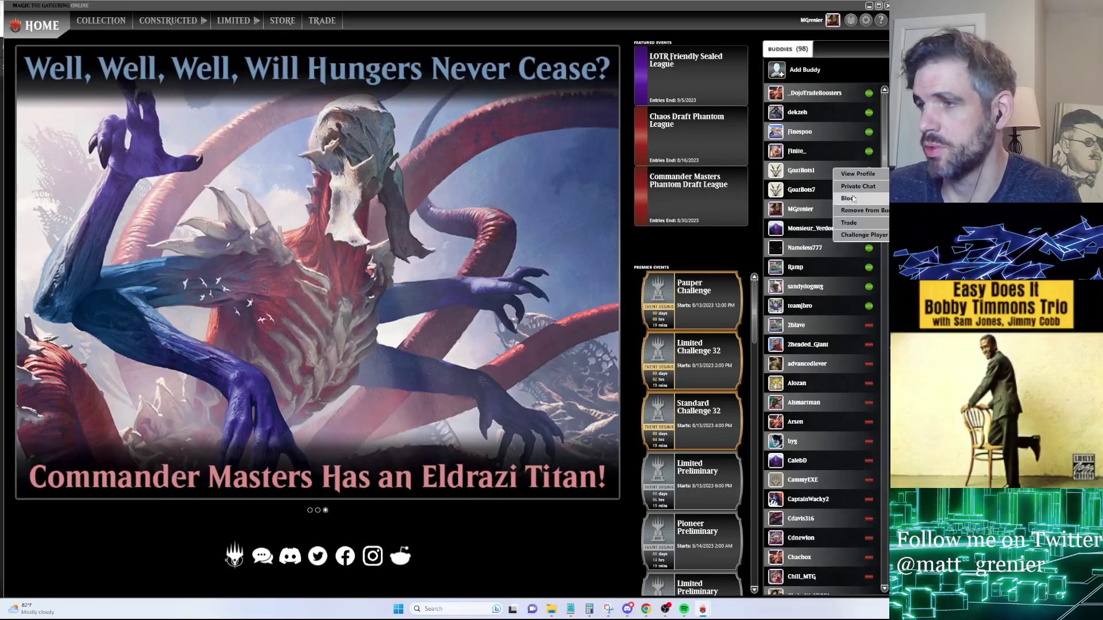
{"action": "left_click", "coordinate": [864, 224]}
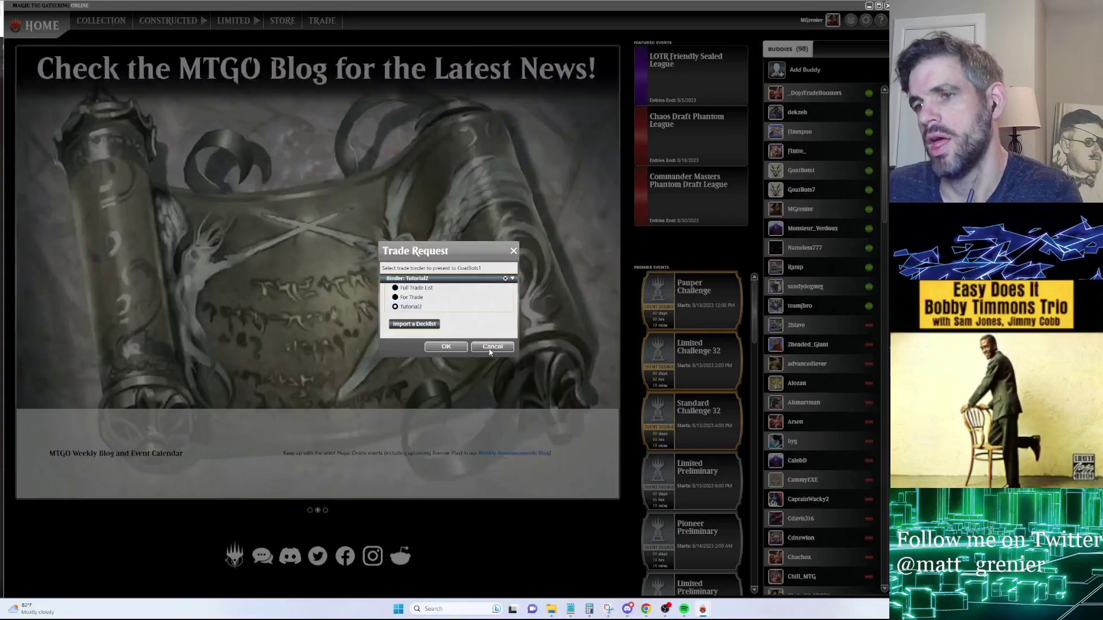
{"action": "left_click", "coordinate": [489, 347]}
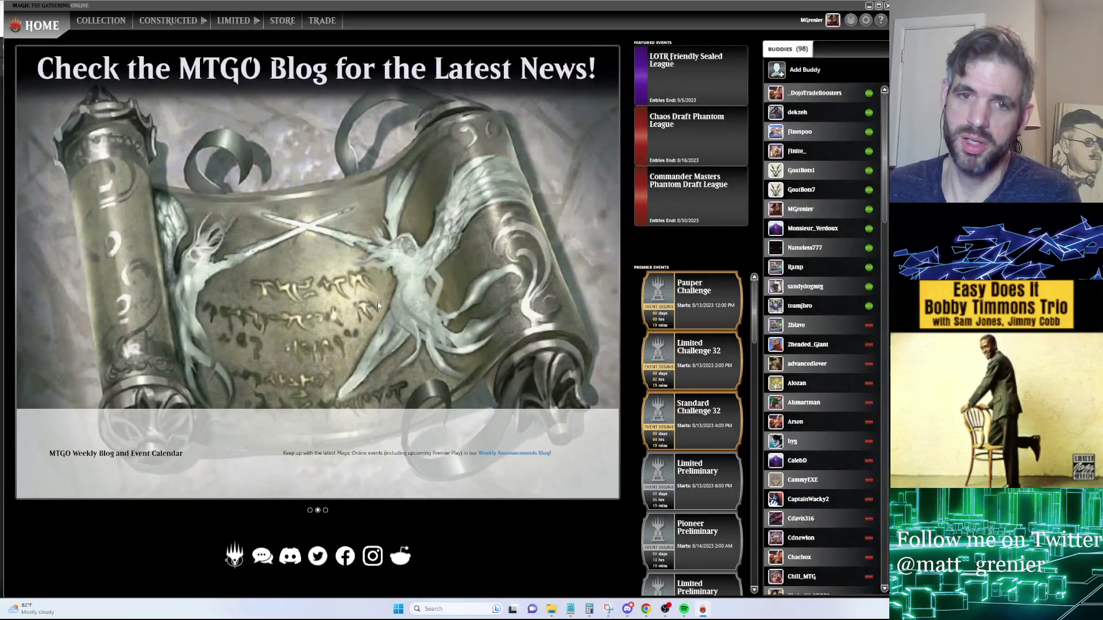
Send the trading bot a trade request offering the Tutorial2 binder
{"action": "mouse_move", "coordinate": [703, 611]}
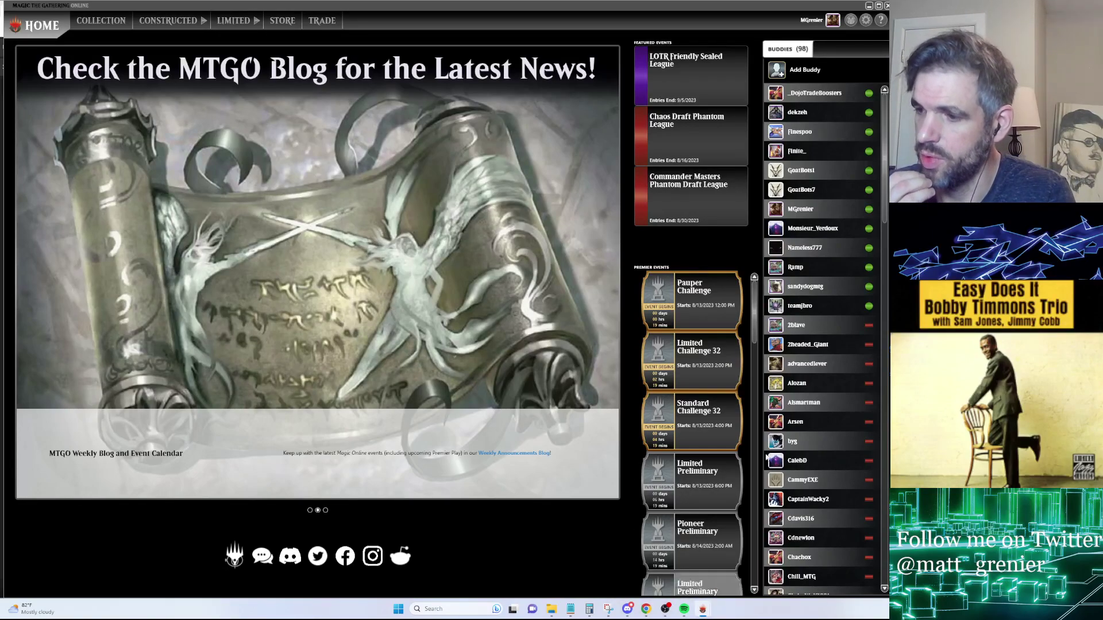
{"action": "right_click", "coordinate": [809, 202]}
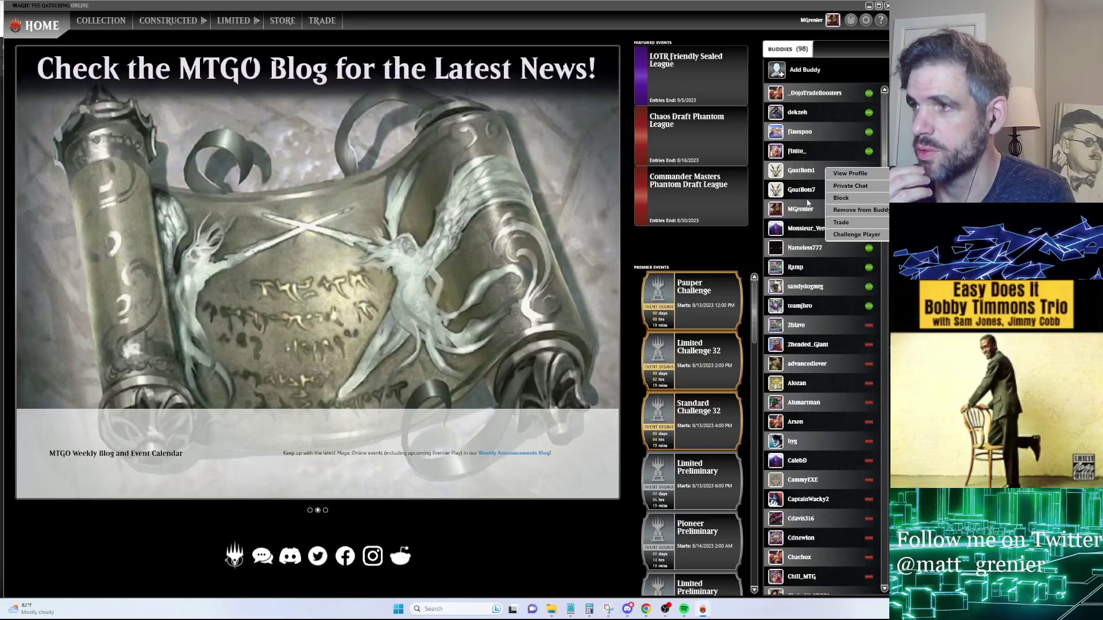
{"action": "left_click", "coordinate": [841, 222]}
{"action": "left_click", "coordinate": [445, 347]}
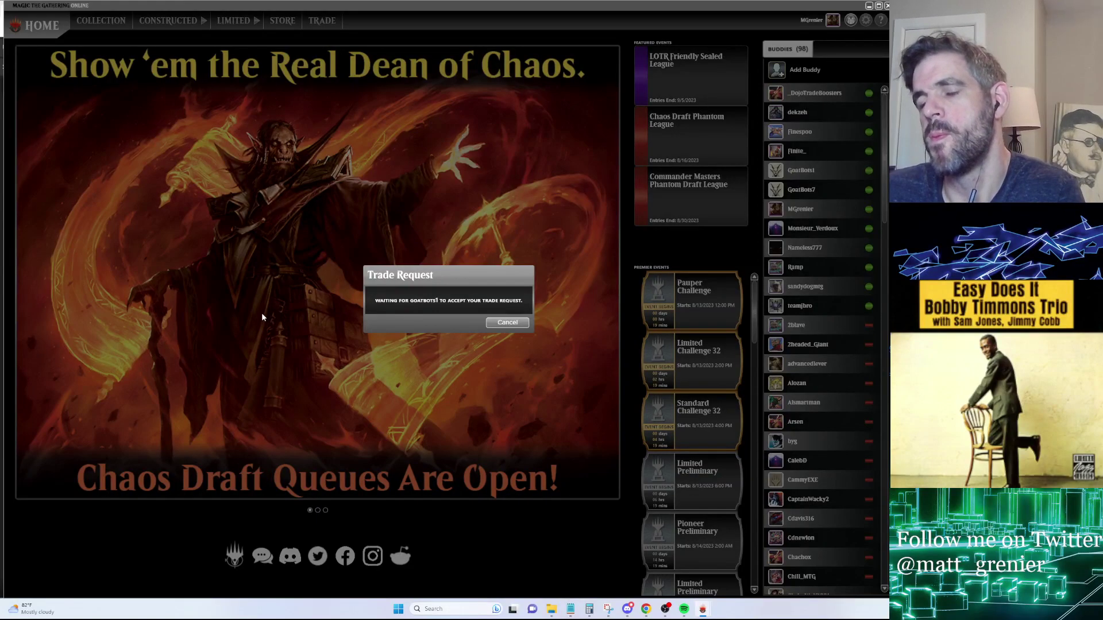
Add the bot's cards to You Will Receive, dismiss the 400-item limit warning, and cancel the trade
{"action": "left_click", "coordinate": [507, 323]}
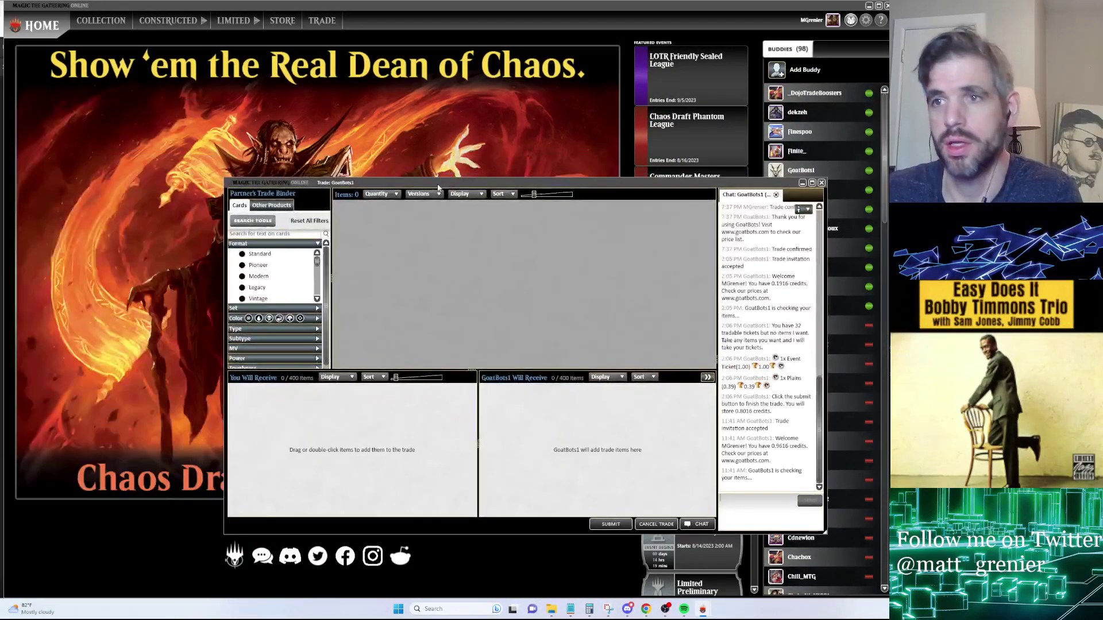
{"action": "left_click_drag", "start_coordinate": [438, 187], "coordinate": [339, 169]}
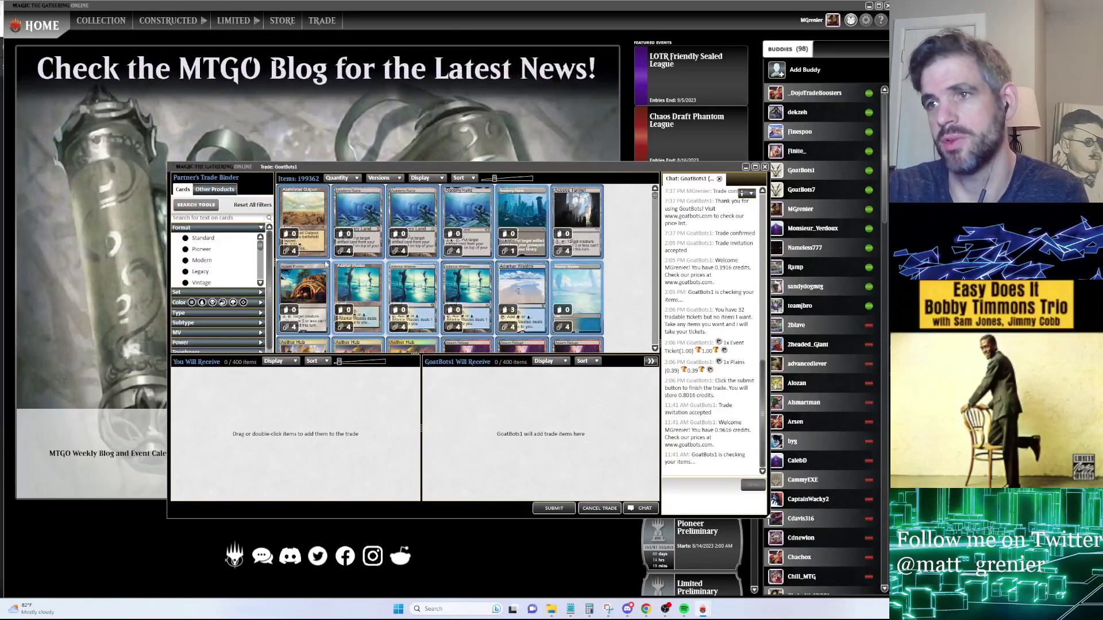
{"action": "left_click_drag", "start_coordinate": [326, 263], "coordinate": [267, 428]}
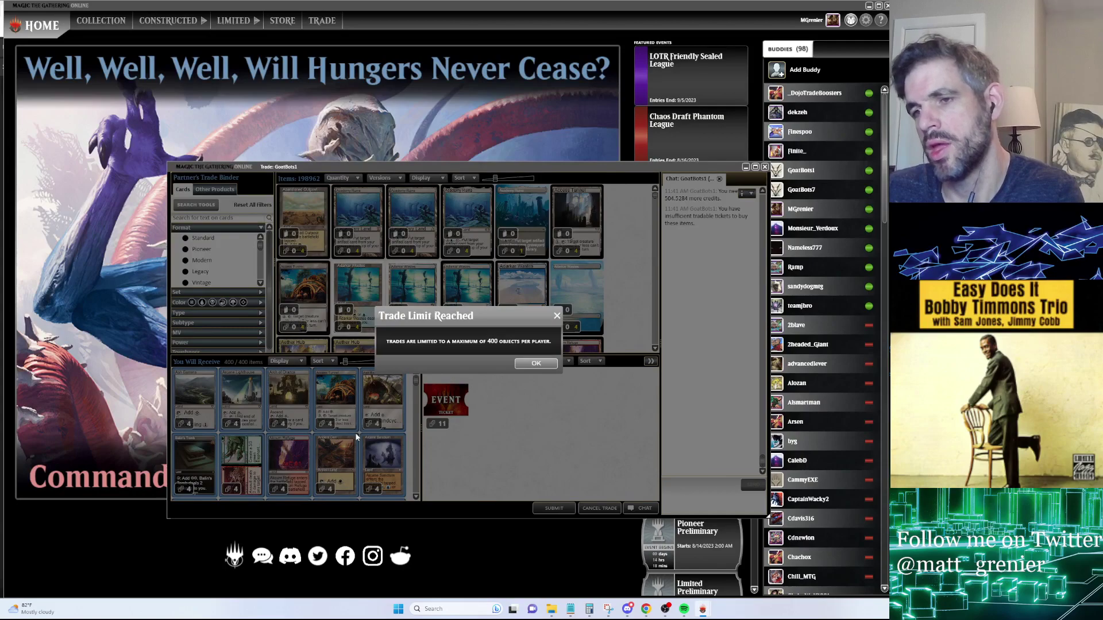
{"action": "left_click", "coordinate": [535, 363]}
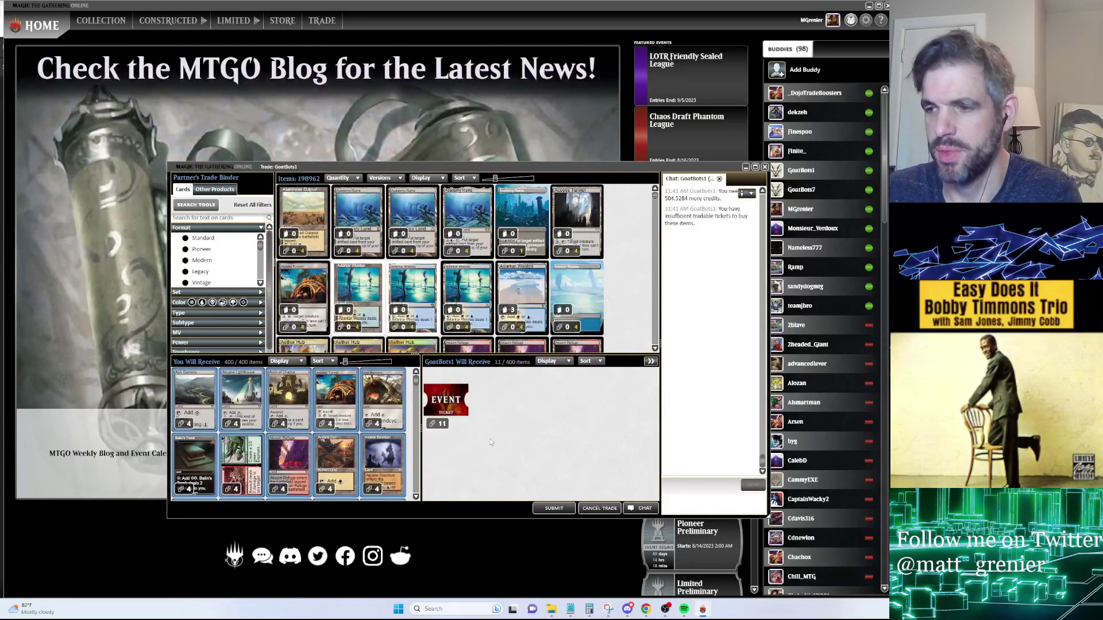
{"action": "left_click", "coordinate": [597, 508]}
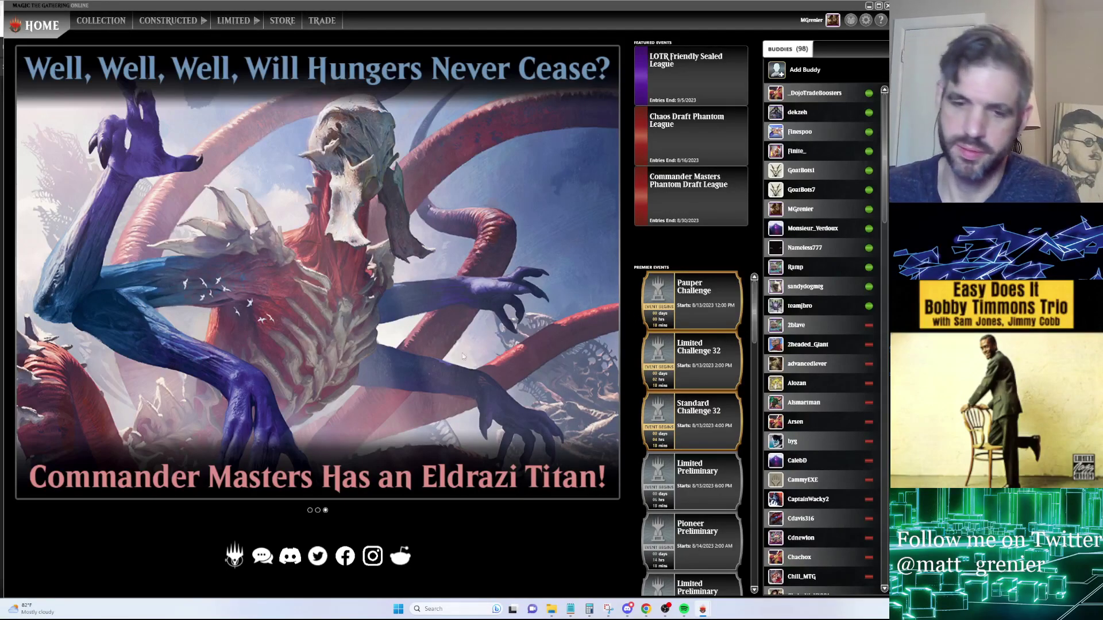
Switch from the Home page to the COLLECTION tab to view the card collection
{"action": "left_click", "coordinate": [101, 20]}
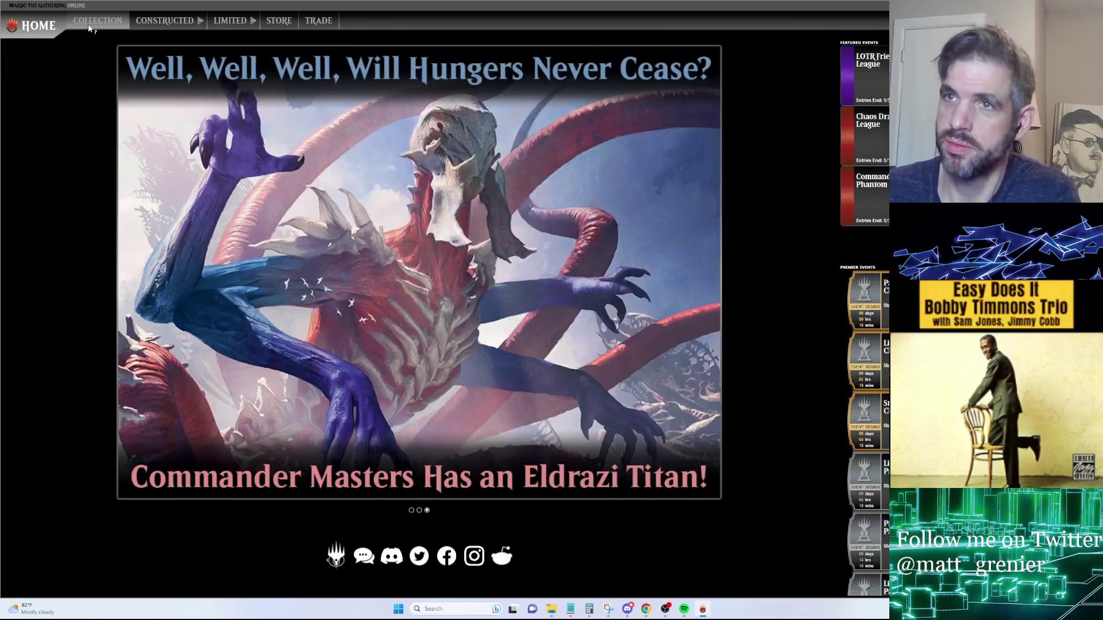